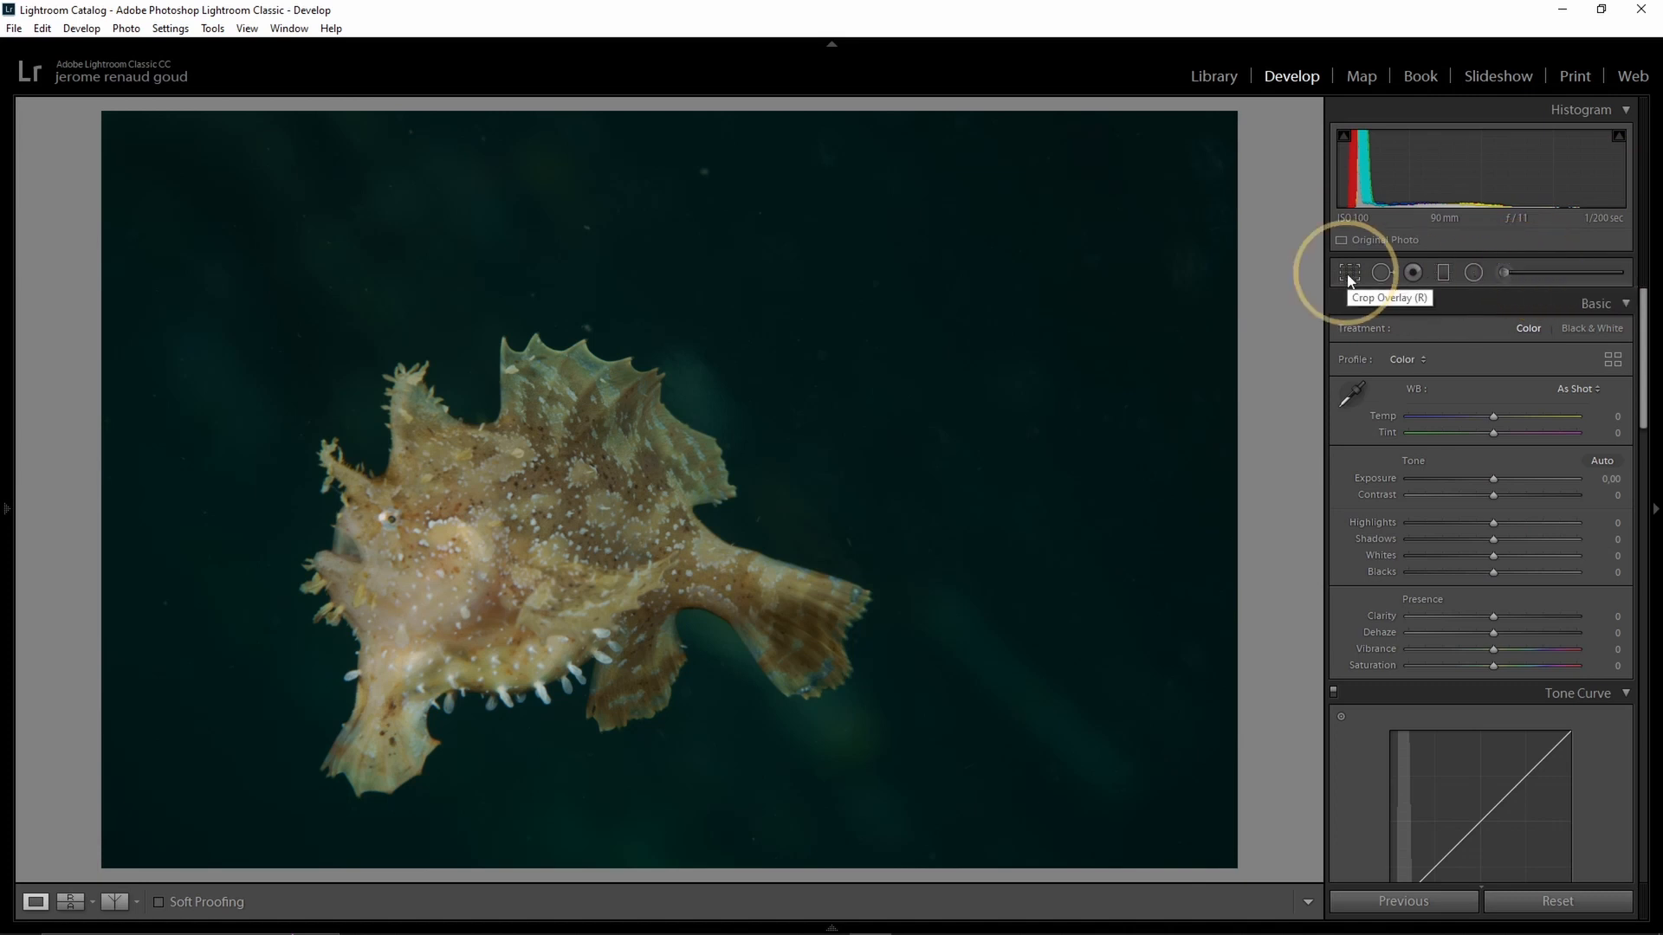
- Start a crop of the photo, try the 16 x 9 aspect ratio, and return it to Original
{"action": "key", "text": "r"}
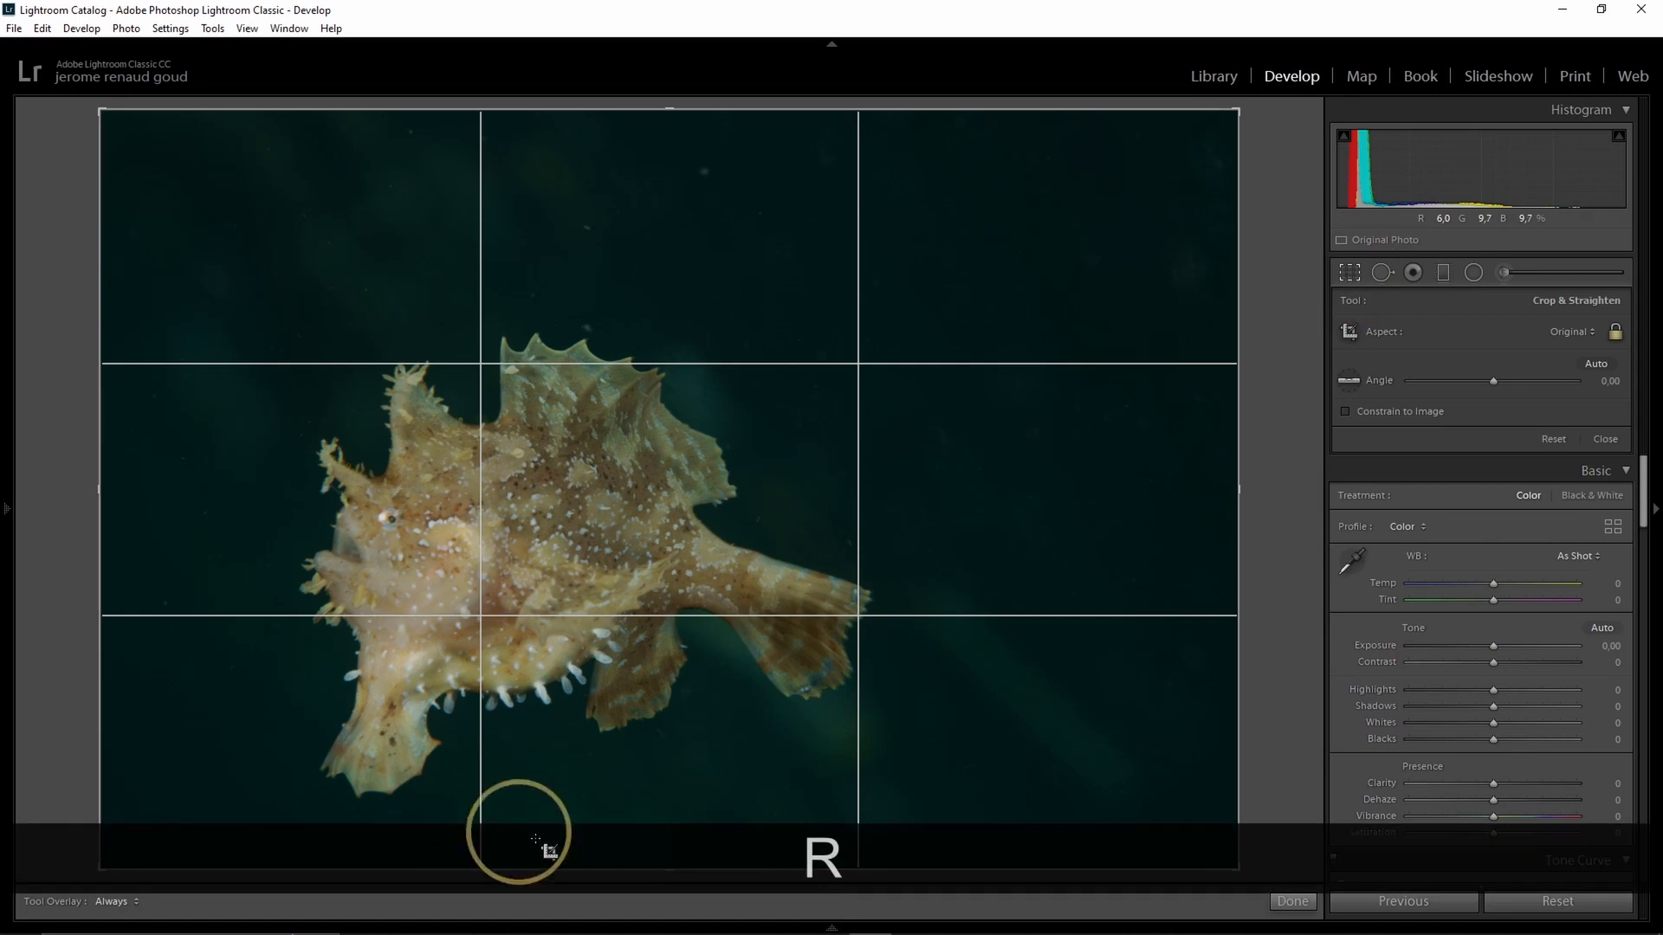
{"action": "left_click", "coordinate": [1592, 334]}
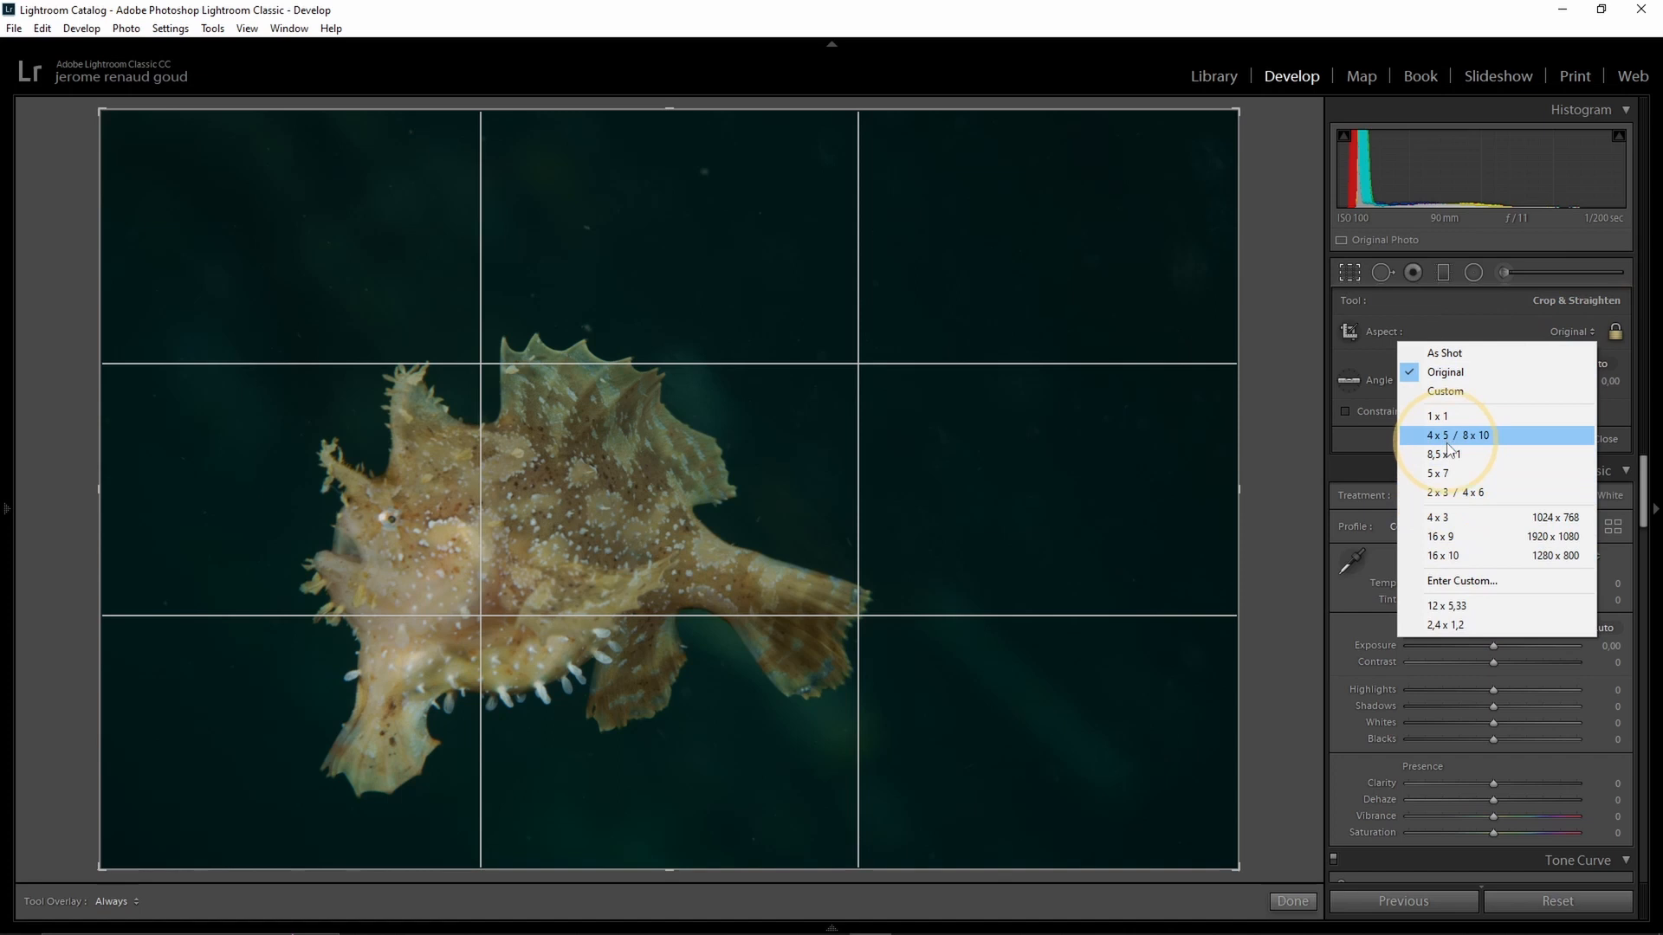
{"action": "left_click", "coordinate": [1436, 536]}
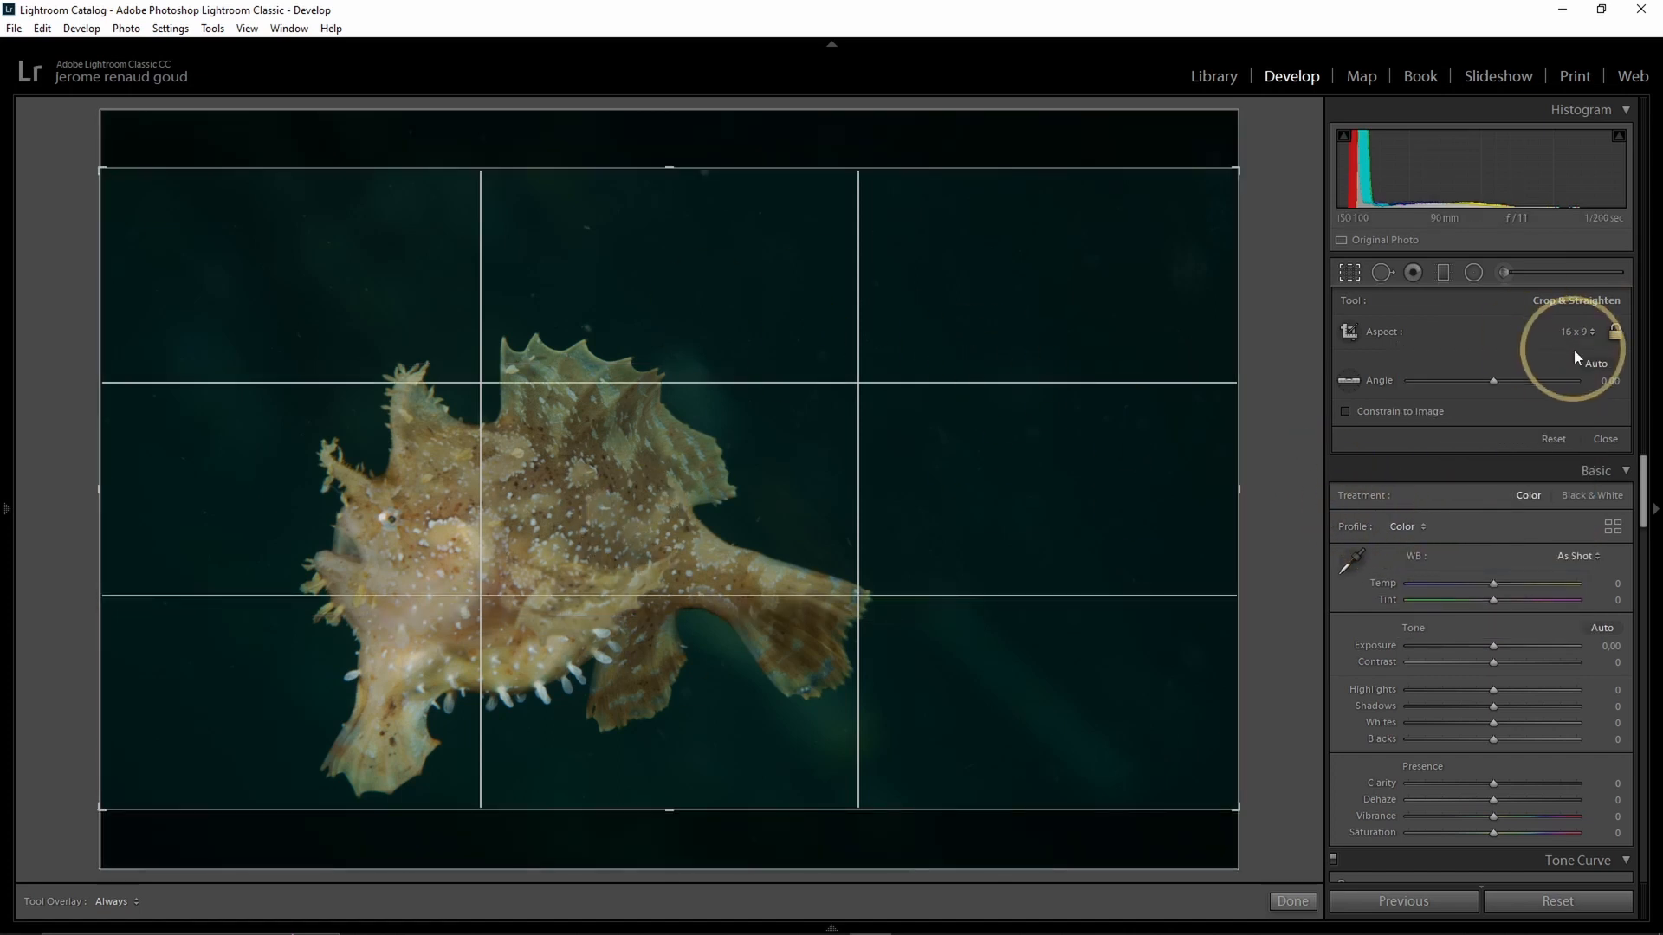
{"action": "left_click", "coordinate": [1593, 333]}
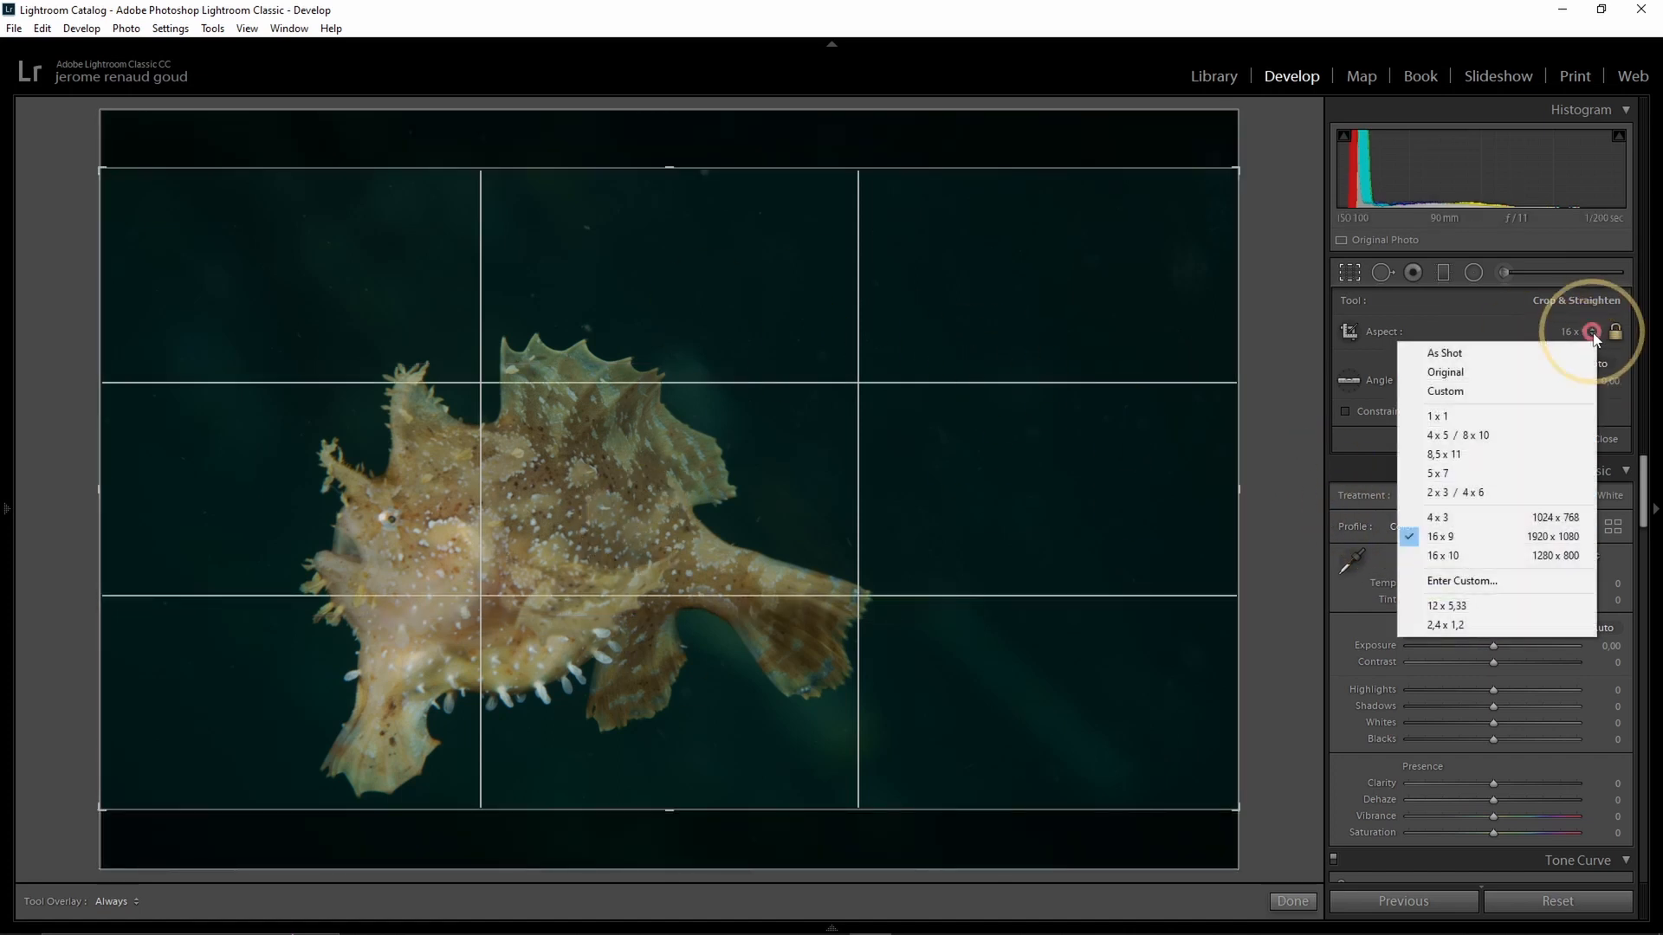
{"action": "left_click", "coordinate": [1472, 378]}
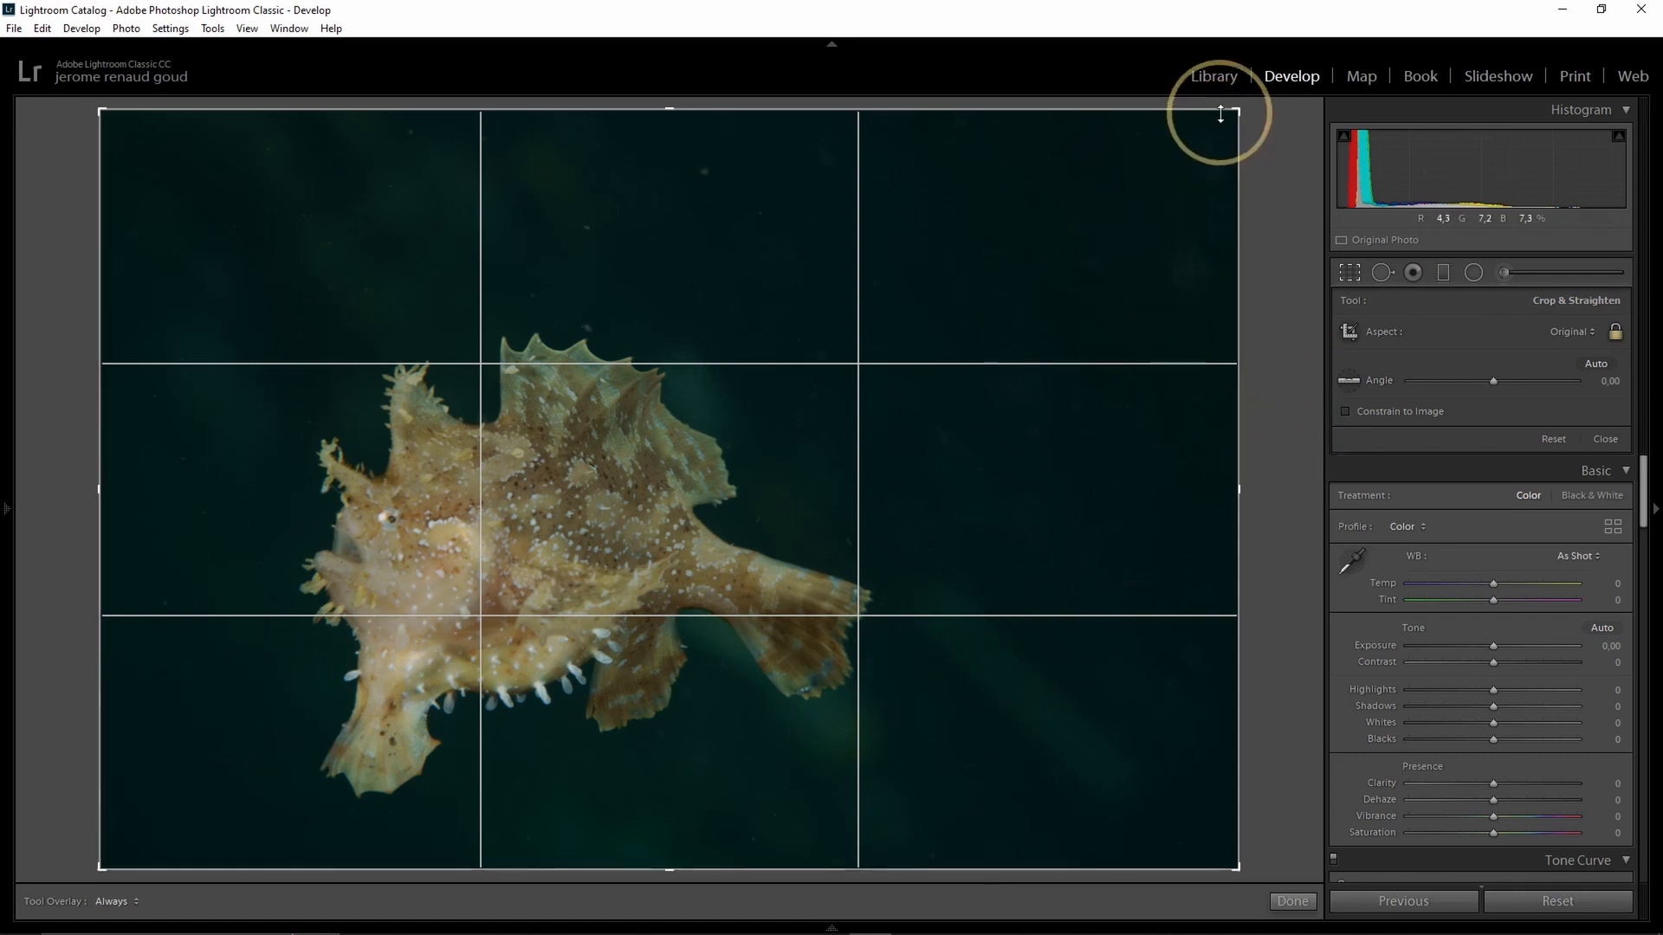
- Crop the photo tighter around the fish at the Original aspect ratio, apply it, and compare the before and after views
{"action": "left_click_drag", "start_coordinate": [1233, 115], "coordinate": [1076, 189]}
{"action": "left_click_drag", "start_coordinate": [832, 472], "coordinate": [860, 550]}
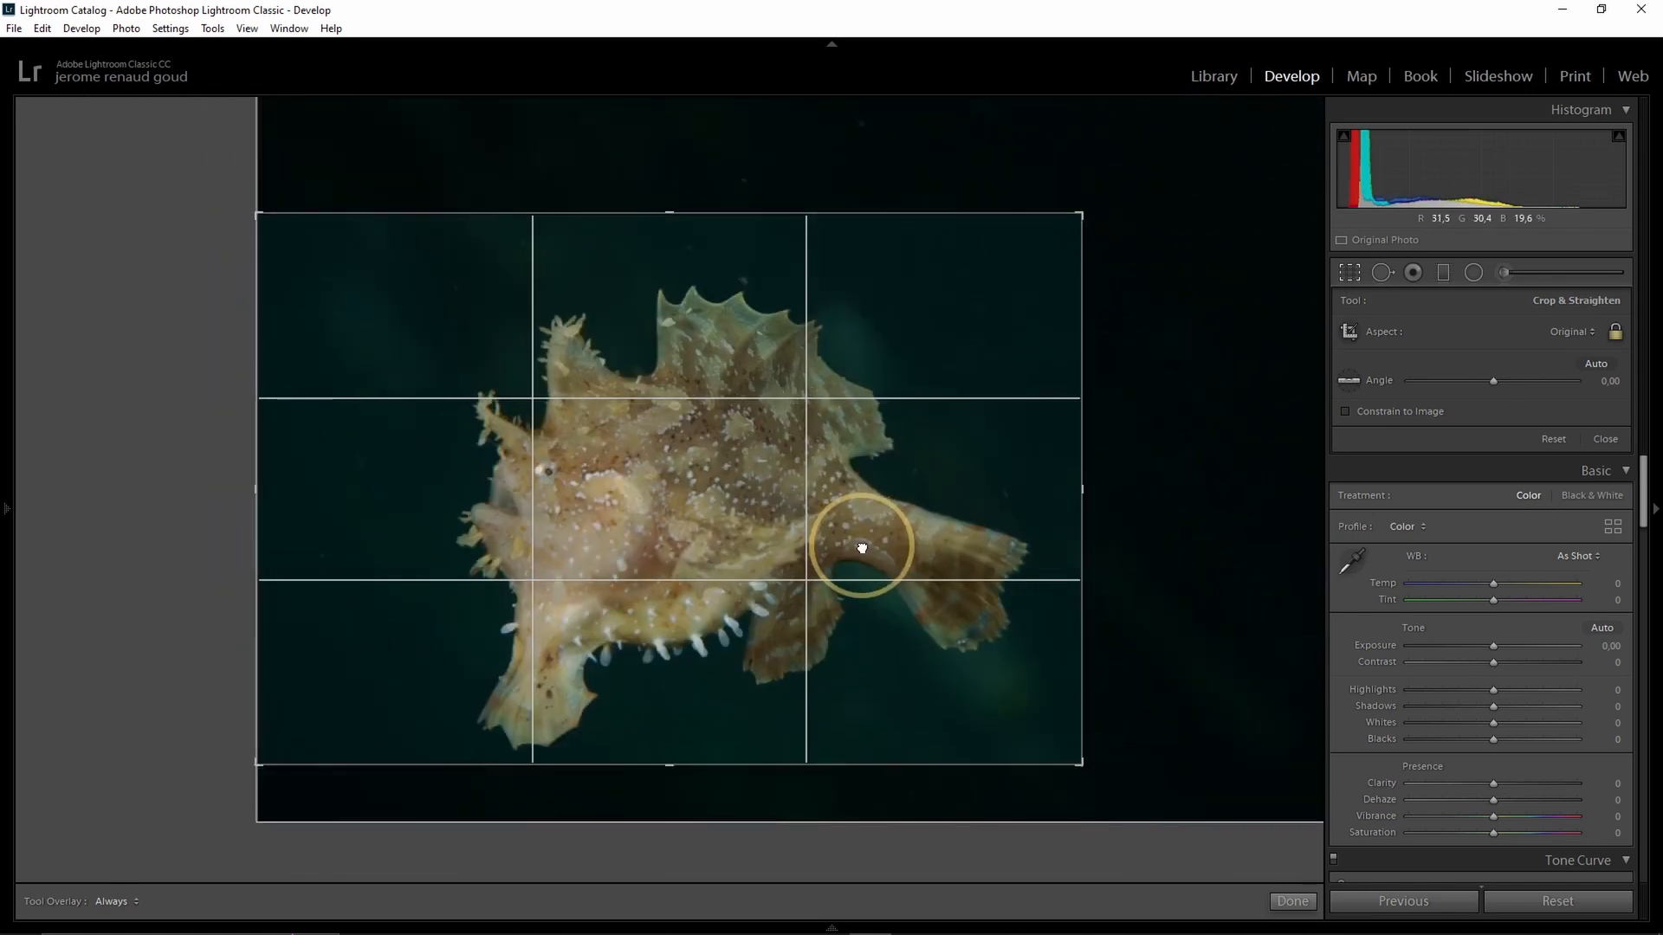
{"action": "key", "text": "Return"}
{"action": "key", "text": "backslash"}
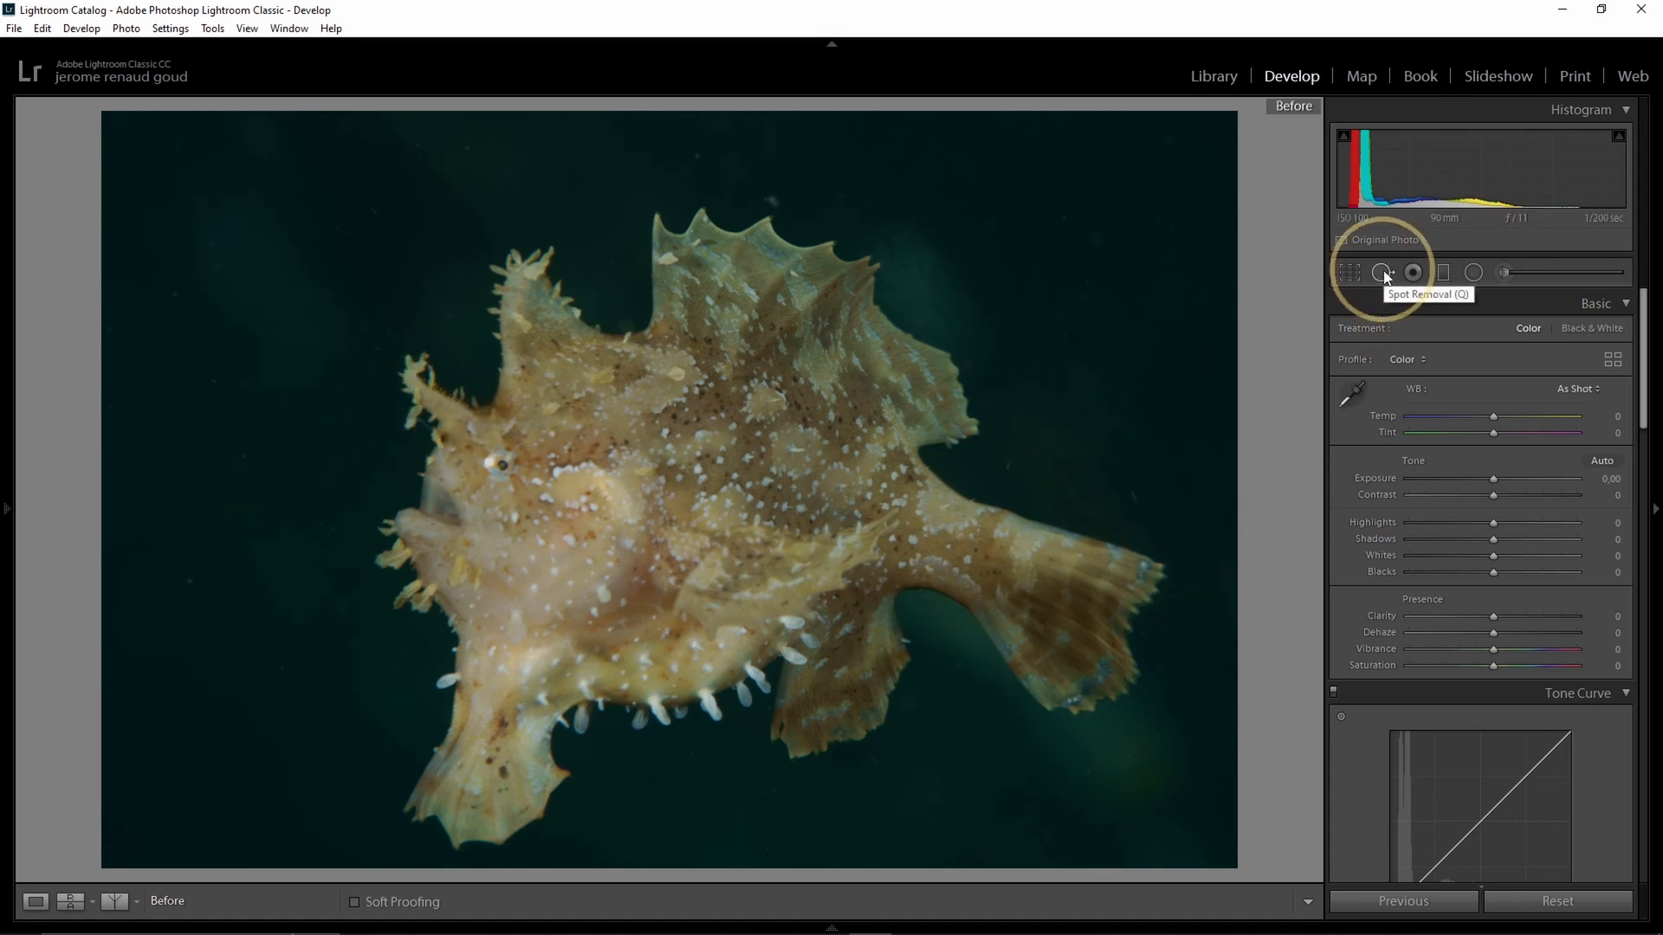
{"action": "key", "text": "backslash"}
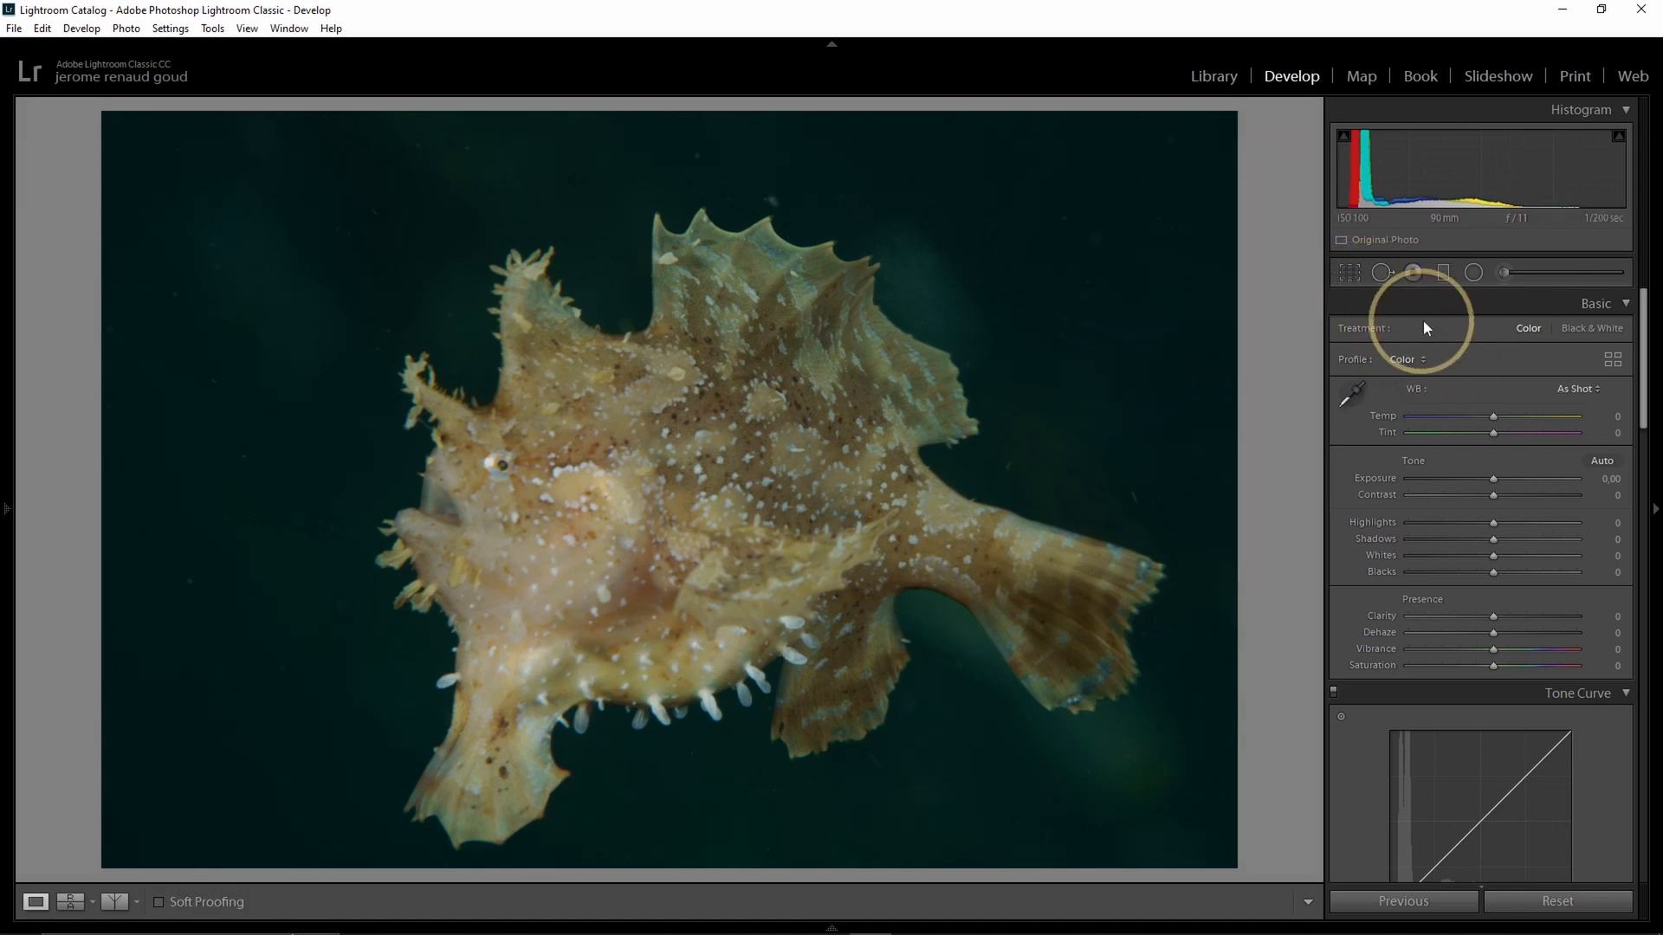
- Heal the speck in the water just above the fish's dorsal fin with Spot Removal
{"action": "left_click", "coordinate": [1381, 274]}
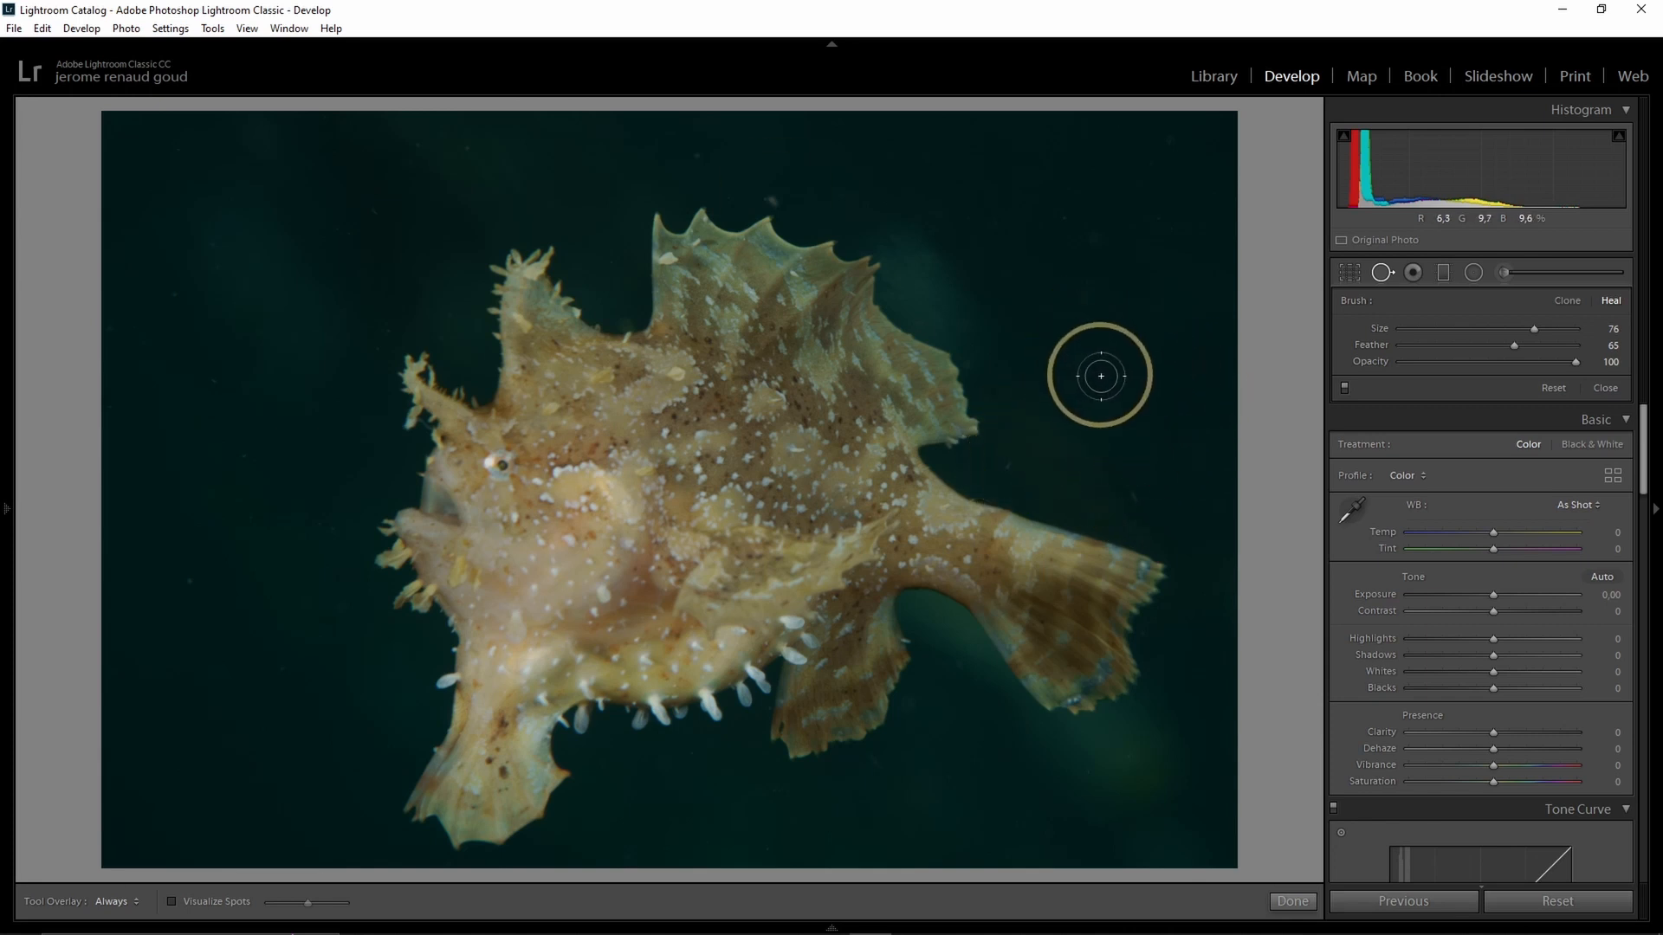
{"action": "left_click", "coordinate": [774, 195]}
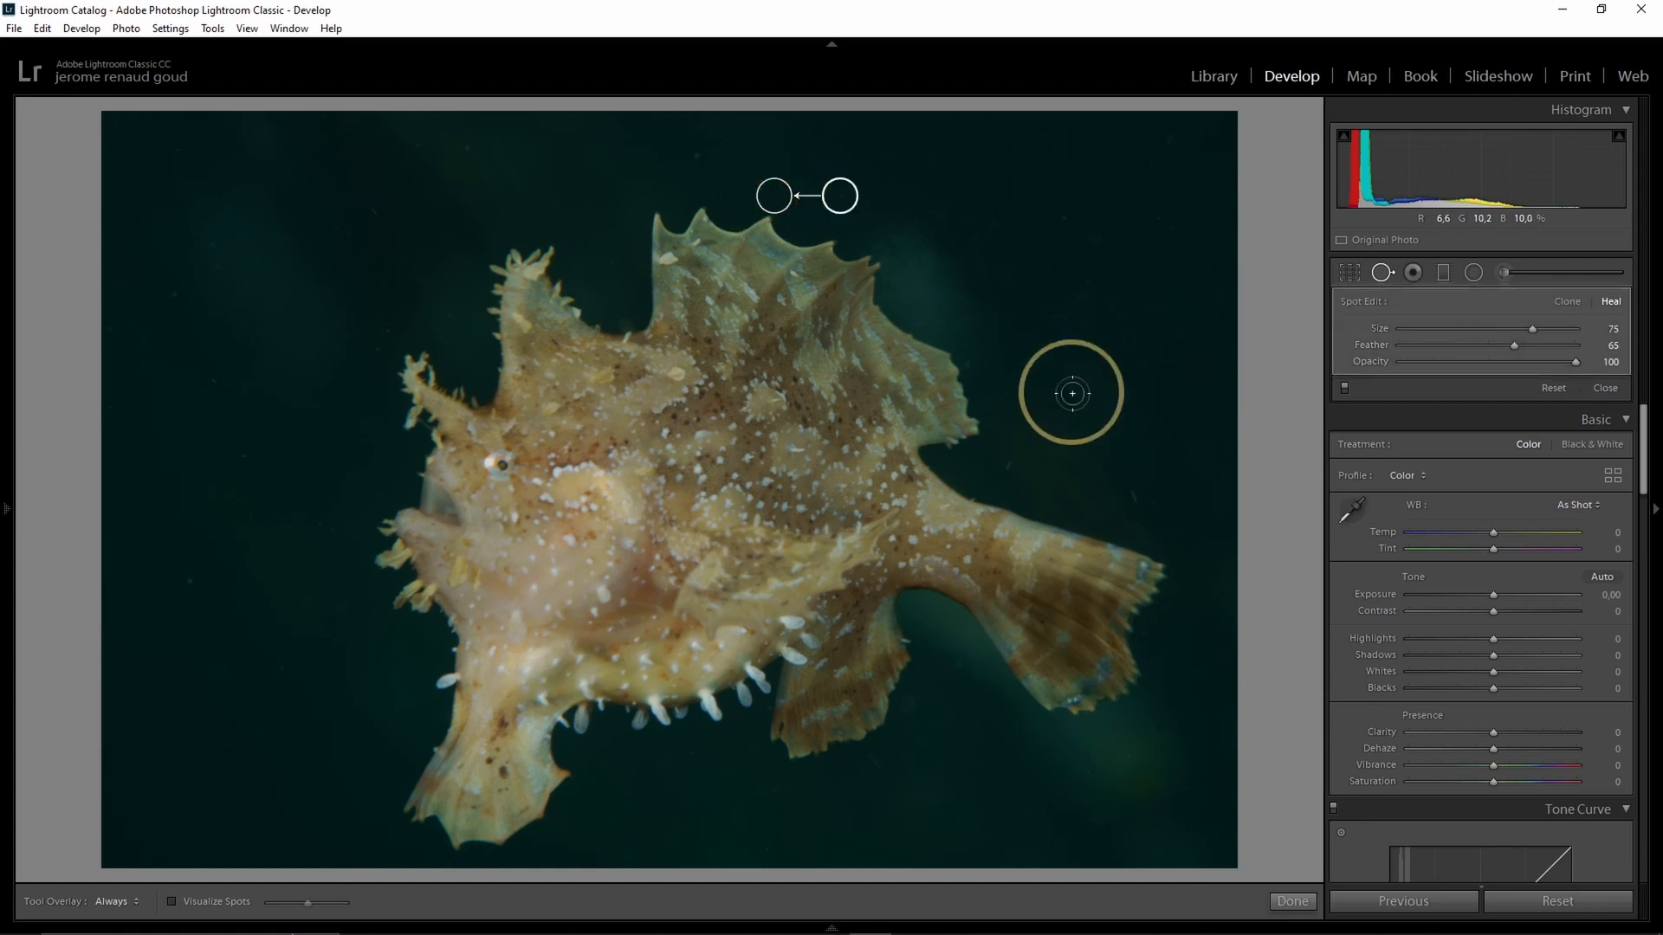
{"action": "left_click", "coordinate": [1381, 274]}
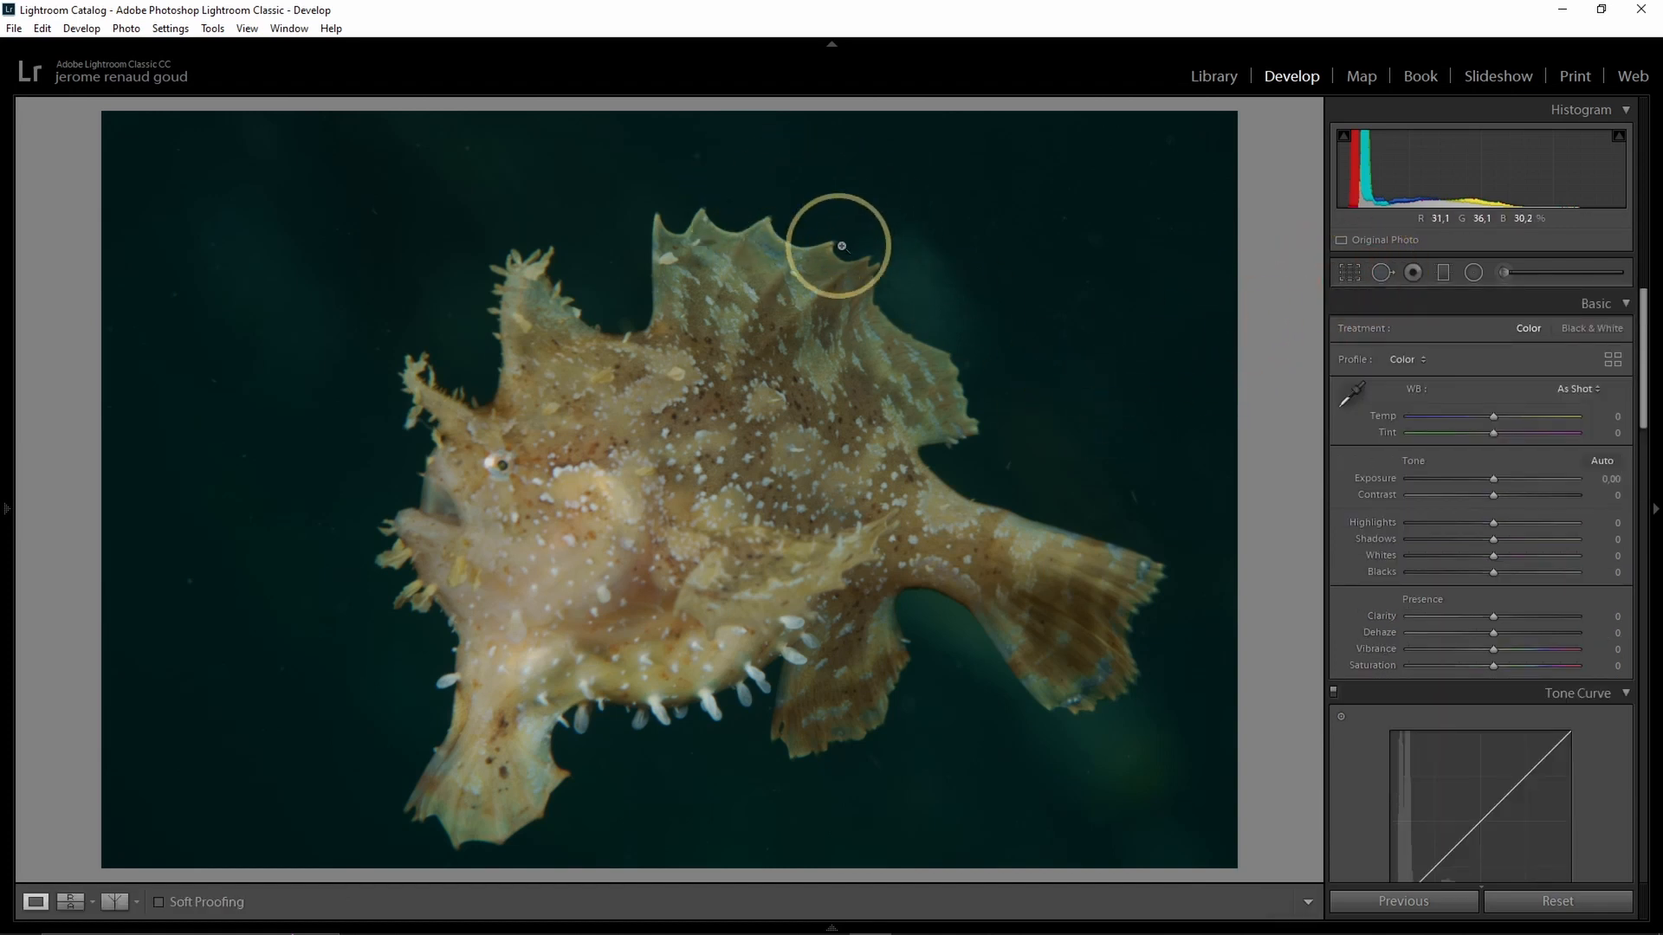
- Heal the remaining background specks near the tail, mouth and lower fin and in the open water, repositioning the first spot's source
{"action": "left_click", "coordinate": [1384, 273]}
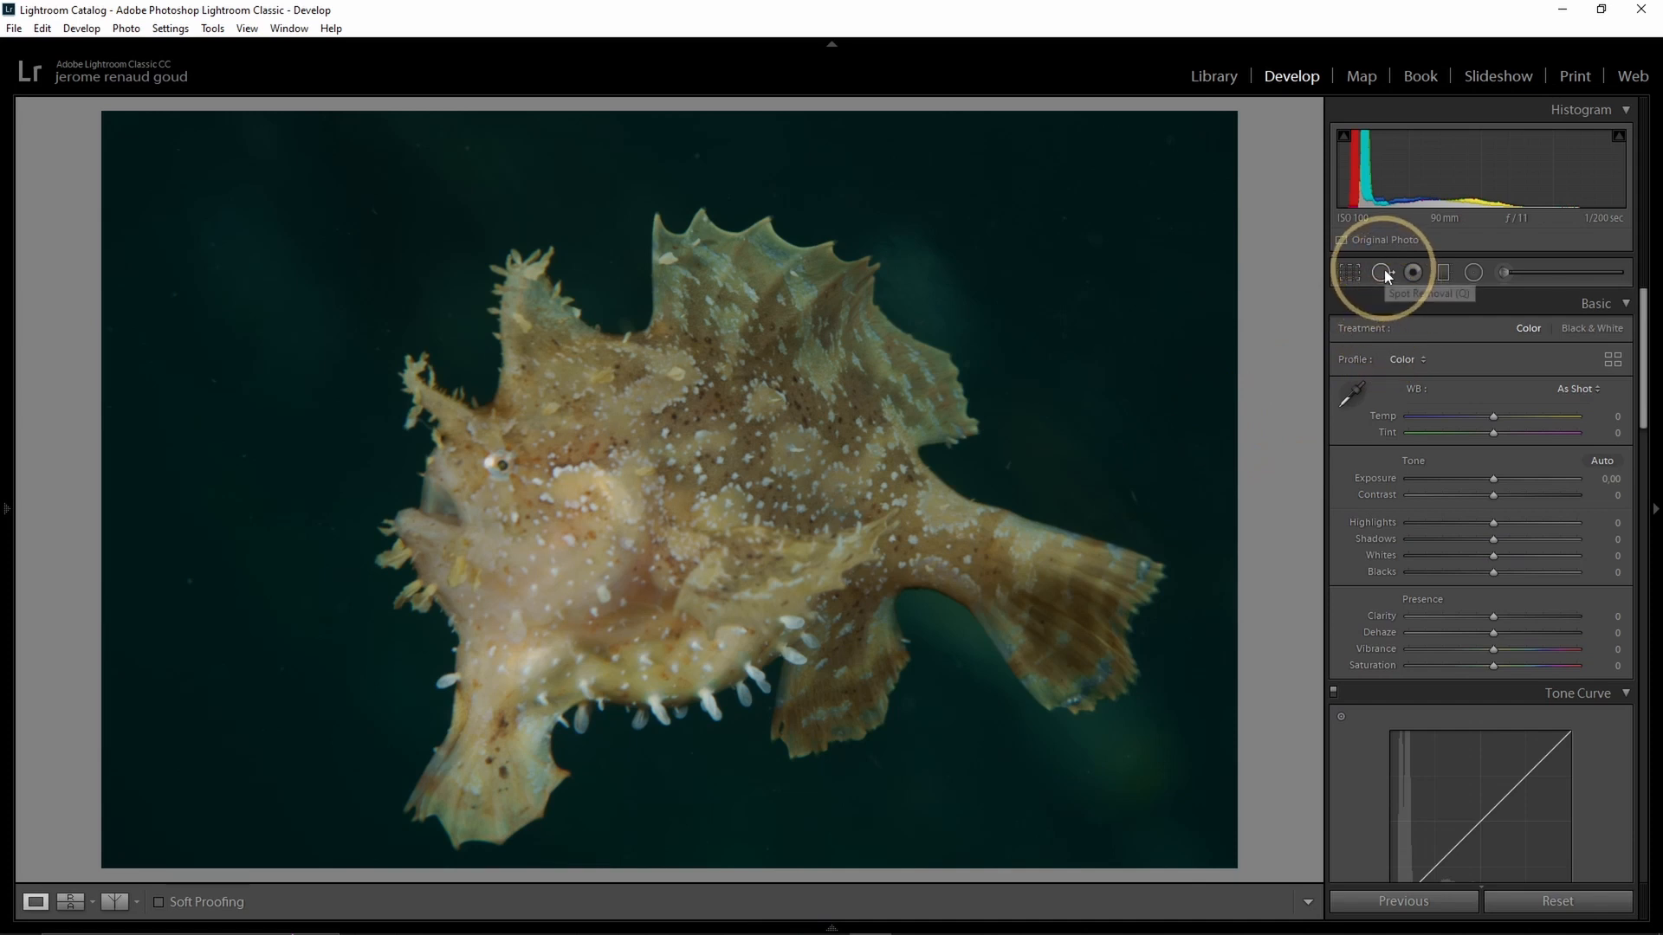
{"action": "left_click", "coordinate": [1136, 496]}
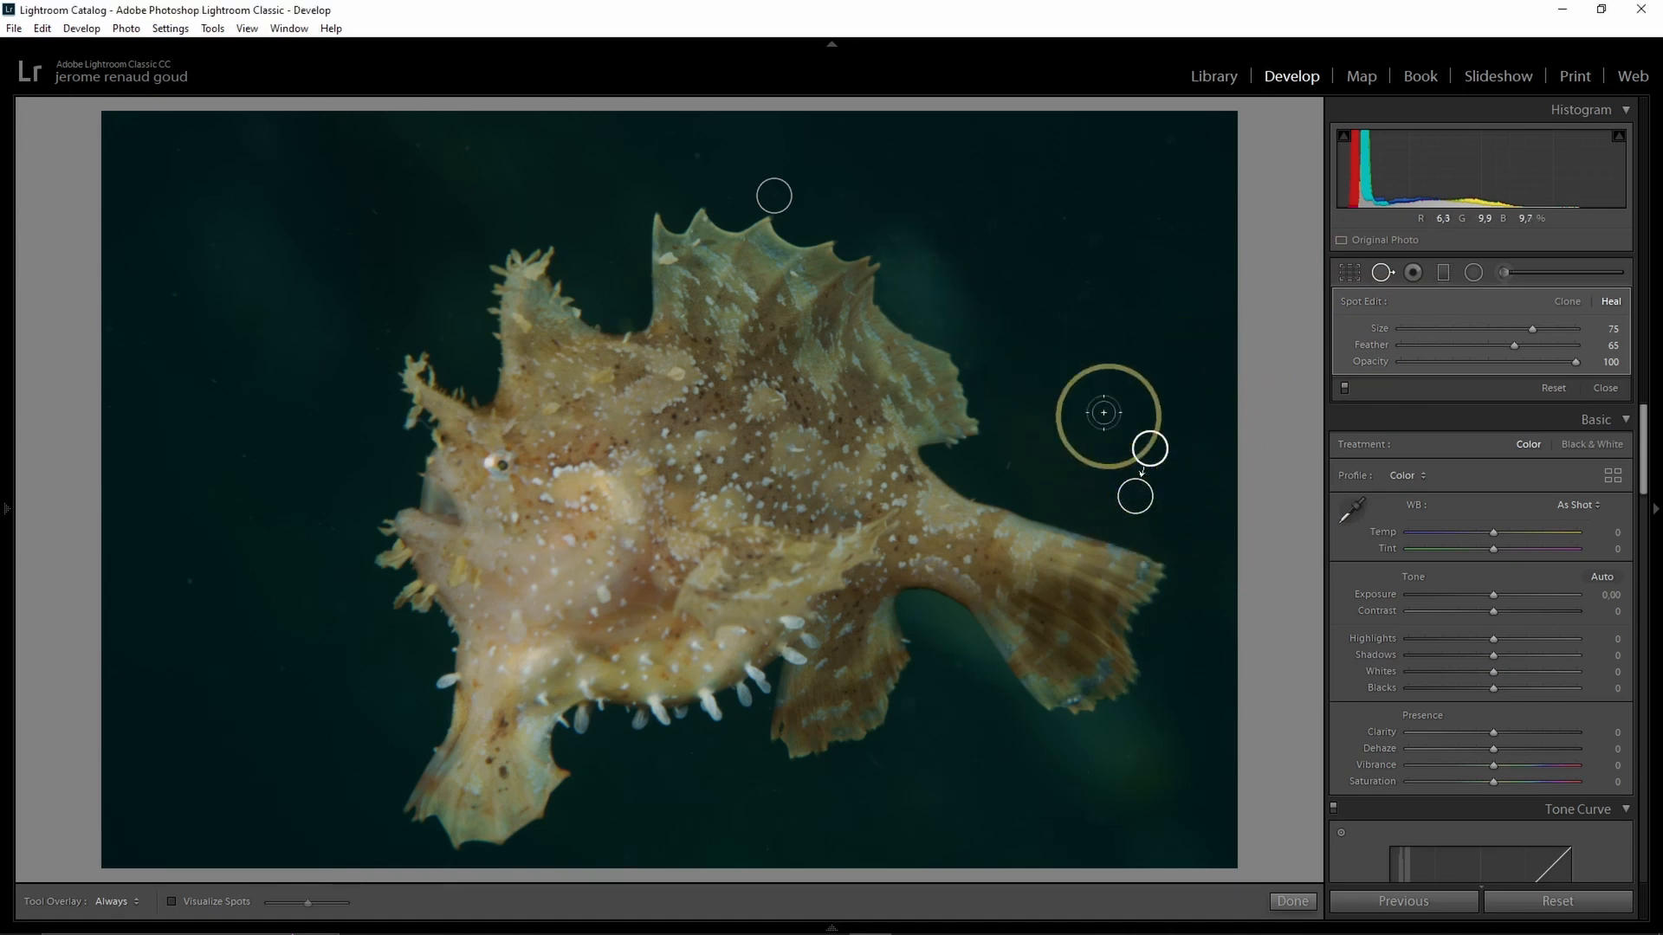
{"action": "mouse_move", "coordinate": [1149, 448]}
{"action": "left_mouse_down"}
{"action": "mouse_move", "coordinate": [1135, 390]}
{"action": "mouse_move", "coordinate": [1166, 394]}
{"action": "left_mouse_up"}
{"action": "left_click", "coordinate": [1028, 493]}
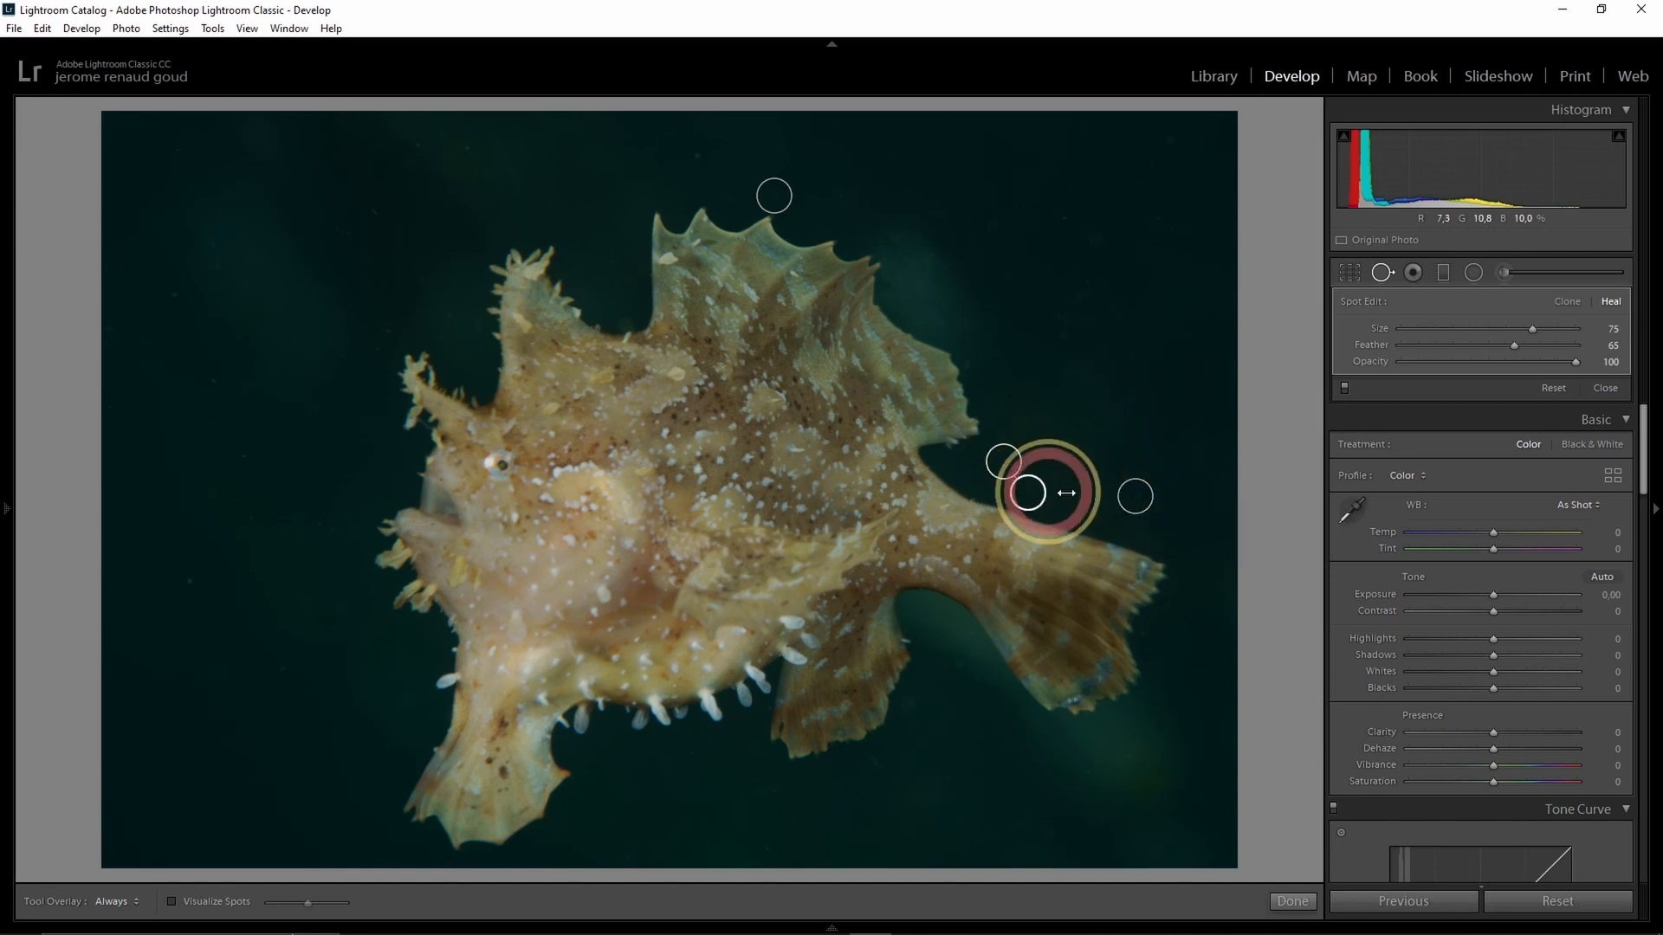
{"action": "left_click", "coordinate": [183, 575]}
{"action": "left_click", "coordinate": [374, 621]}
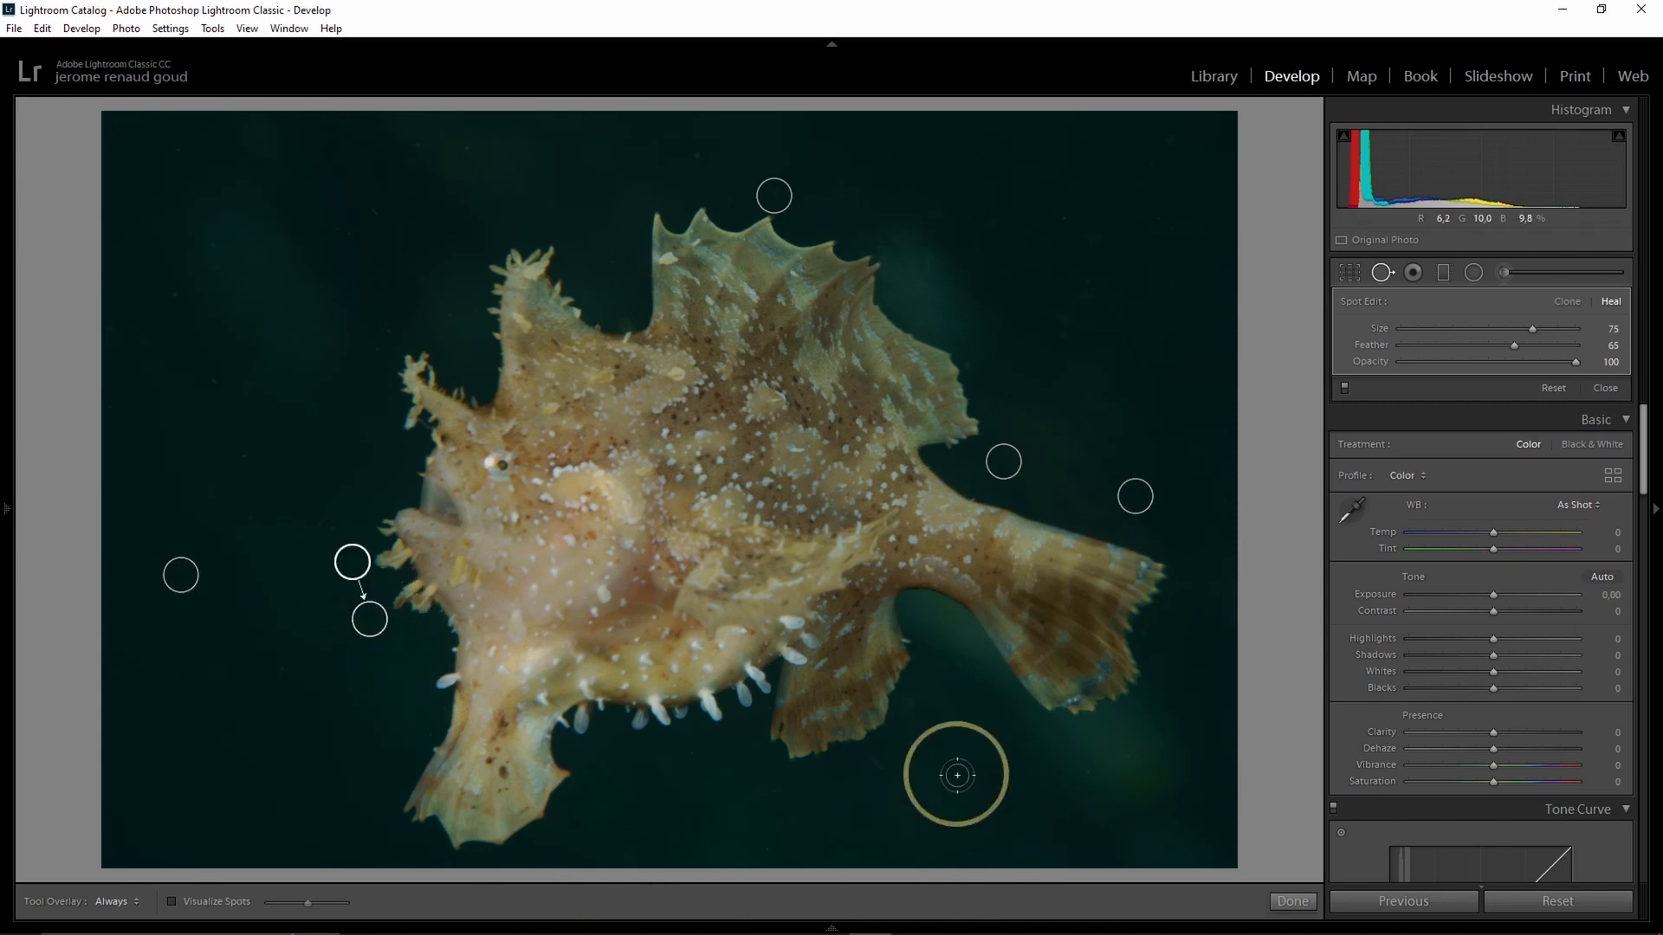
{"action": "left_click", "coordinate": [873, 764]}
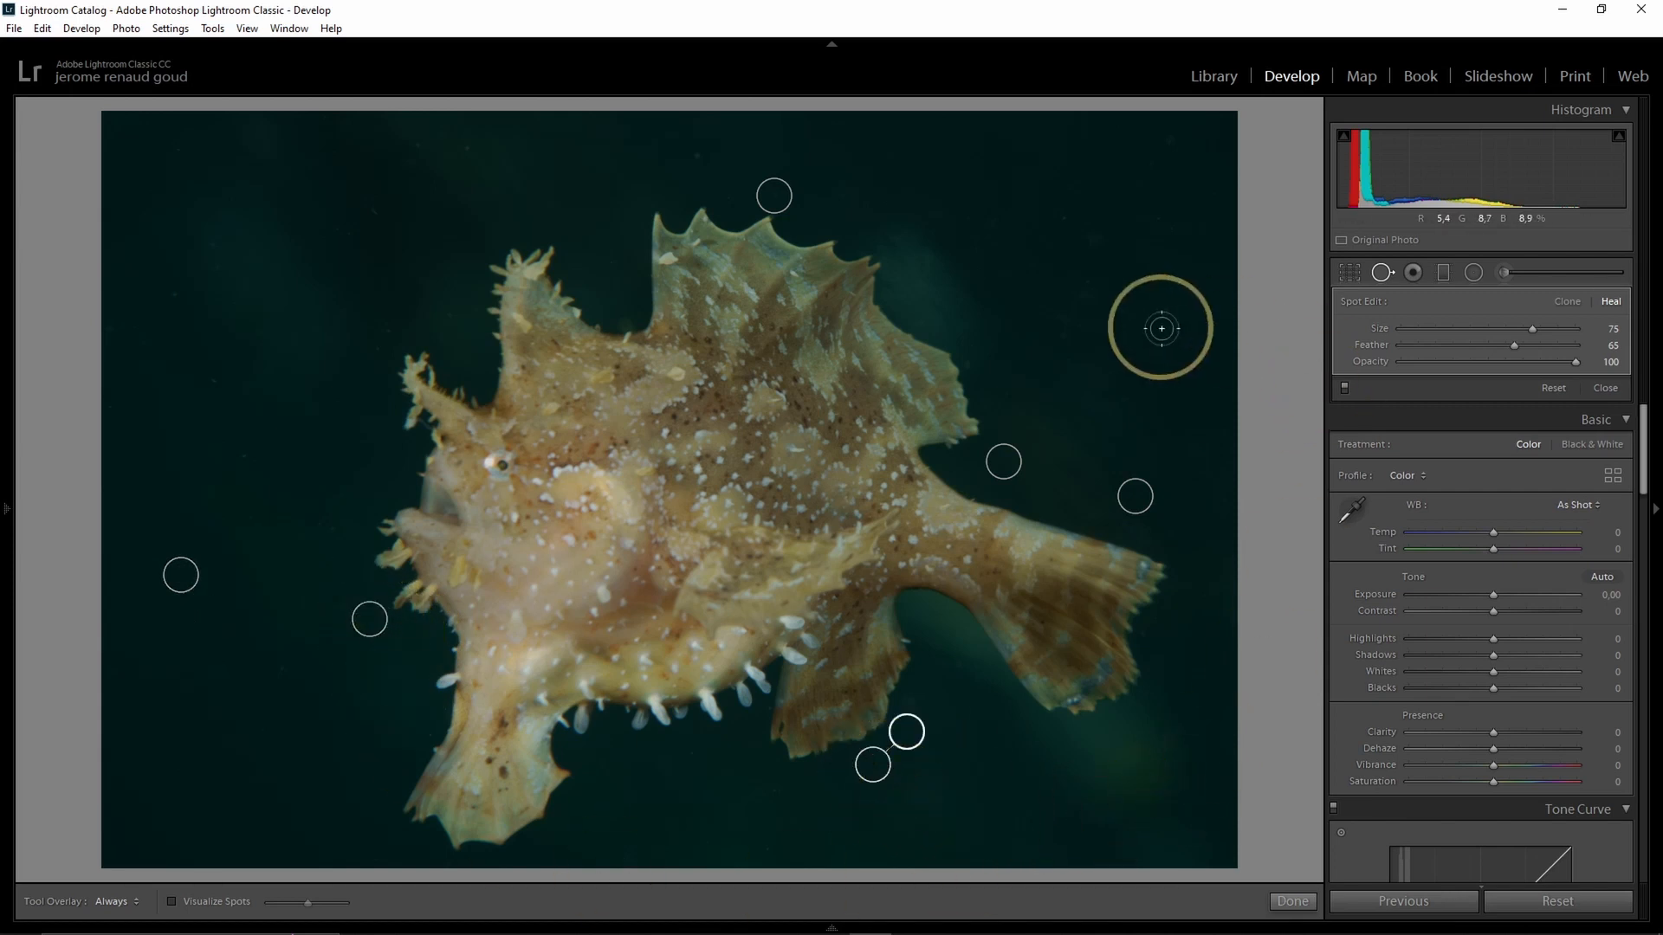
- Draw a graduated filter upward from below the fish's tail to its dorsal fin and show the mask overlay
{"action": "left_click", "coordinate": [1413, 272]}
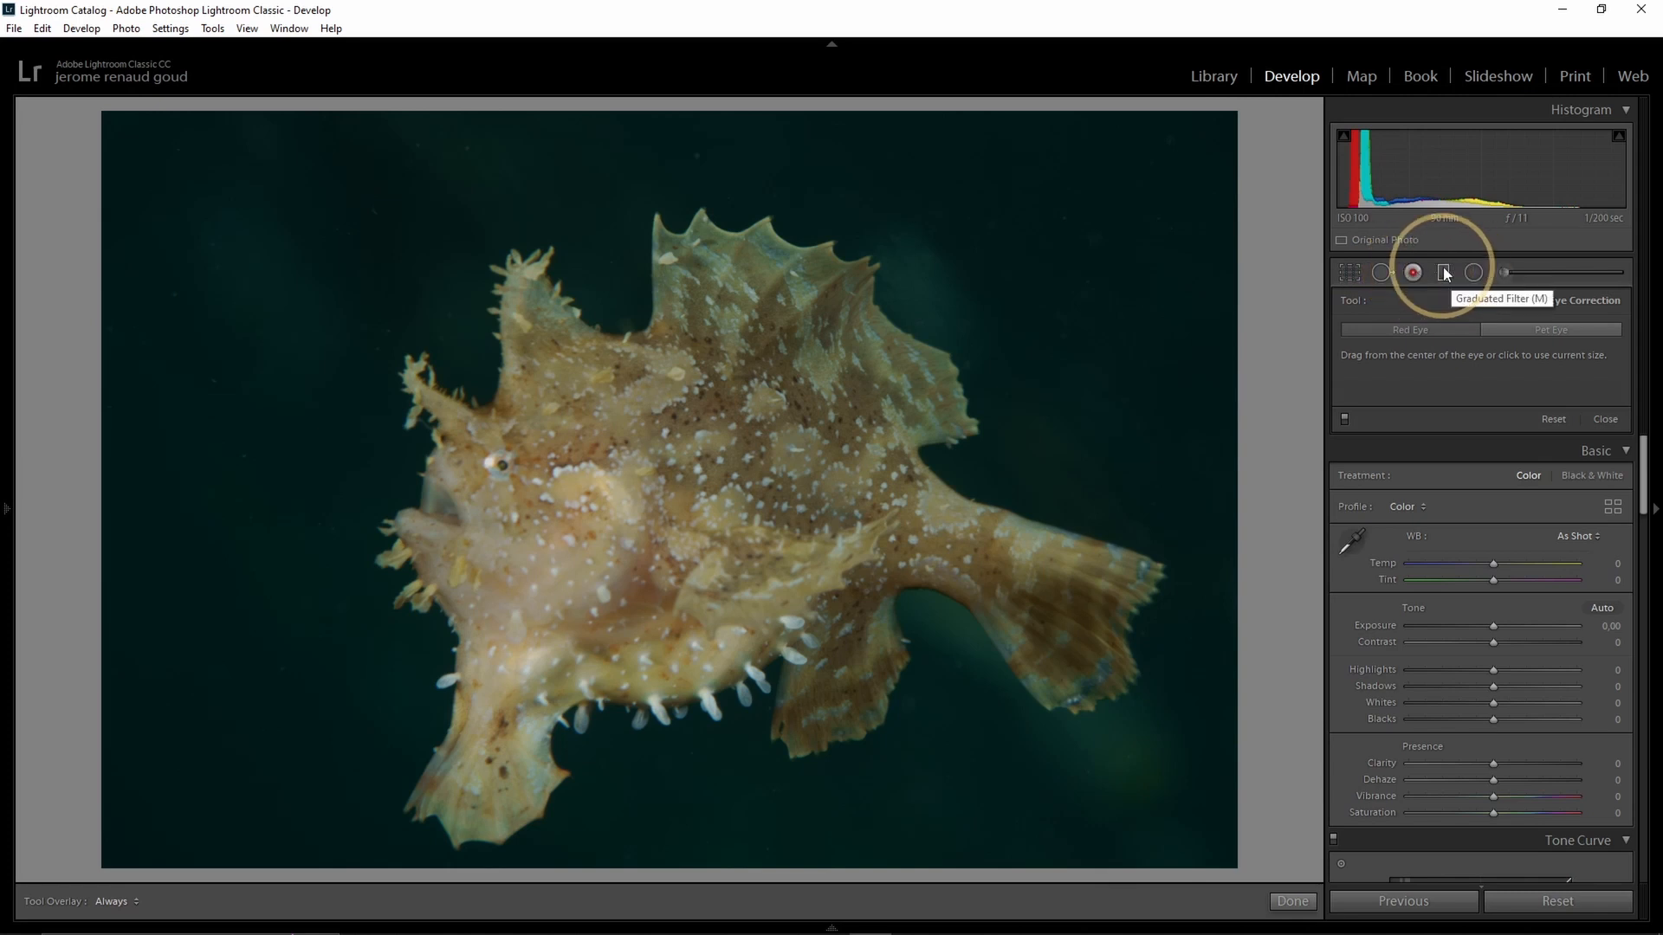
{"action": "left_click", "coordinate": [1444, 274]}
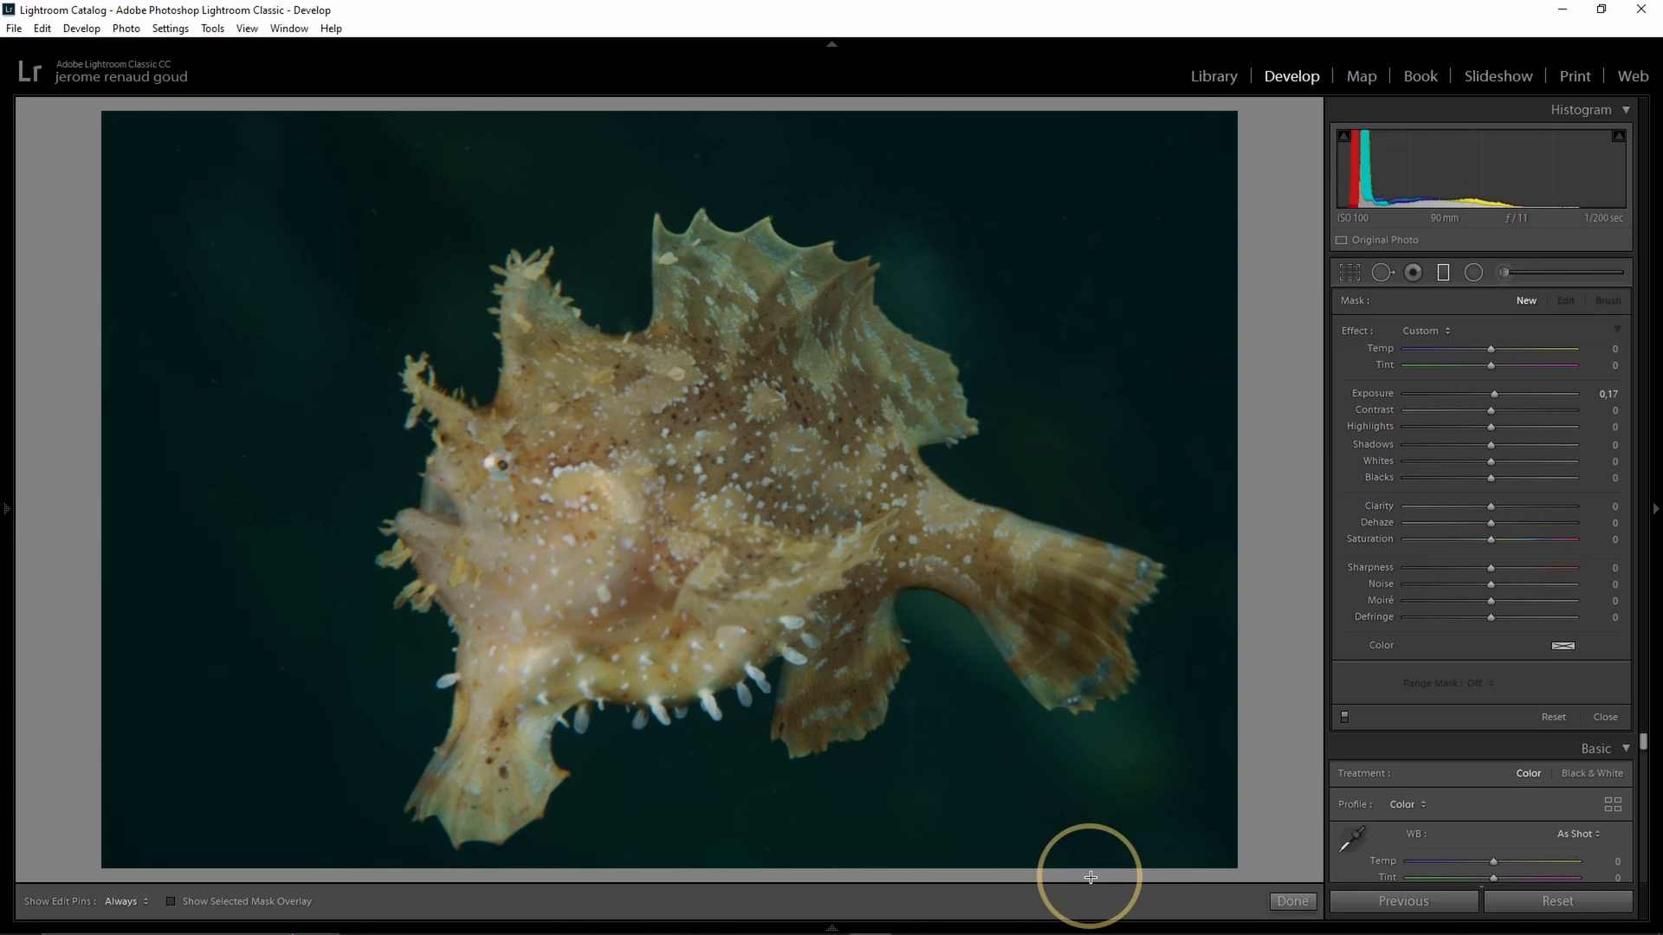
{"action": "left_click_drag", "start_coordinate": [1090, 877], "coordinate": [937, 381]}
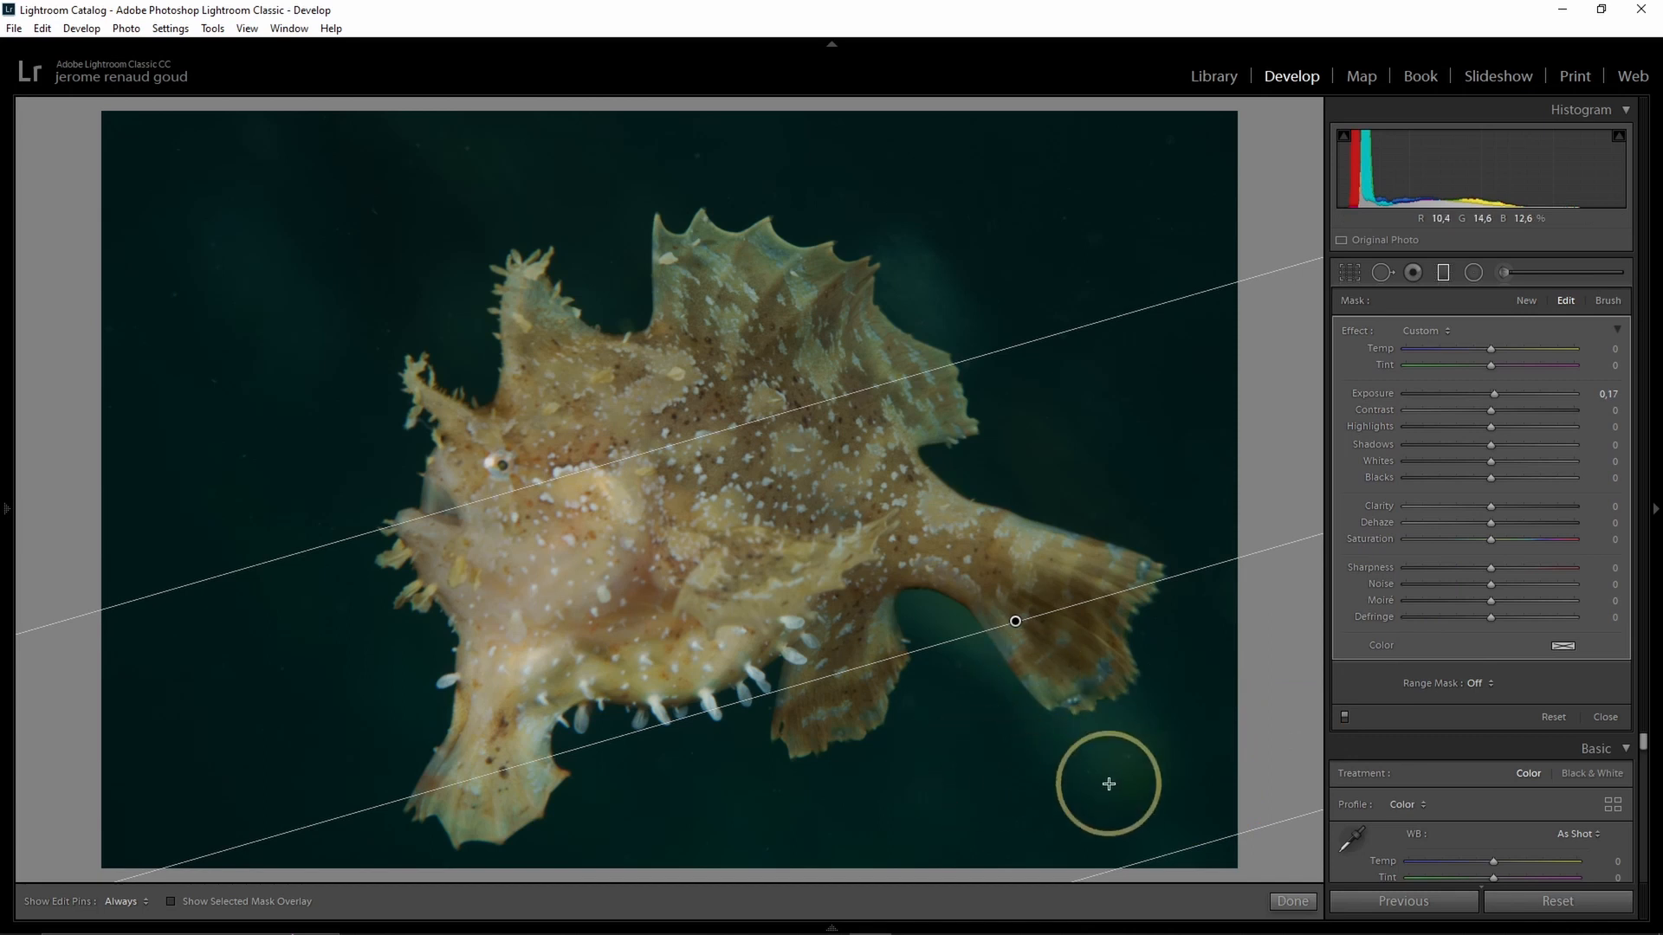
{"action": "key", "text": "o"}
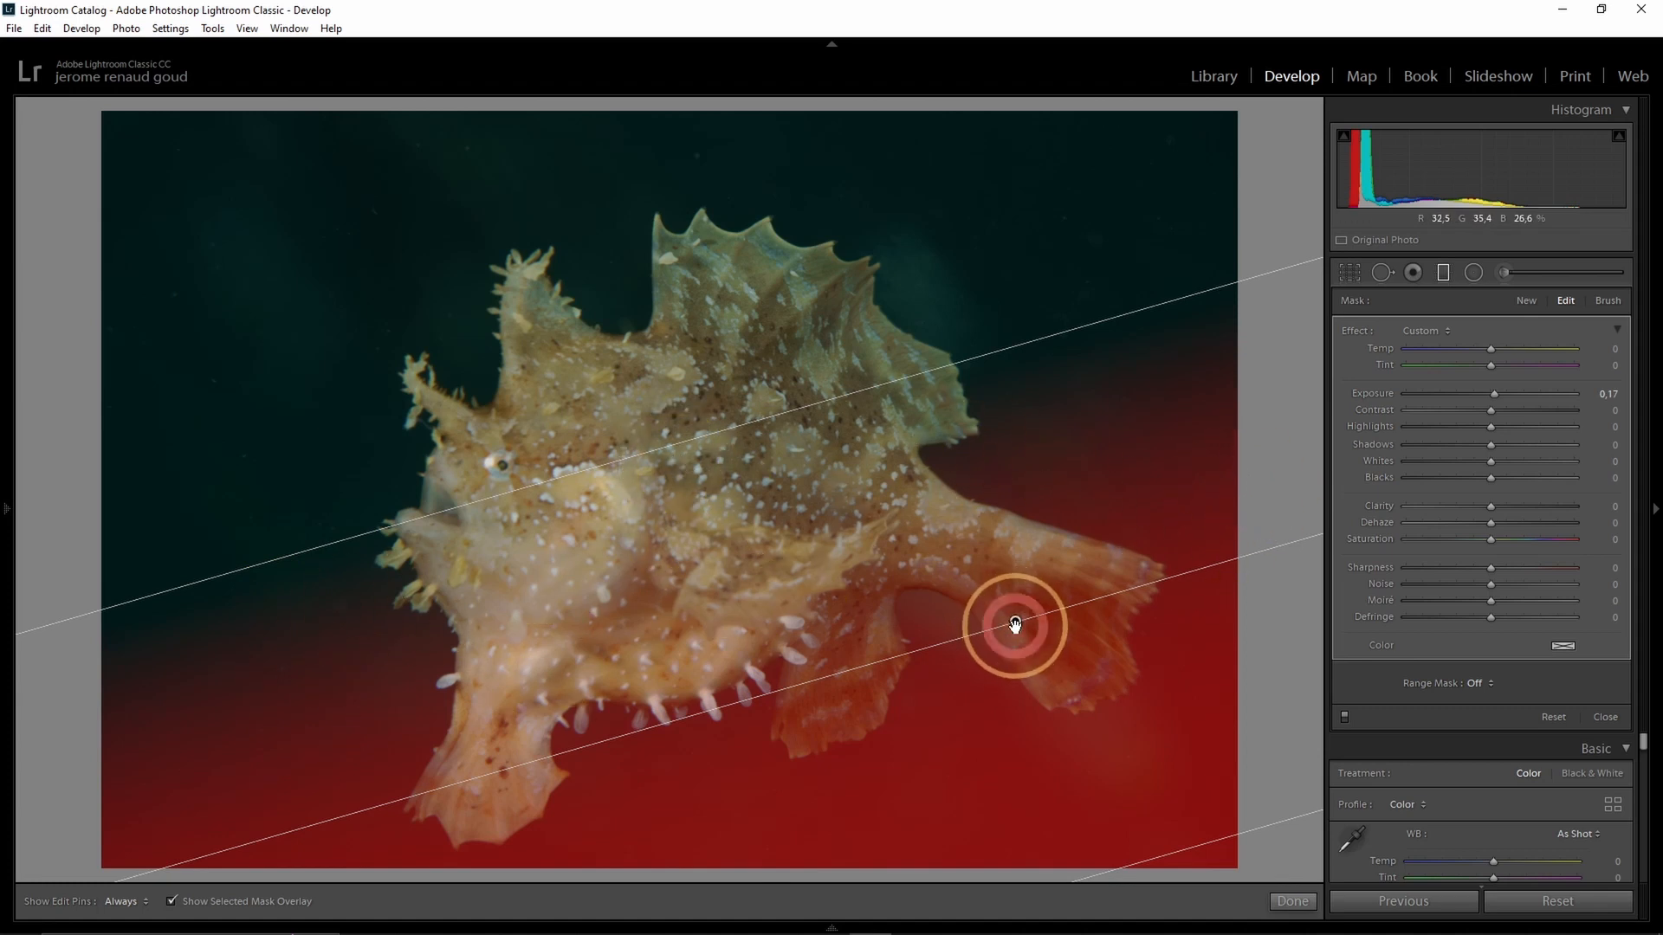
- Rotate the graduated filter steeply so it covers the head side, shift it toward the head, and undo the last gradient adjustment
{"action": "mouse_move", "coordinate": [995, 620]}
{"action": "left_mouse_down"}
{"action": "mouse_move", "coordinate": [958, 594]}
{"action": "mouse_move", "coordinate": [924, 623]}
{"action": "mouse_move", "coordinate": [921, 583]}
{"action": "left_mouse_up"}
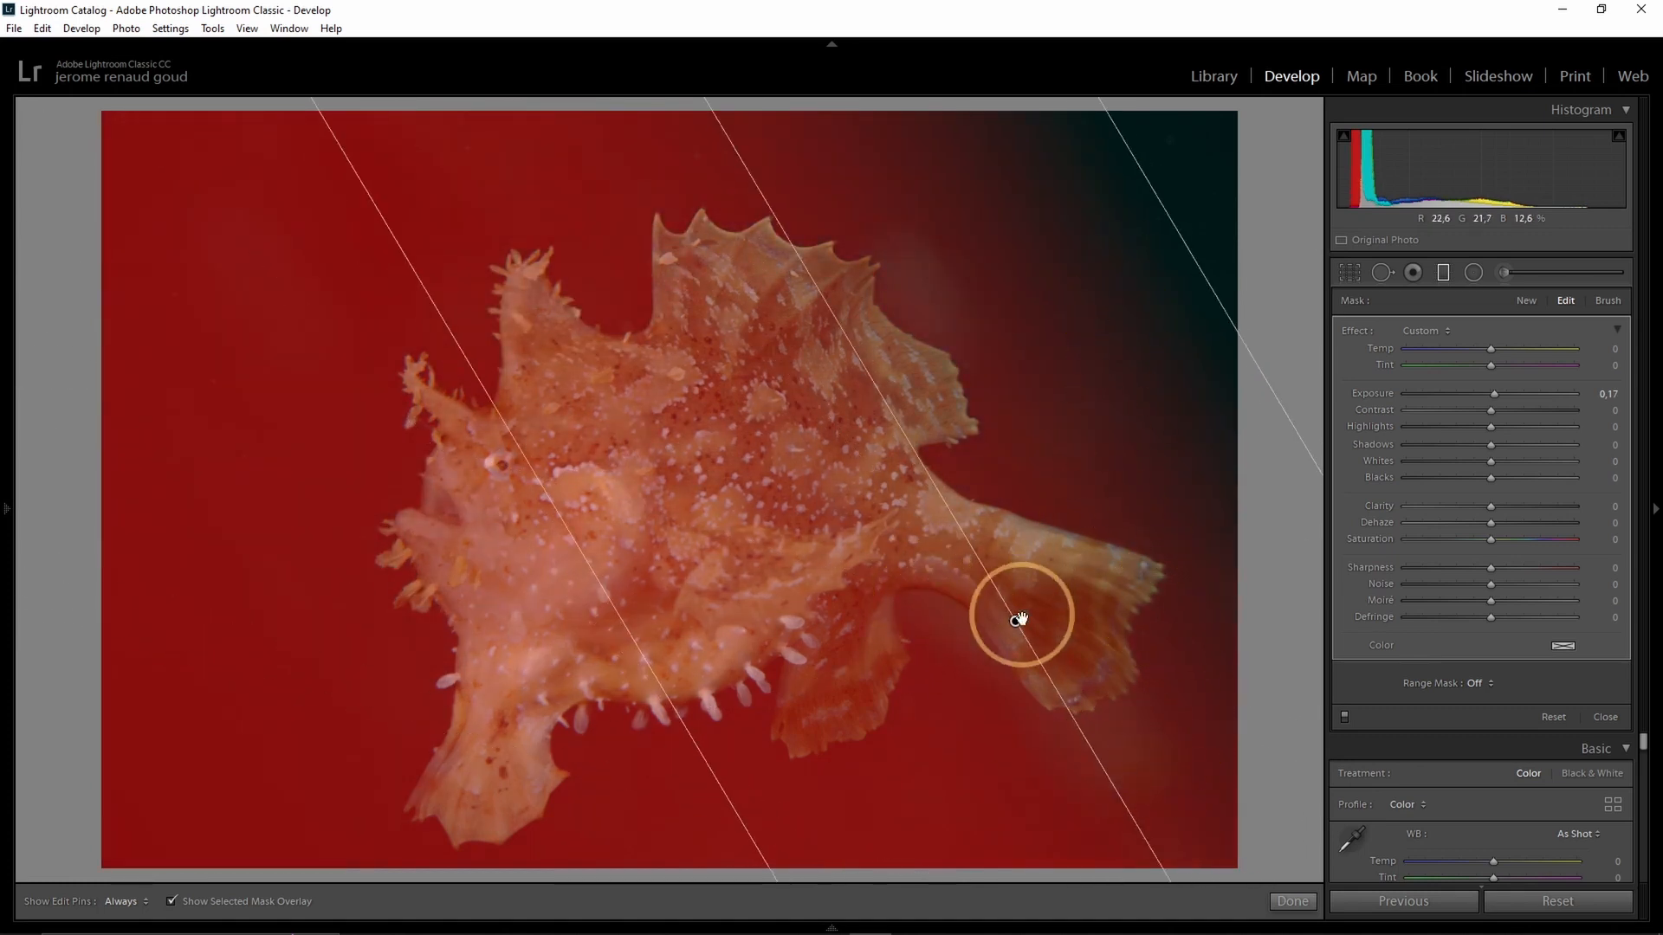
{"action": "left_click_drag", "start_coordinate": [1016, 622], "coordinate": [834, 601]}
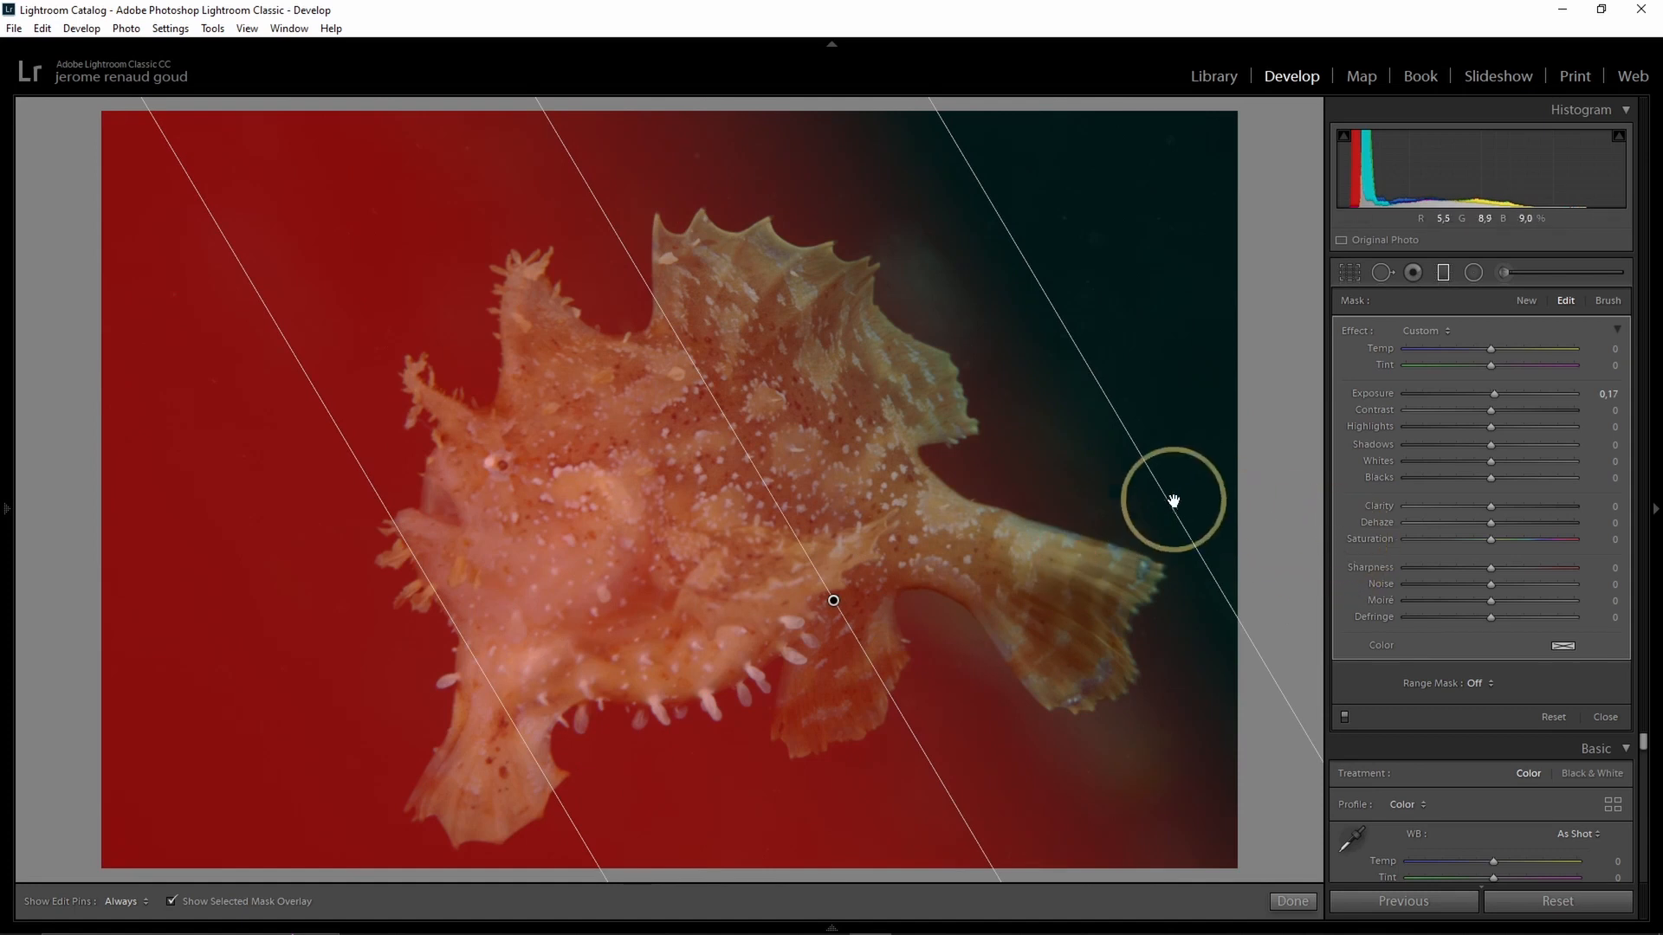
{"action": "left_click_drag", "start_coordinate": [1161, 505], "coordinate": [805, 638]}
{"action": "key", "text": "ctrl+z"}
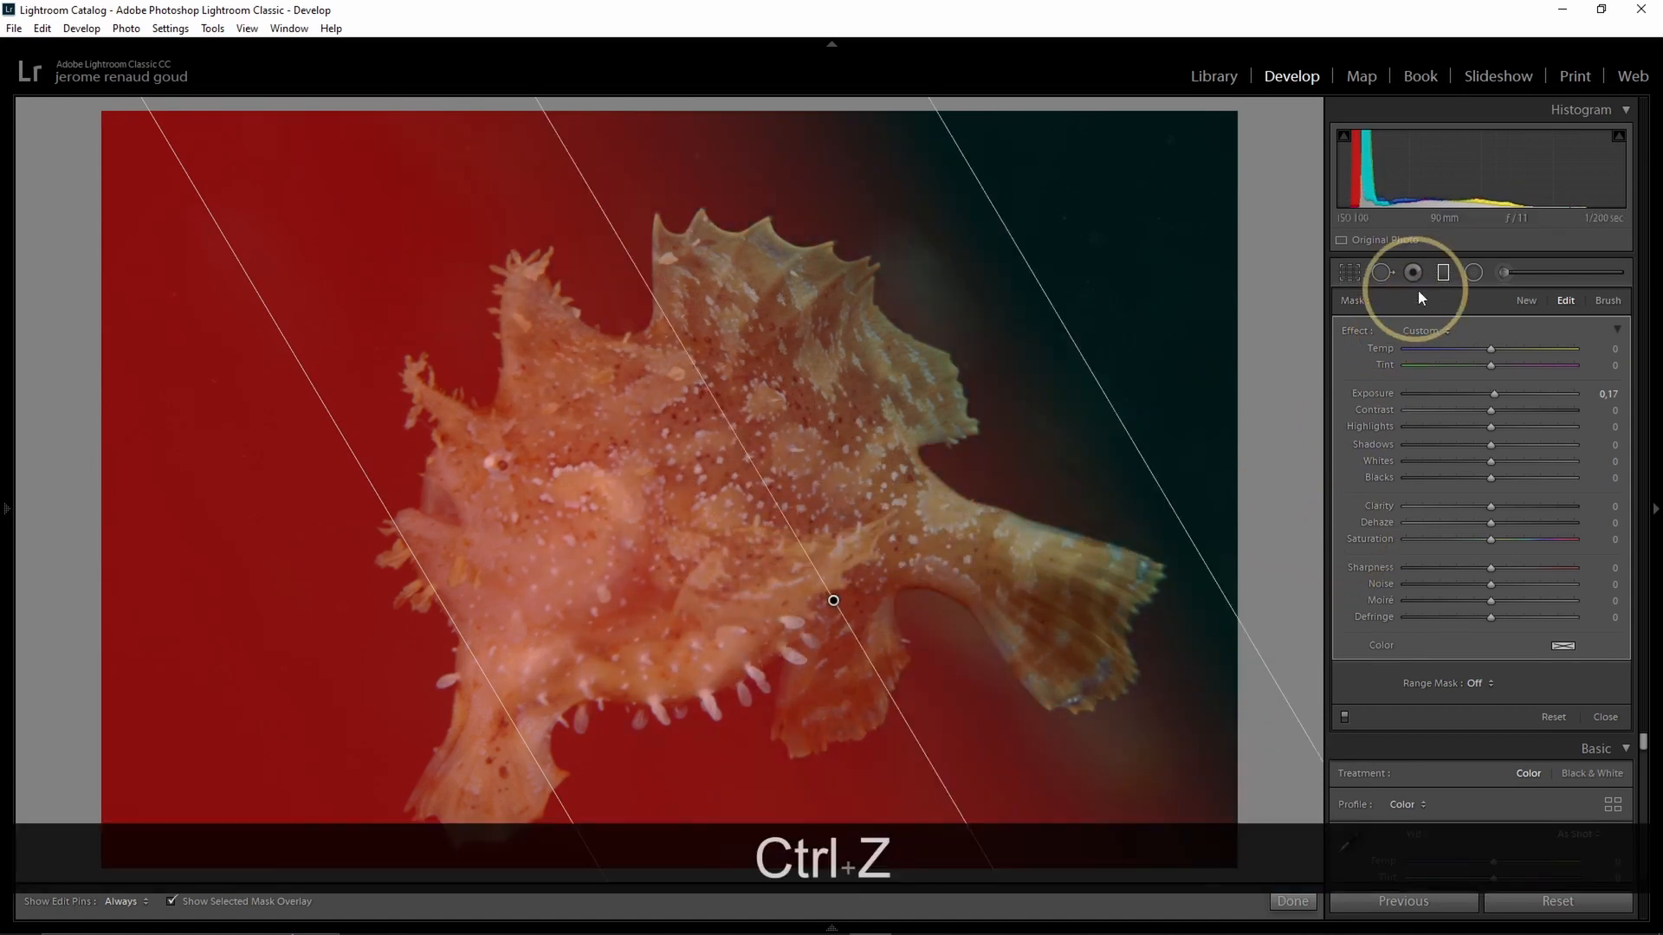
{"action": "left_click", "coordinate": [1444, 273]}
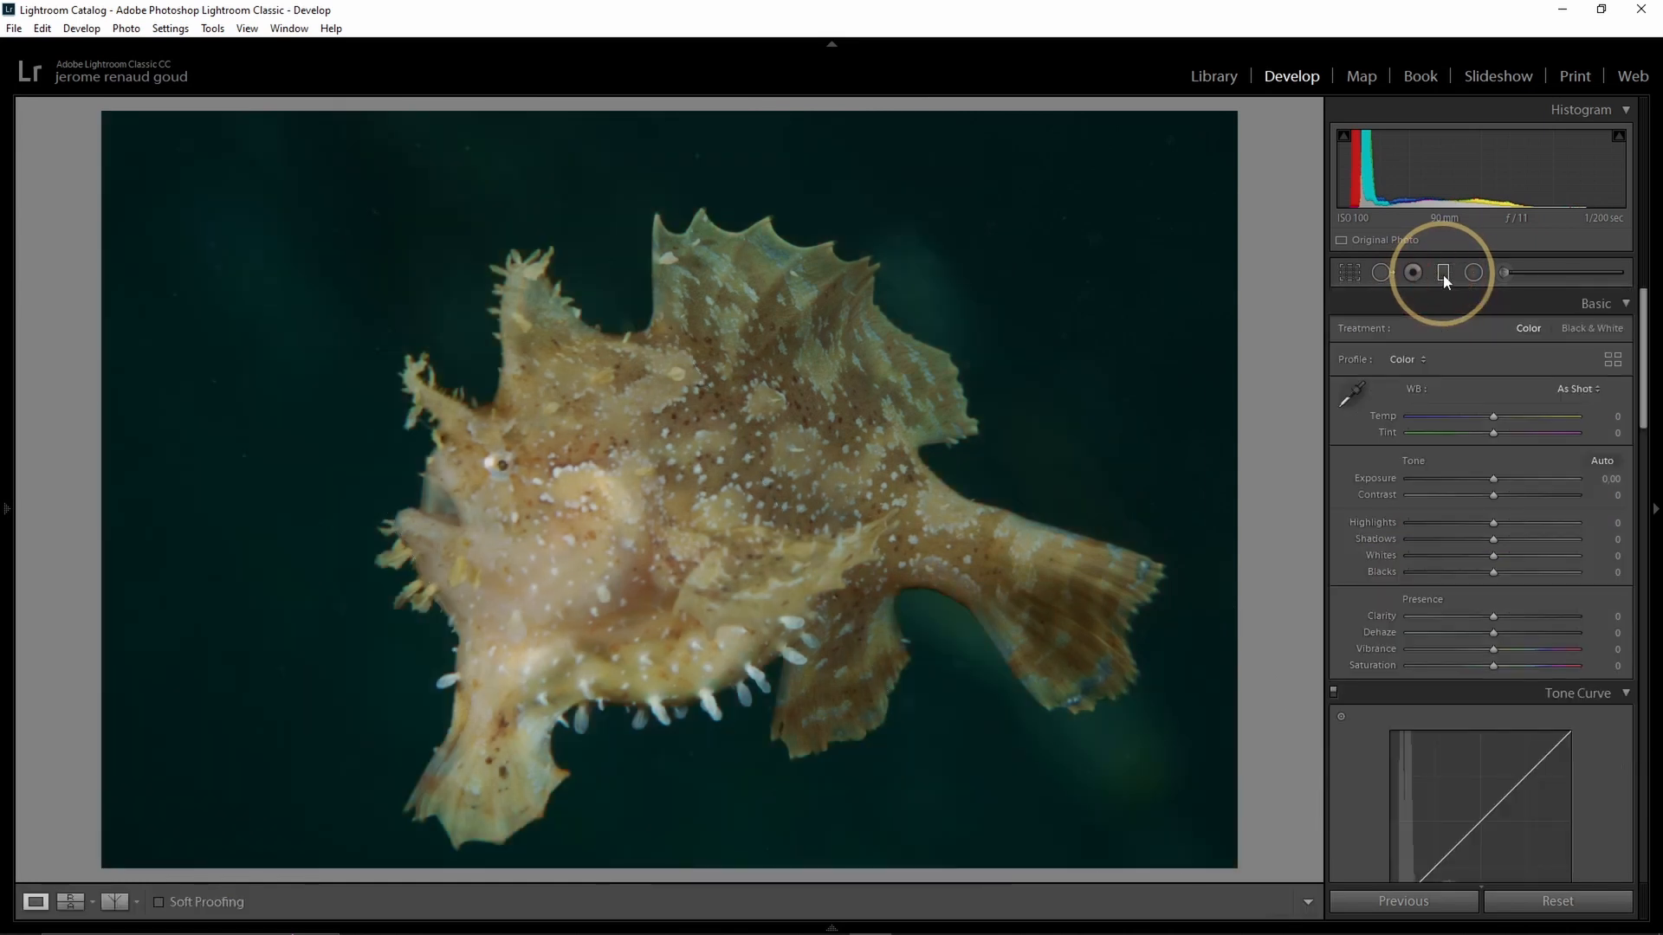
- Add a second graduated filter rising from the photo's bottom edge, hide the mask overlay, and lower the filter's exposure
{"action": "left_click", "coordinate": [1443, 274]}
{"action": "left_click_drag", "start_coordinate": [803, 880], "coordinate": [755, 606]}
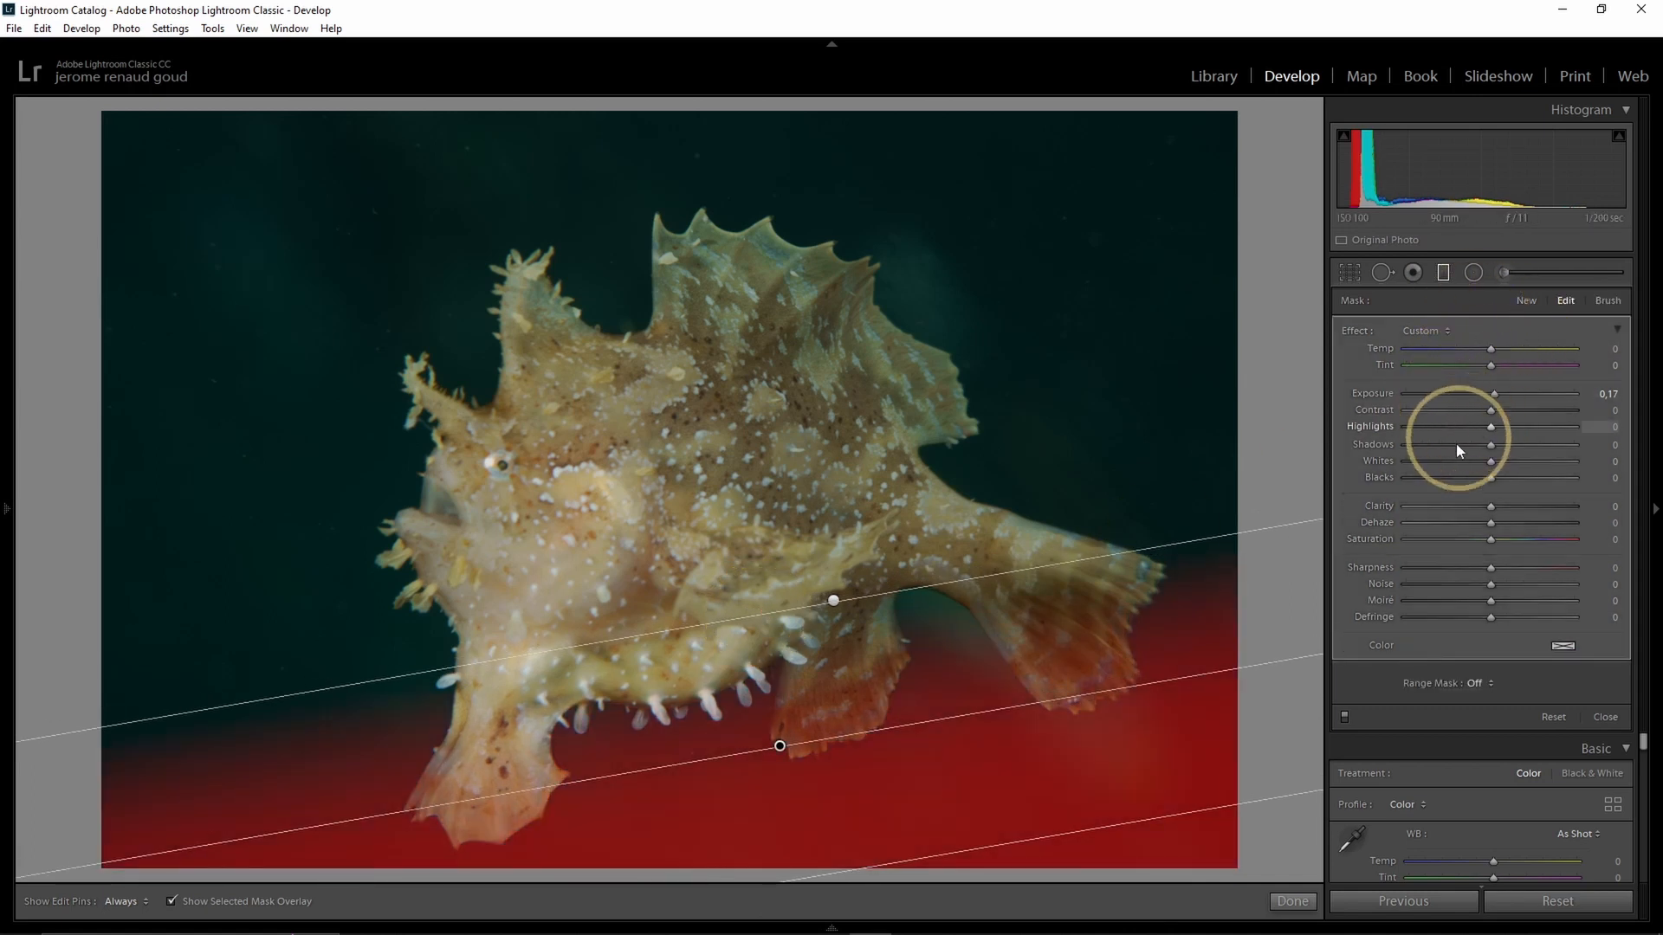
{"action": "key", "text": "o"}
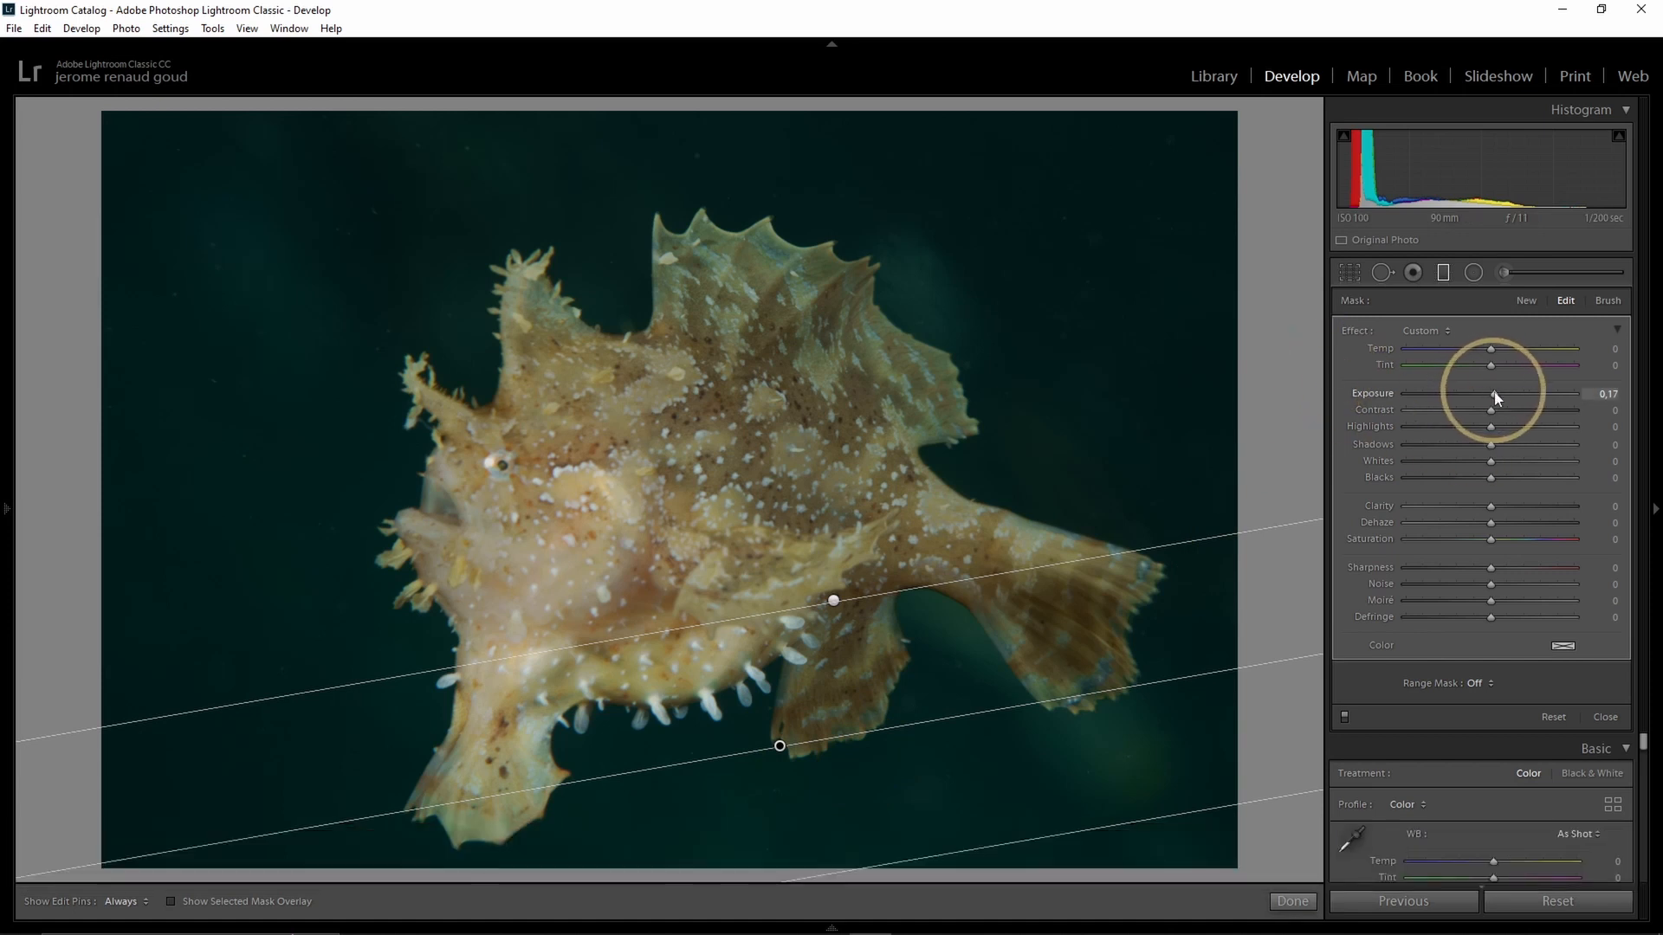
{"action": "left_click_drag", "start_coordinate": [1498, 398], "coordinate": [1437, 394]}
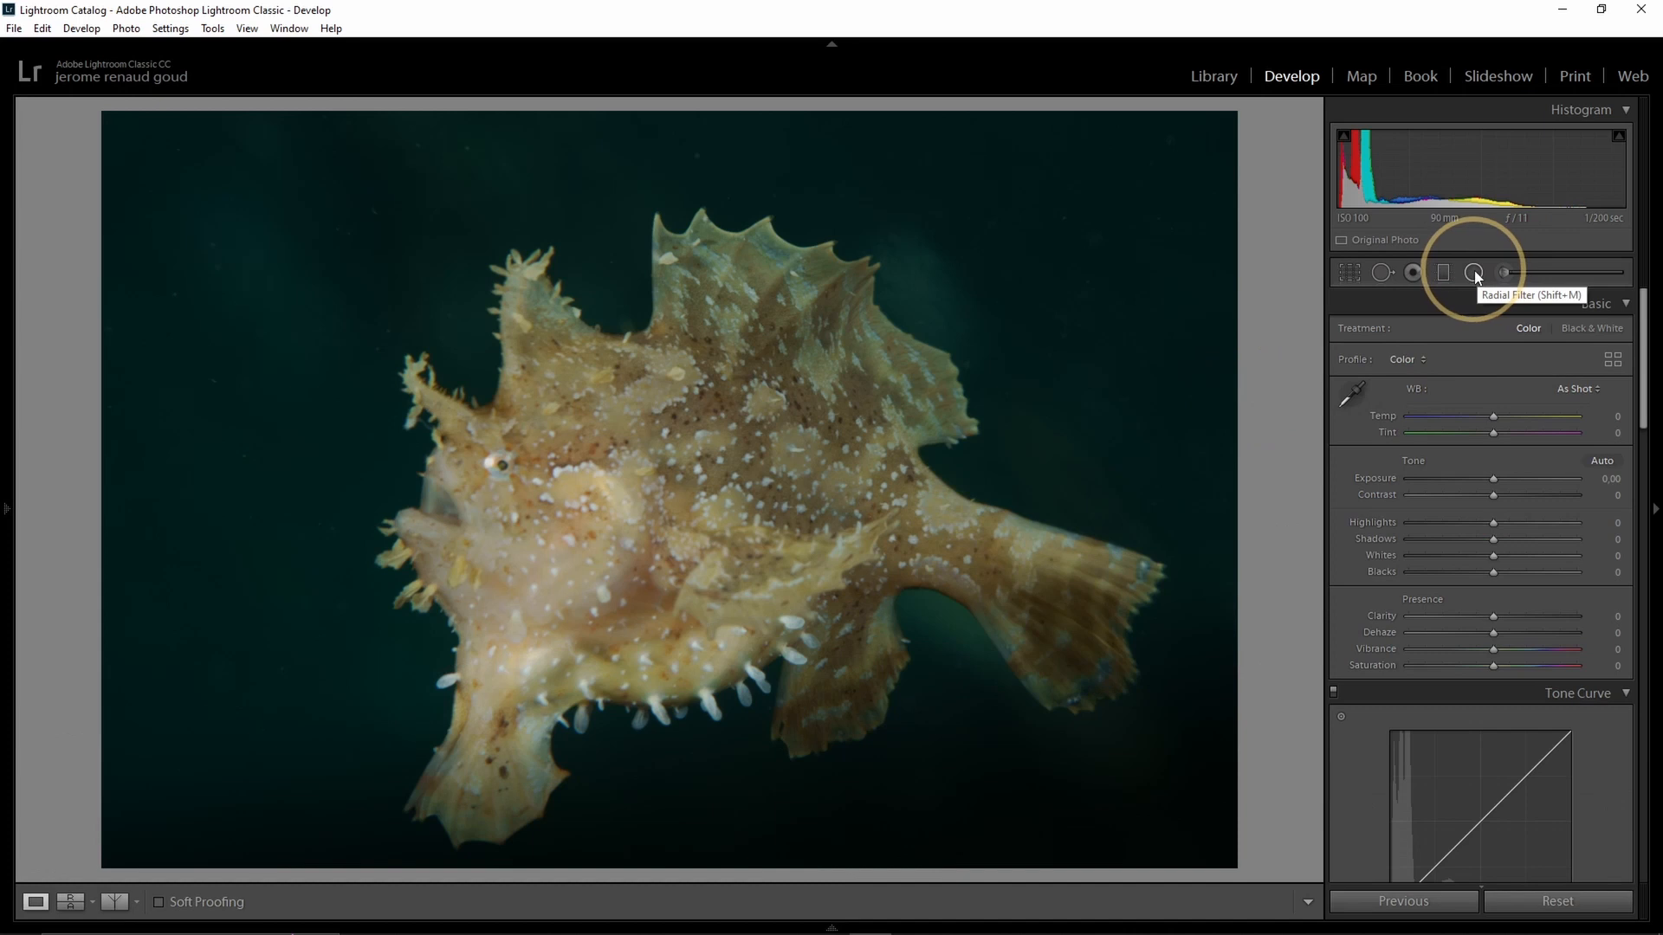
- Draw a radial filter over the fish's head and resize it to a nearly circular area around the eye and cheek
{"action": "left_click", "coordinate": [1475, 275]}
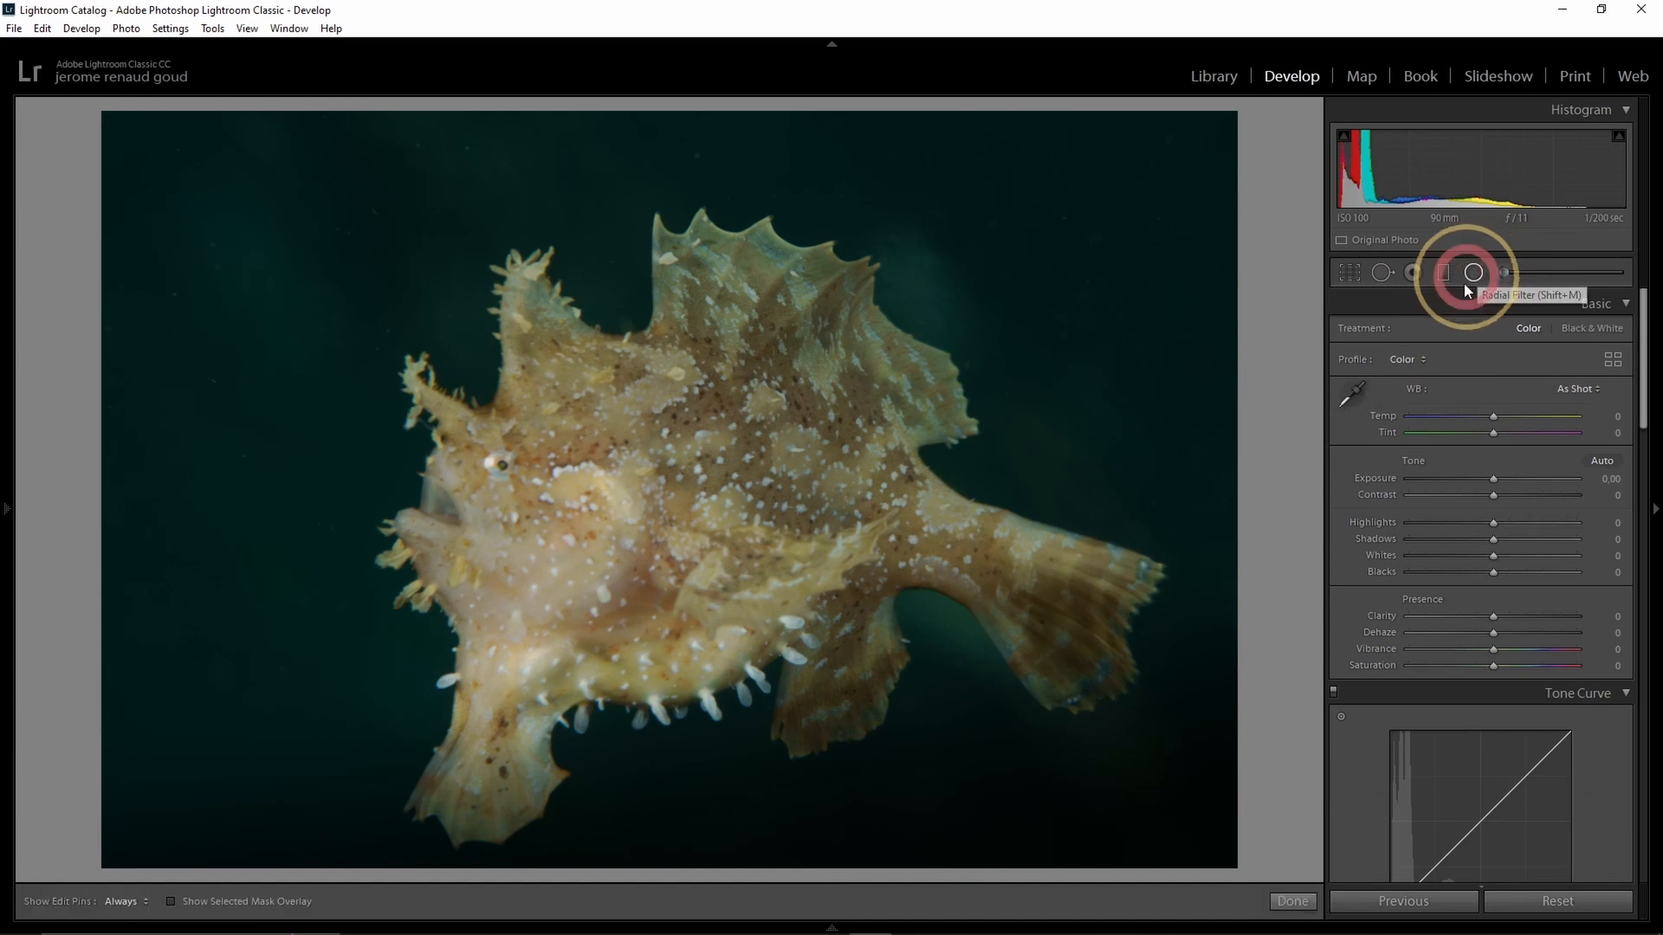
{"action": "left_click_drag", "start_coordinate": [449, 394], "coordinate": [617, 658]}
{"action": "left_click_drag", "start_coordinate": [536, 410], "coordinate": [643, 540]}
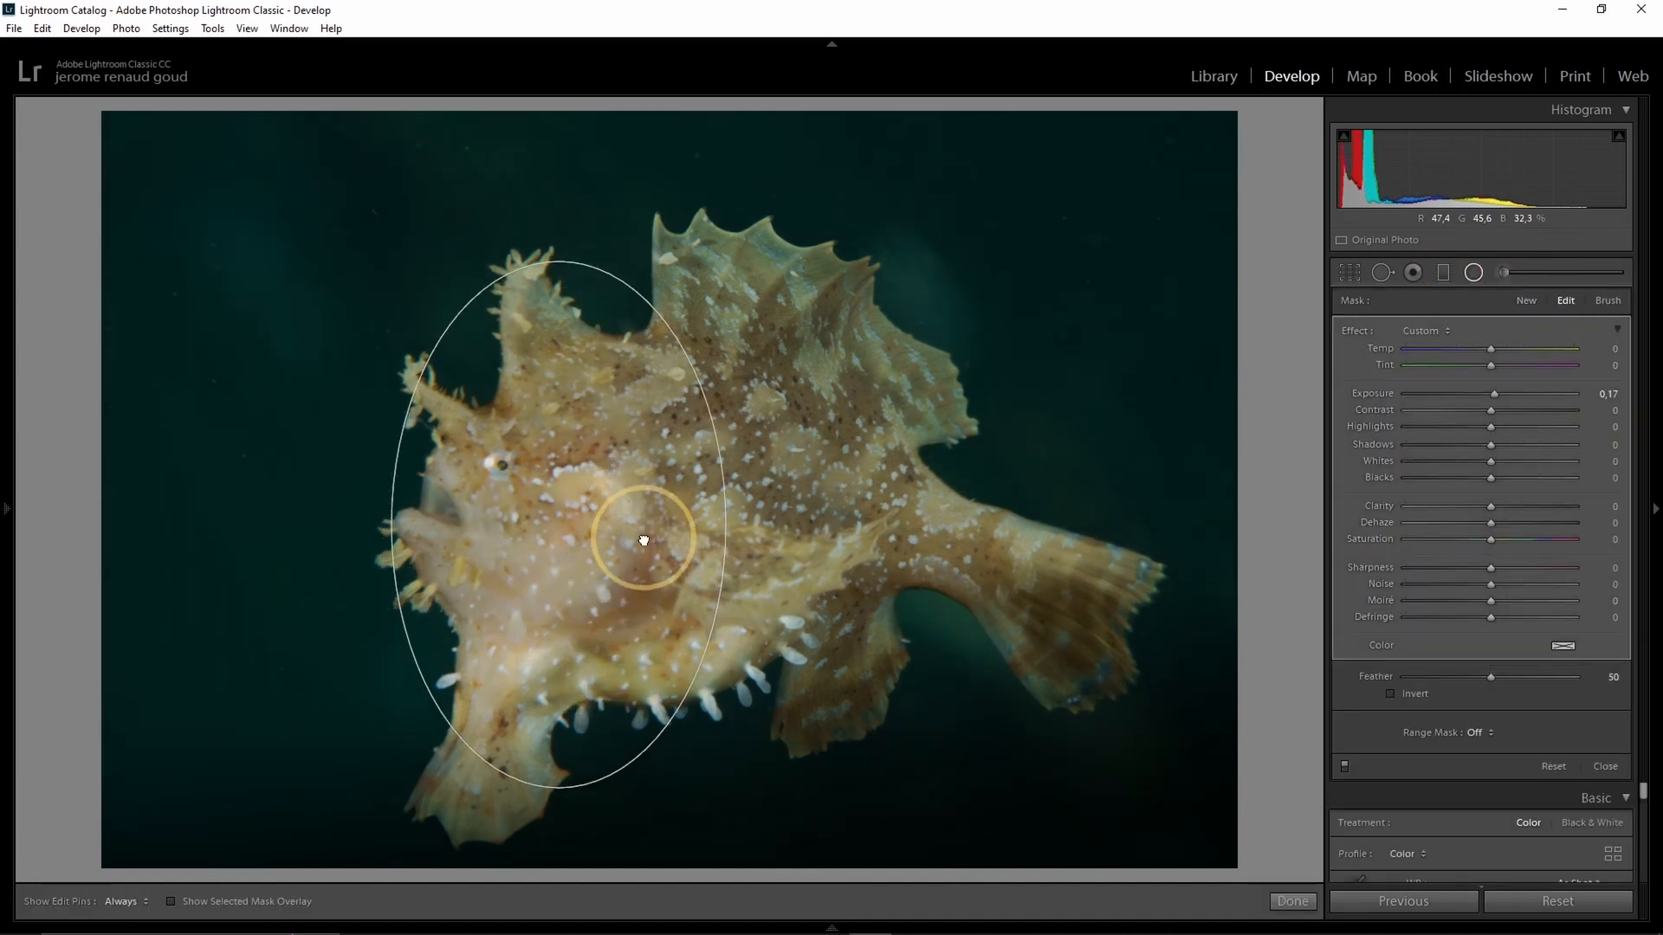
{"action": "left_click_drag", "start_coordinate": [738, 520], "coordinate": [668, 528]}
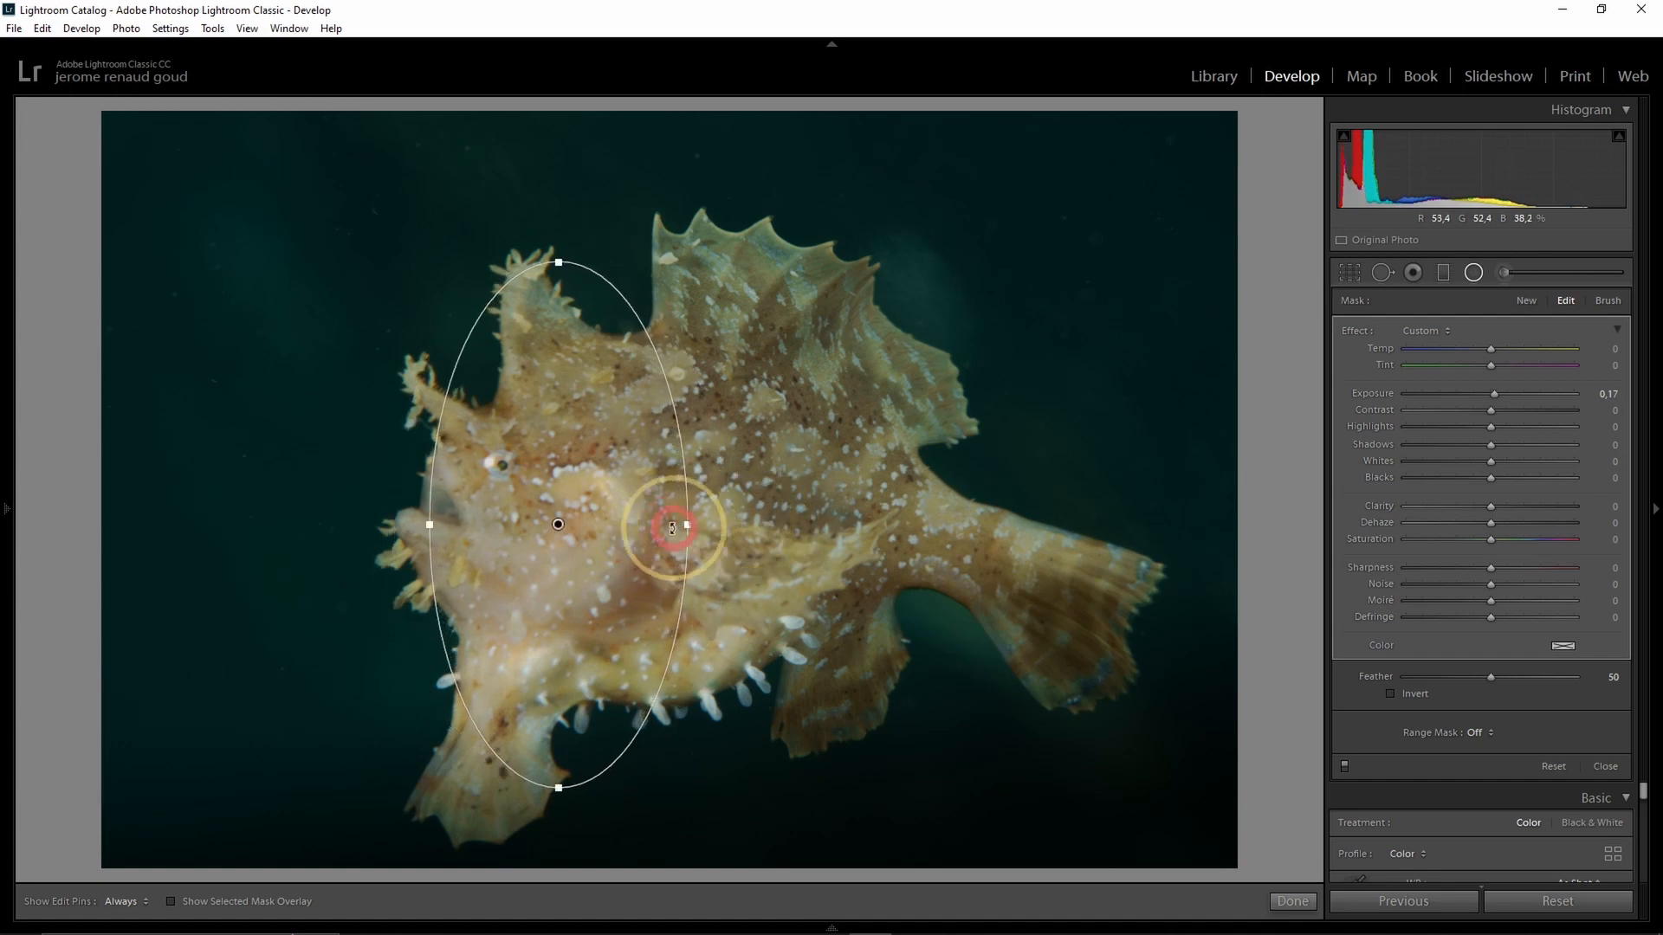
{"action": "left_click_drag", "start_coordinate": [558, 261], "coordinate": [538, 381]}
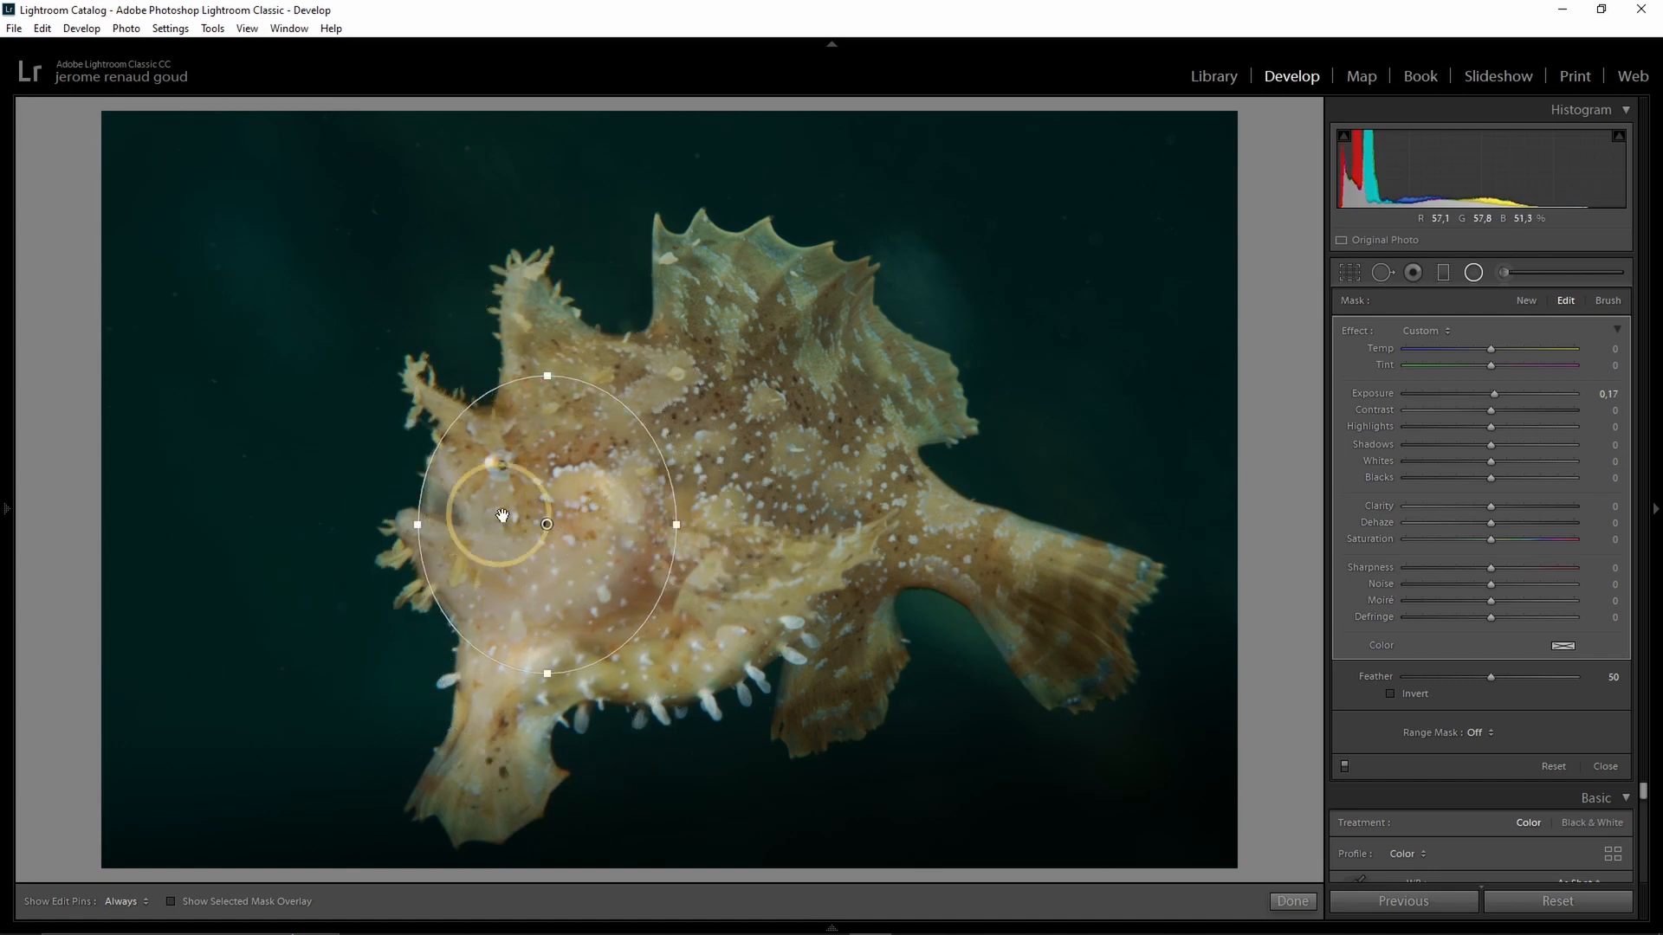
- Invert the radial filter, set Tint 18, Exposure -0.23, Contrast 52 and Feather 87, and show its mask overlay
{"action": "left_click", "coordinate": [1391, 695]}
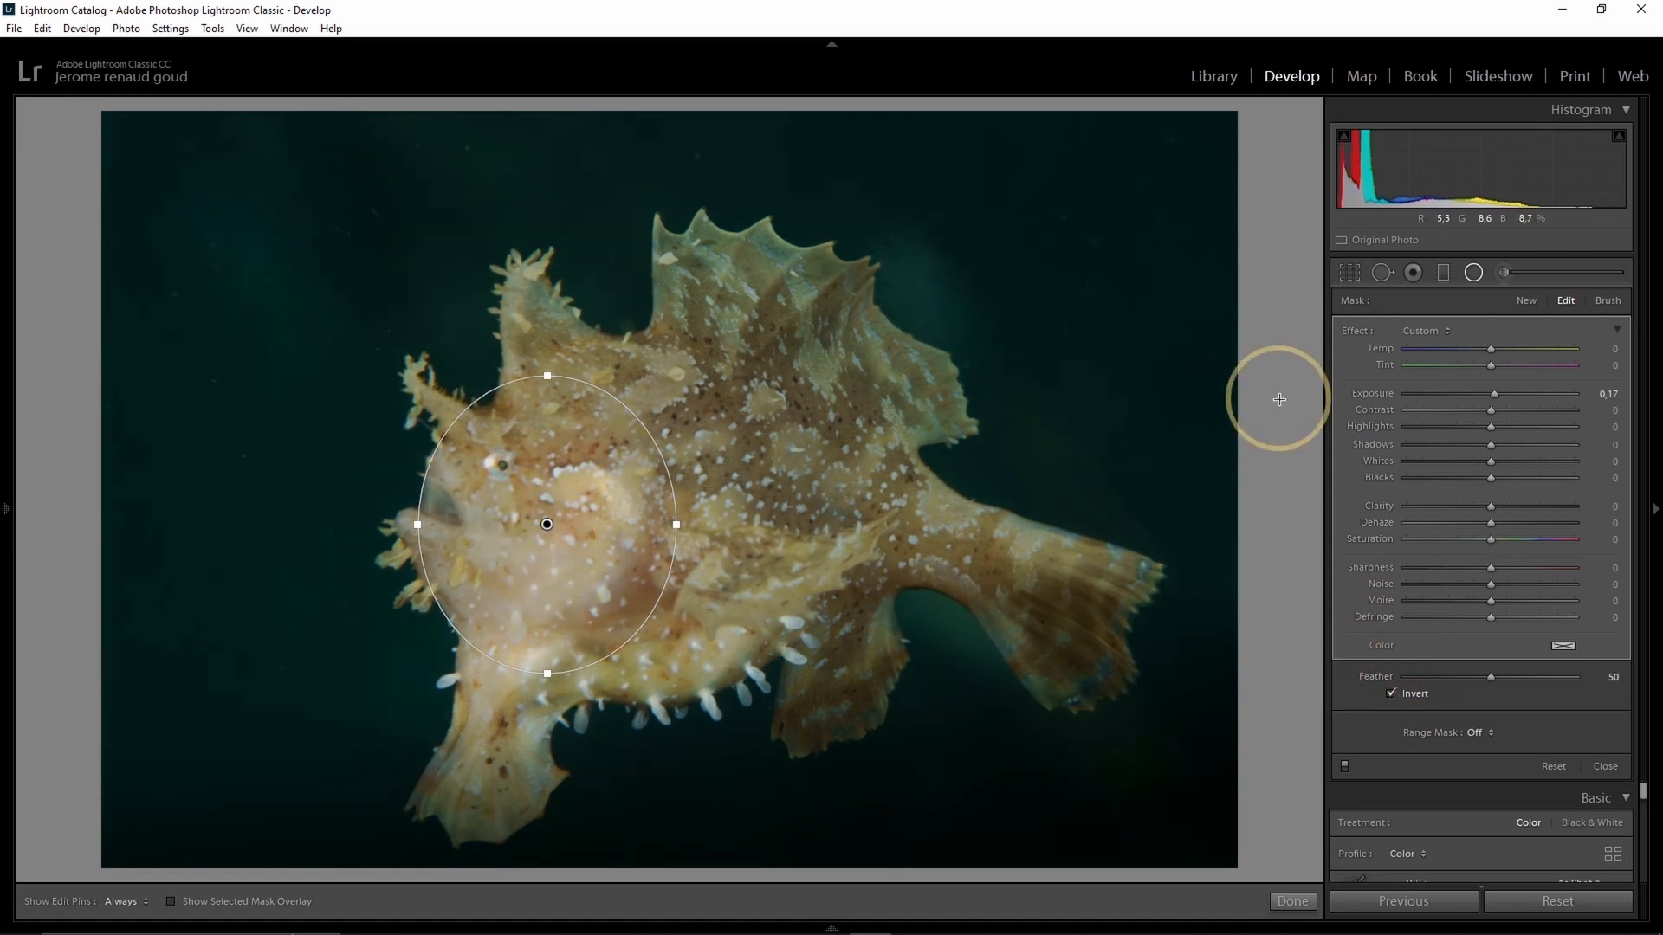
{"action": "double_click", "coordinate": [1379, 394]}
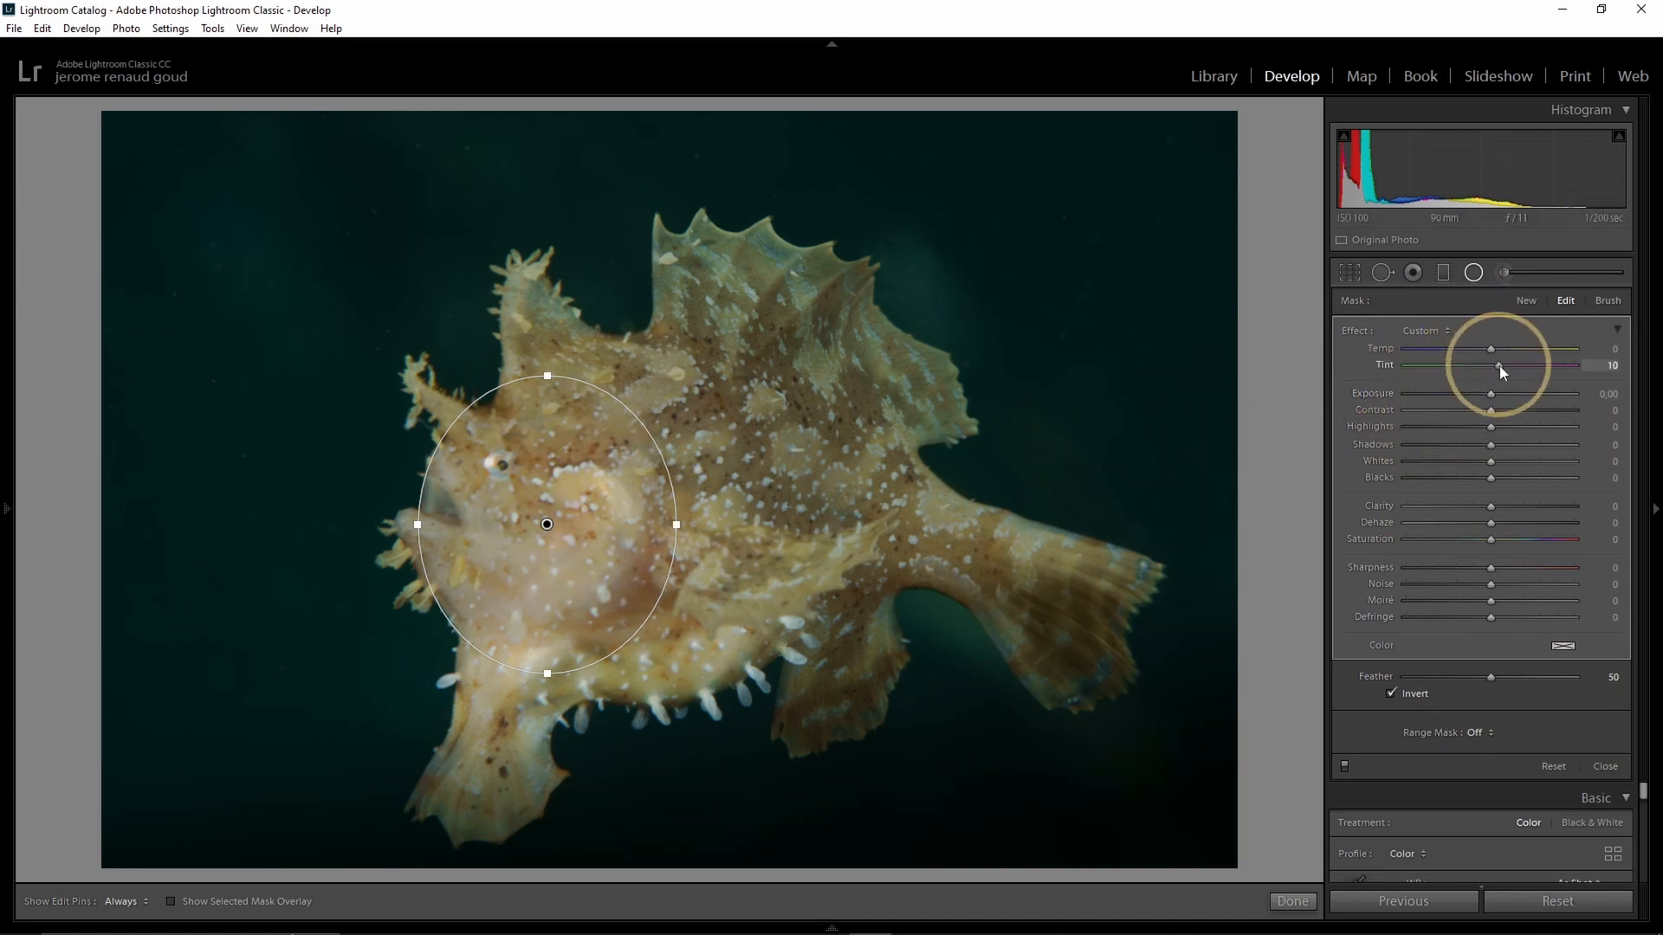
{"action": "left_click_drag", "start_coordinate": [1508, 368], "coordinate": [1484, 395]}
{"action": "left_click", "coordinate": [1554, 674]}
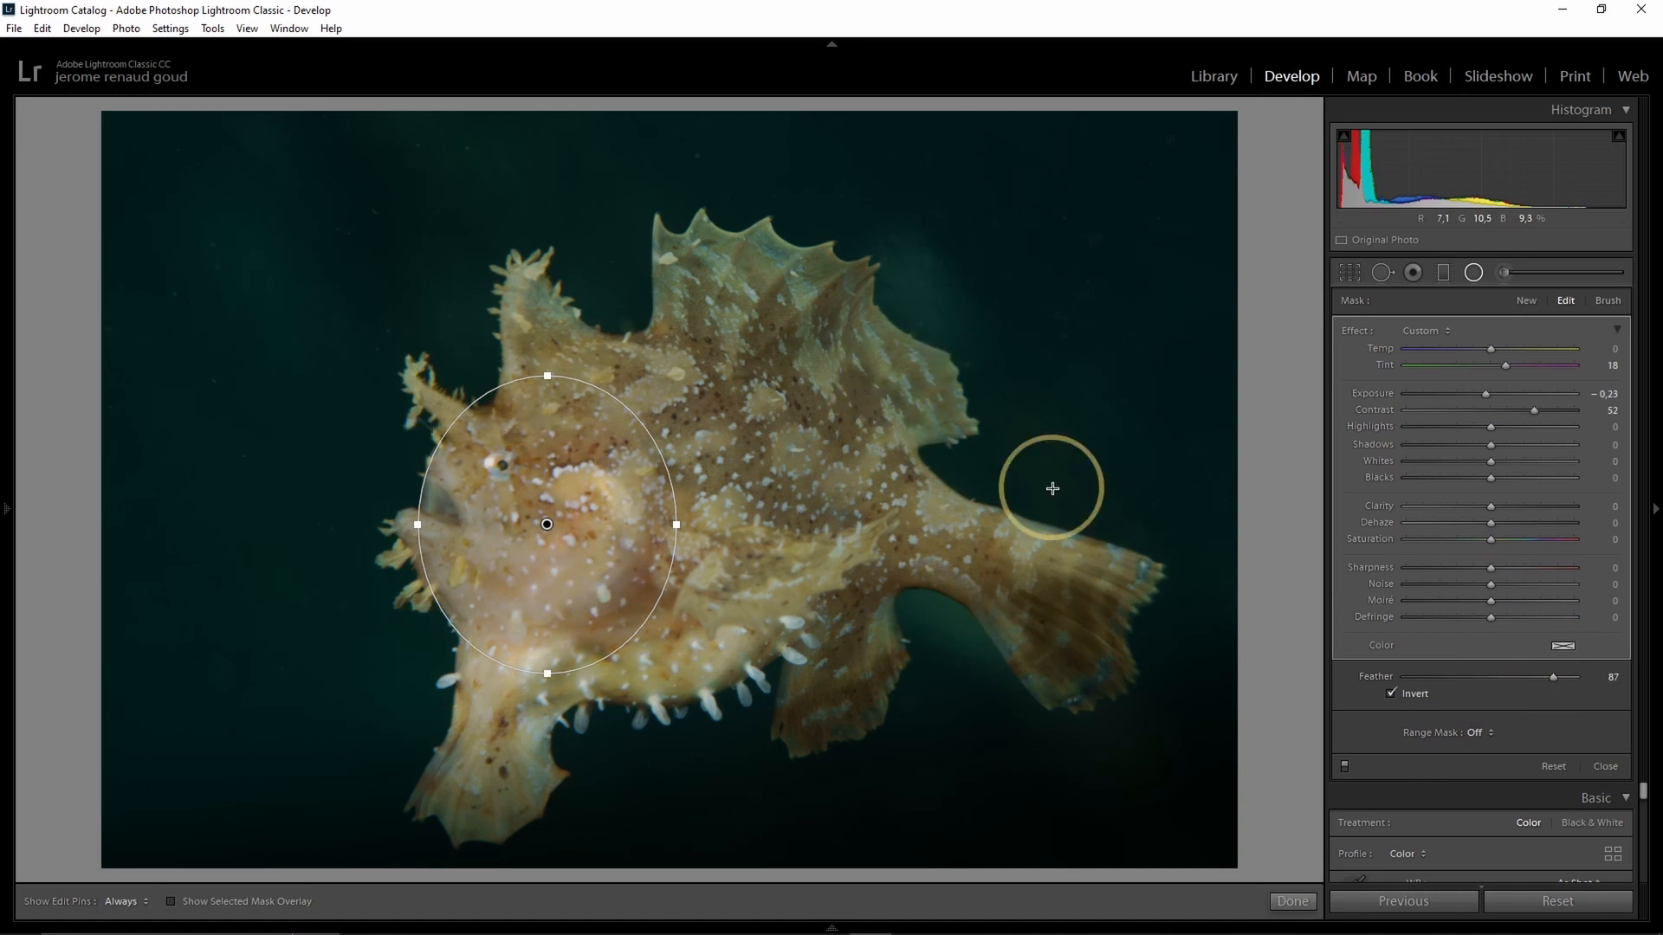
{"action": "key", "text": "o"}
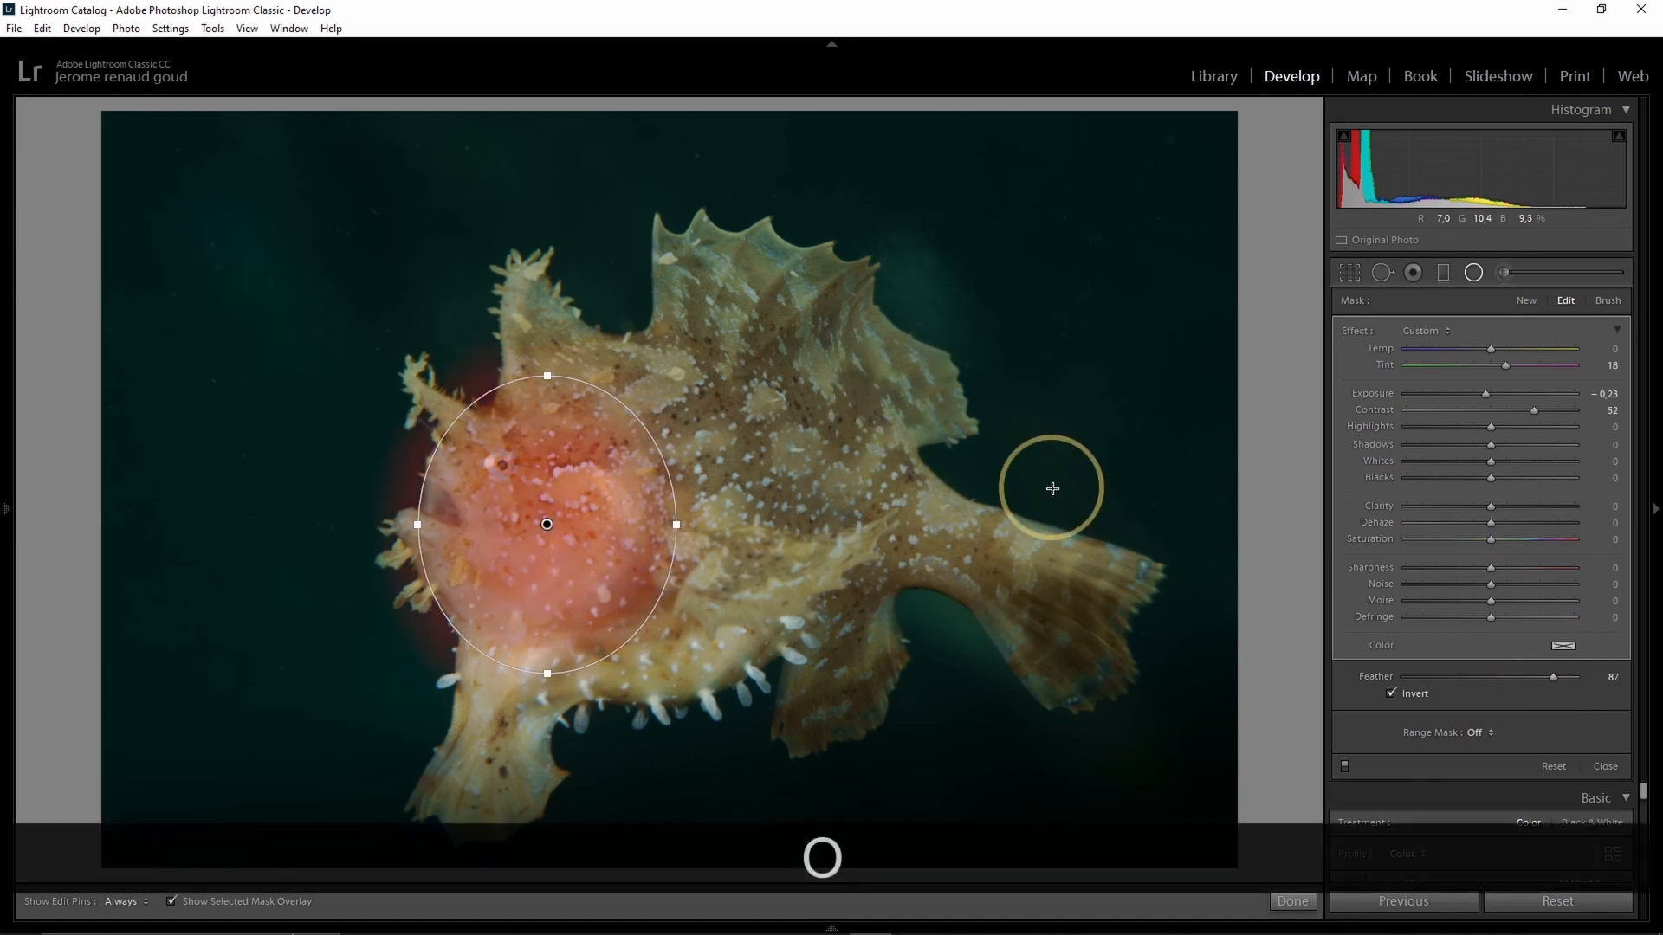
- Narrow the radial filter to an upright ellipse over the fish's head and hide its mask overlay
{"action": "left_click_drag", "start_coordinate": [420, 526], "coordinate": [439, 524]}
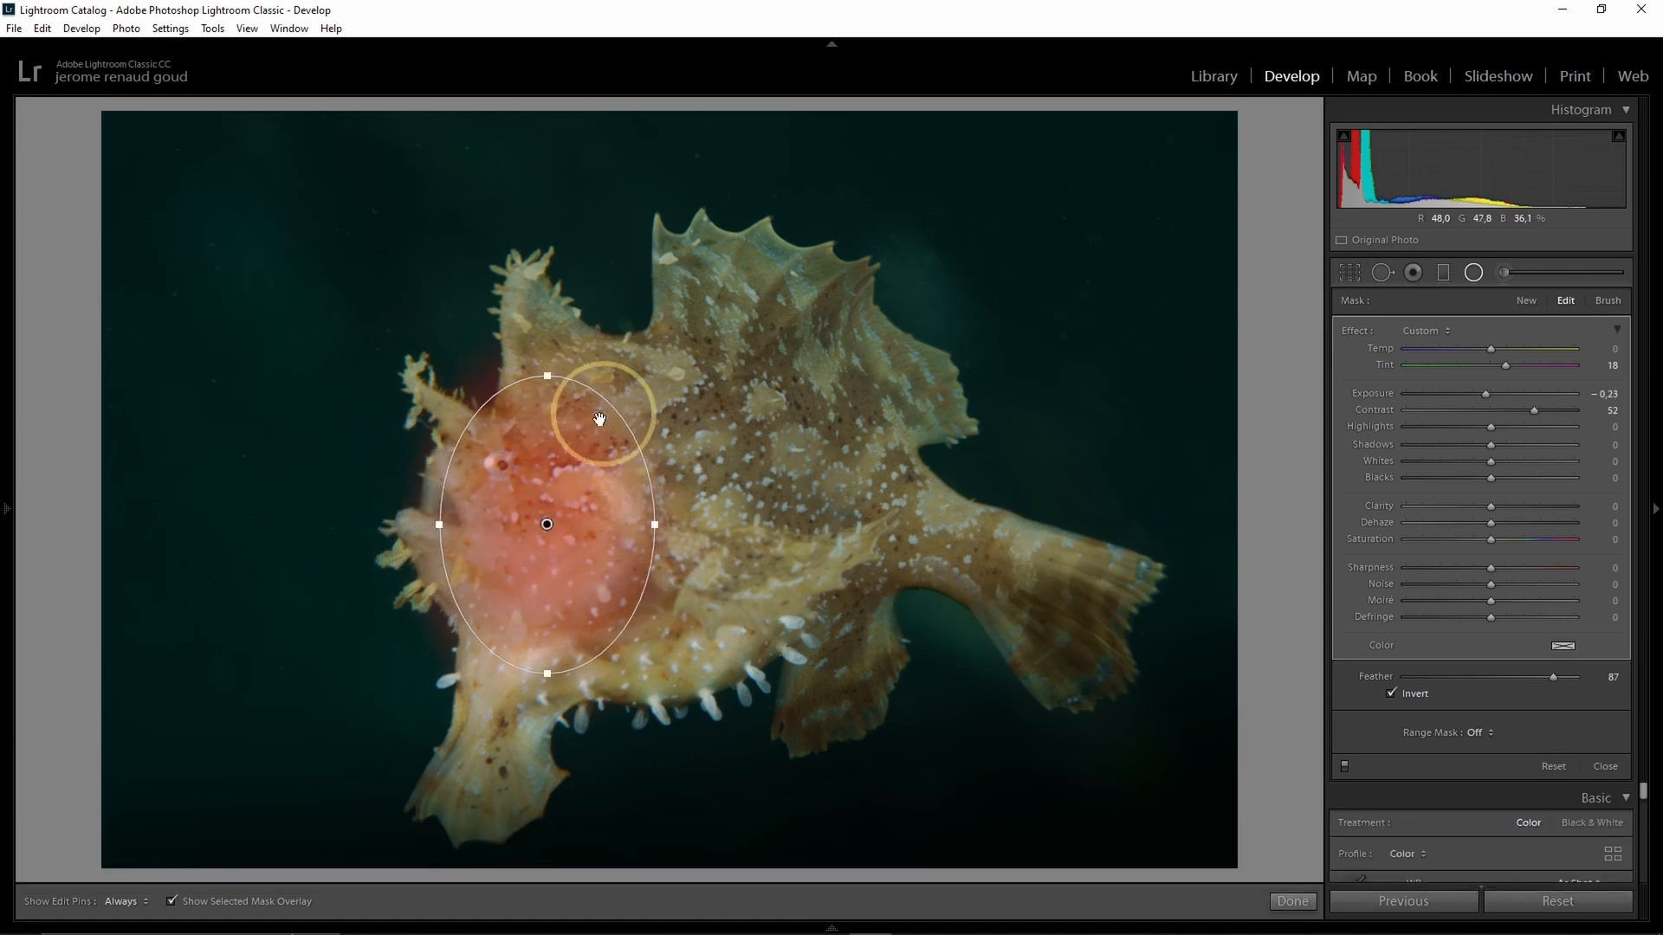
{"action": "key", "text": "o"}
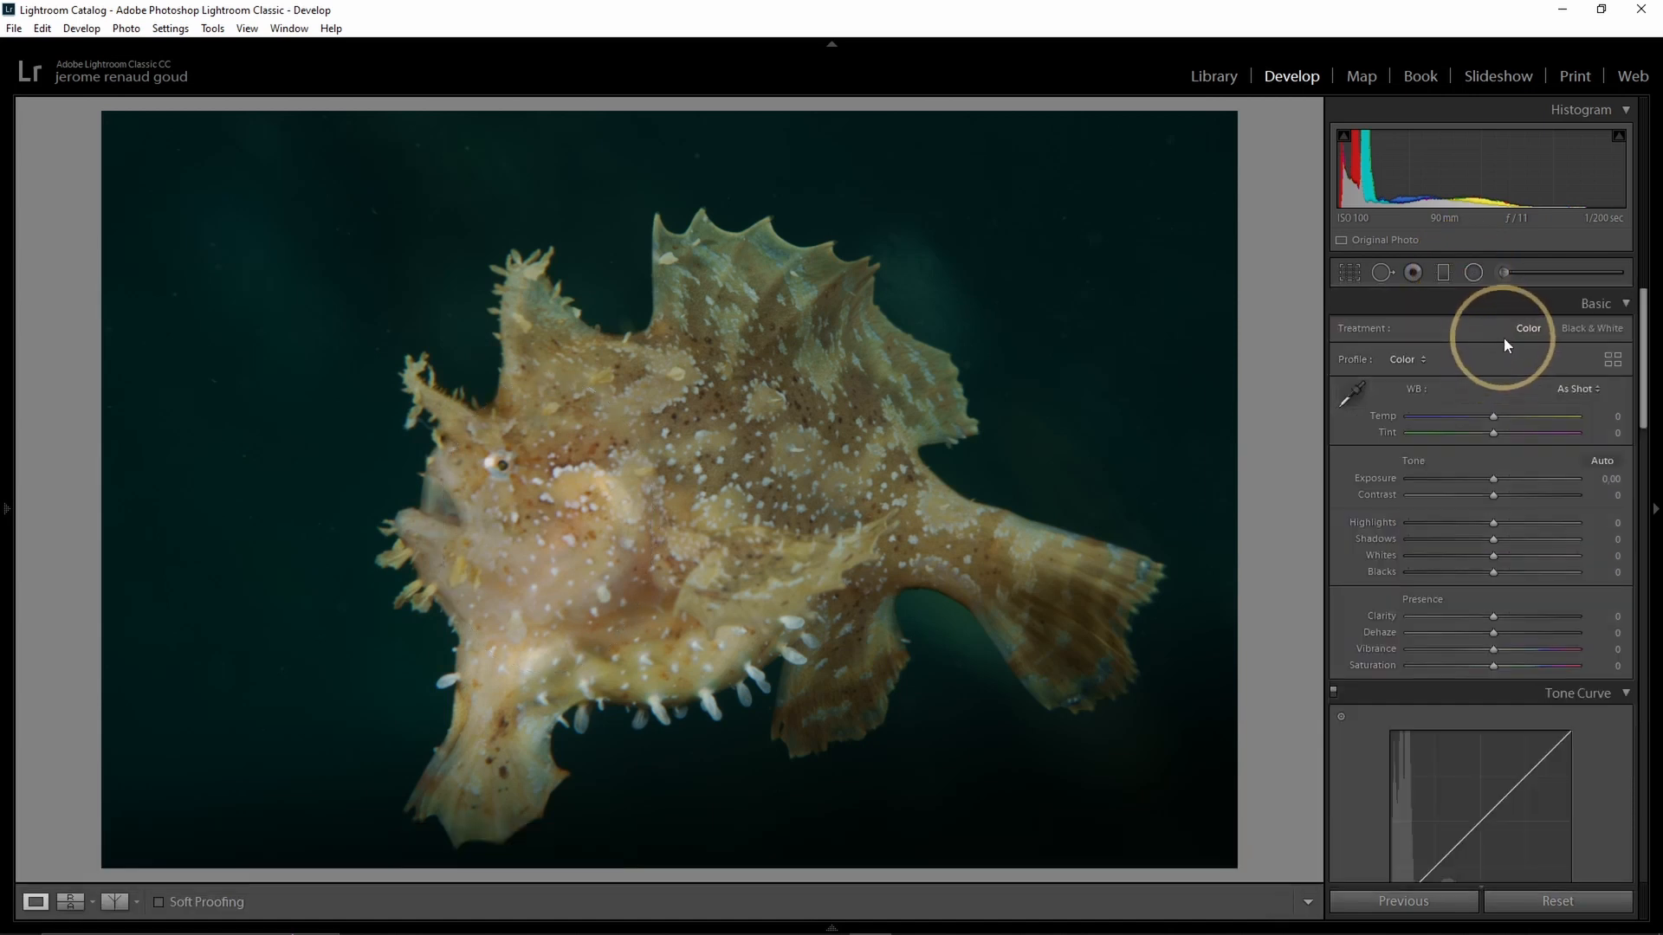
- Paint an Adjustment Brush mask over the fish's head and cheek with a size 21 brush, showing the mask overlay
{"action": "left_click", "coordinate": [1507, 273]}
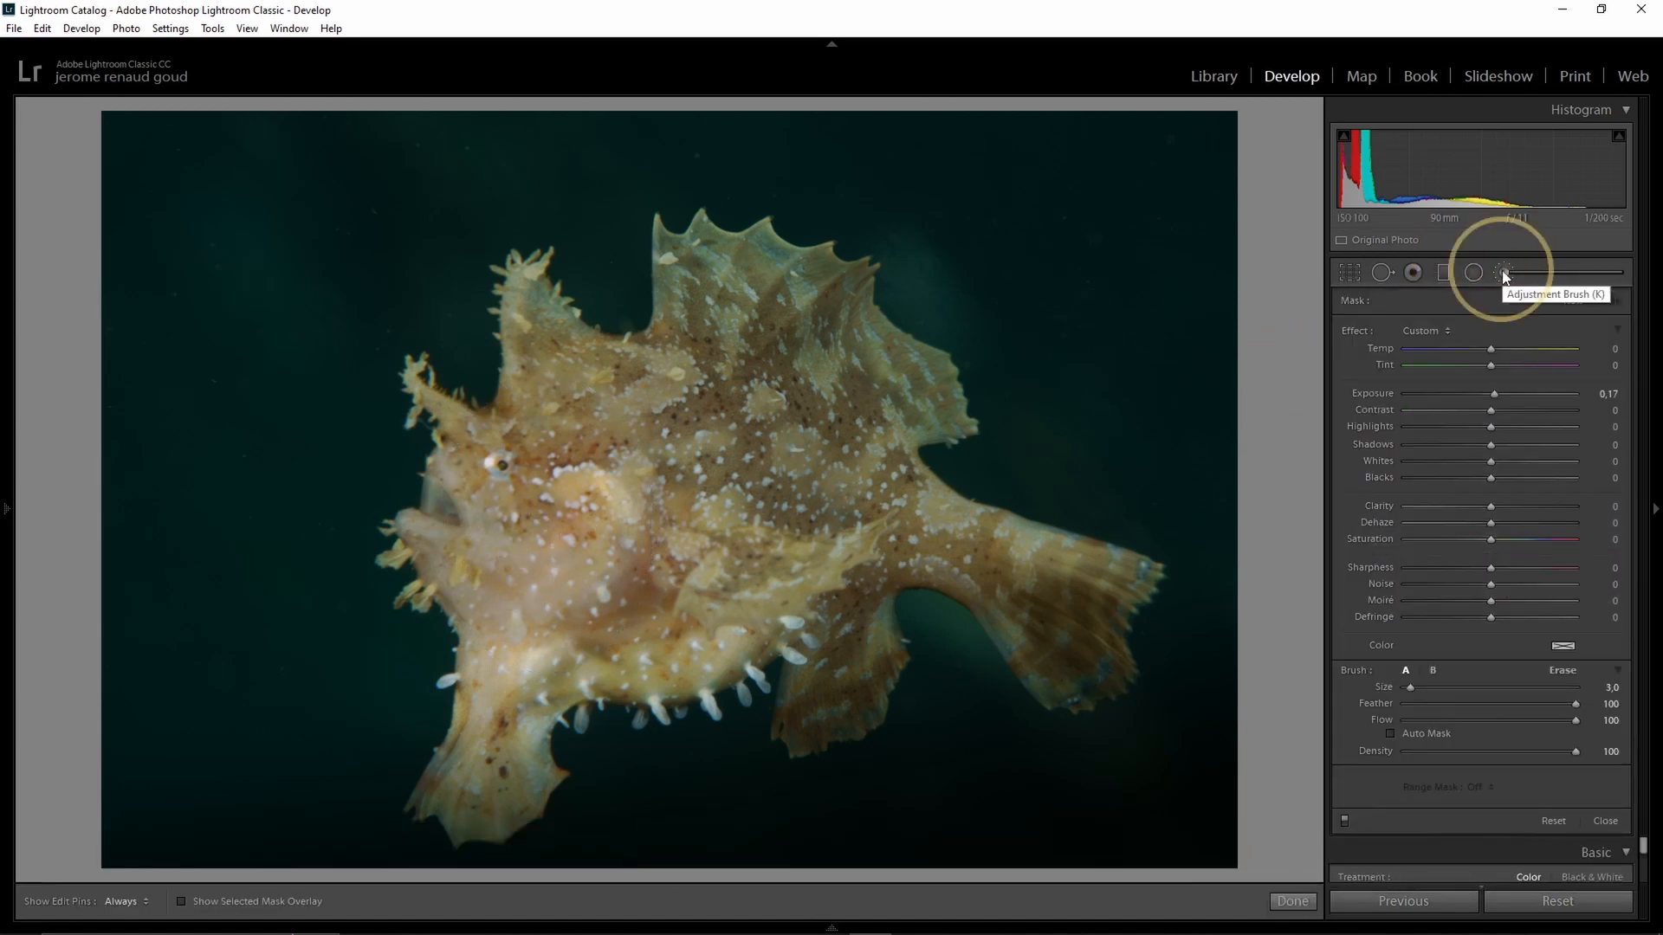
{"action": "key", "text": "k"}
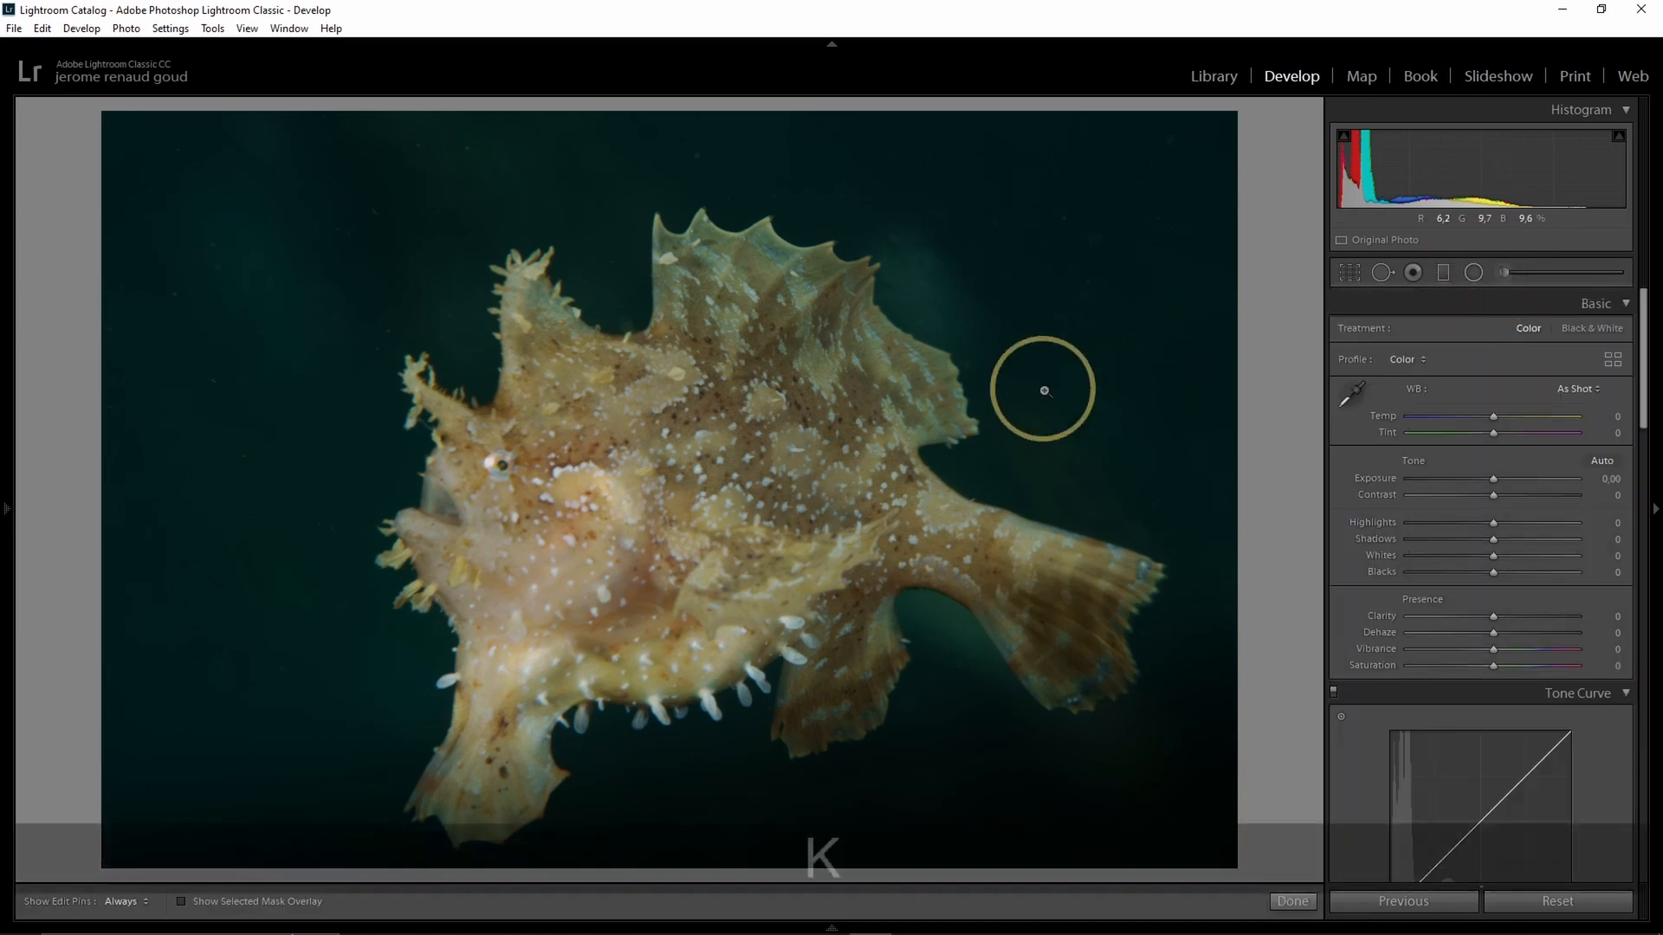
{"action": "mouse_move", "coordinate": [554, 507]}
{"action": "left_mouse_down"}
{"action": "mouse_move", "coordinate": [527, 591]}
{"action": "mouse_move", "coordinate": [589, 543]}
{"action": "mouse_move", "coordinate": [575, 500]}
{"action": "mouse_move", "coordinate": [504, 504]}
{"action": "mouse_move", "coordinate": [555, 504]}
{"action": "mouse_move", "coordinate": [560, 474]}
{"action": "mouse_move", "coordinate": [565, 524]}
{"action": "mouse_move", "coordinate": [614, 417]}
{"action": "mouse_move", "coordinate": [623, 557]}
{"action": "mouse_move", "coordinate": [554, 459]}
{"action": "mouse_move", "coordinate": [562, 423]}
{"action": "mouse_move", "coordinate": [499, 552]}
{"action": "mouse_move", "coordinate": [542, 647]}
{"action": "mouse_move", "coordinate": [604, 582]}
{"action": "left_mouse_up"}
{"action": "key", "text": "o"}
{"action": "scroll", "coordinate": [560, 475], "scroll_direction": "up", "scroll_amount": 6}
{"action": "mouse_move", "coordinate": [691, 490]}
{"action": "left_mouse_down"}
{"action": "mouse_move", "coordinate": [691, 599]}
{"action": "mouse_move", "coordinate": [651, 512]}
{"action": "mouse_move", "coordinate": [473, 527]}
{"action": "left_mouse_up"}
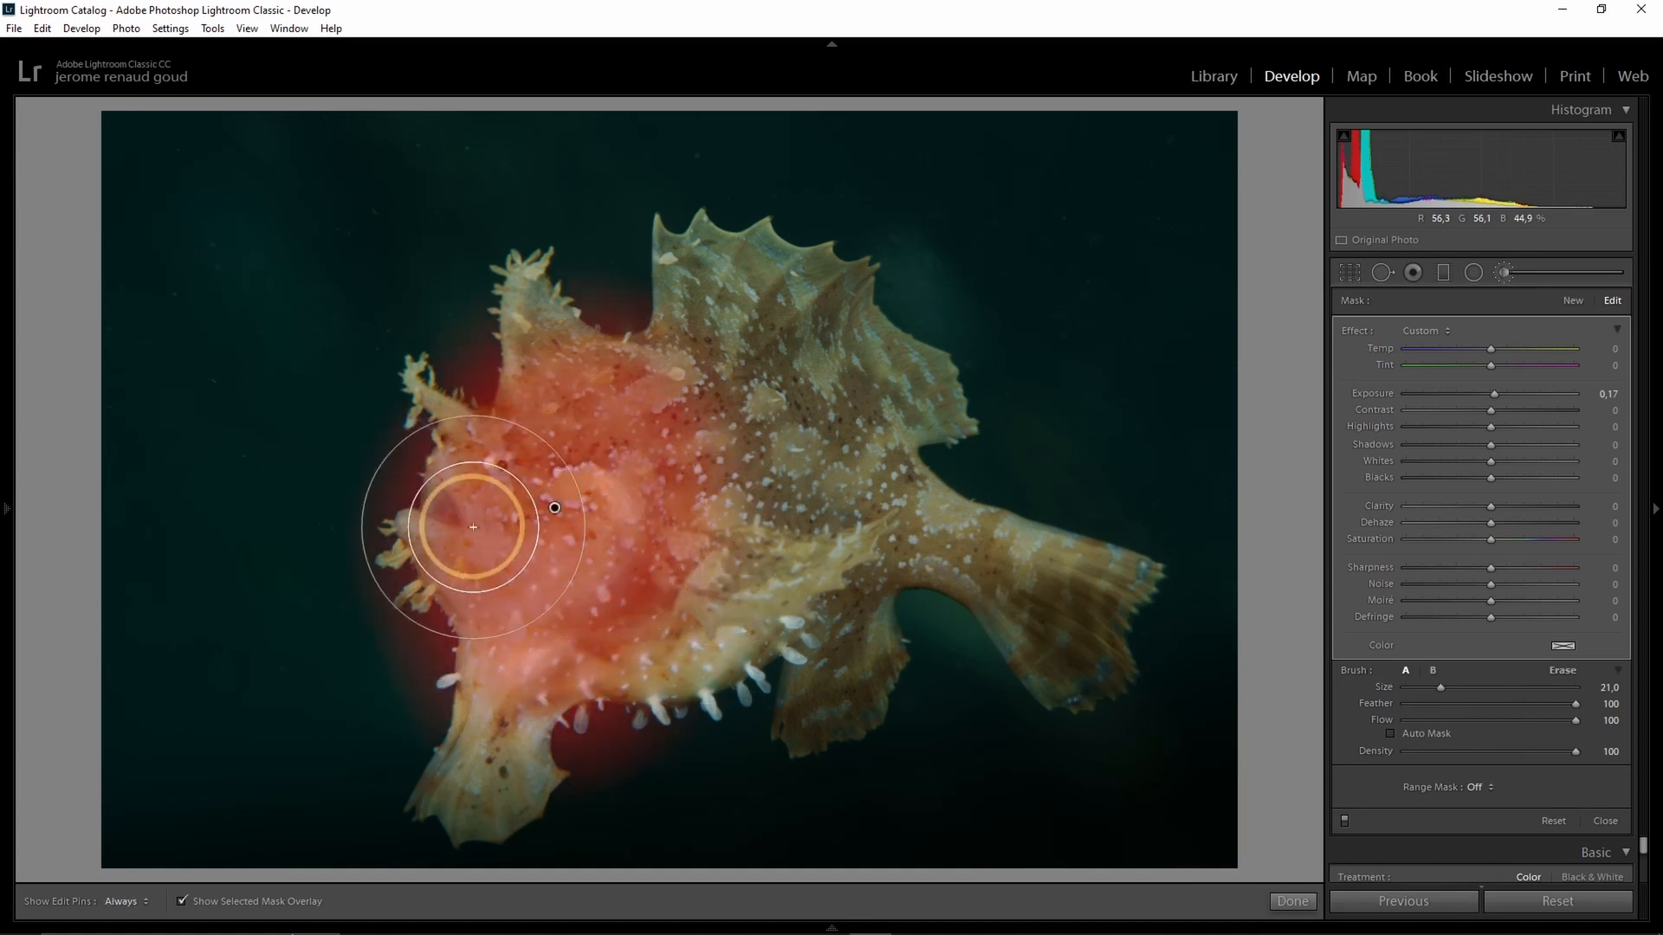
- Erase the brush mask where it spills onto the dark water around the fish's head and belly
{"action": "key", "text": "alt"}
{"action": "key", "text": "alt"}
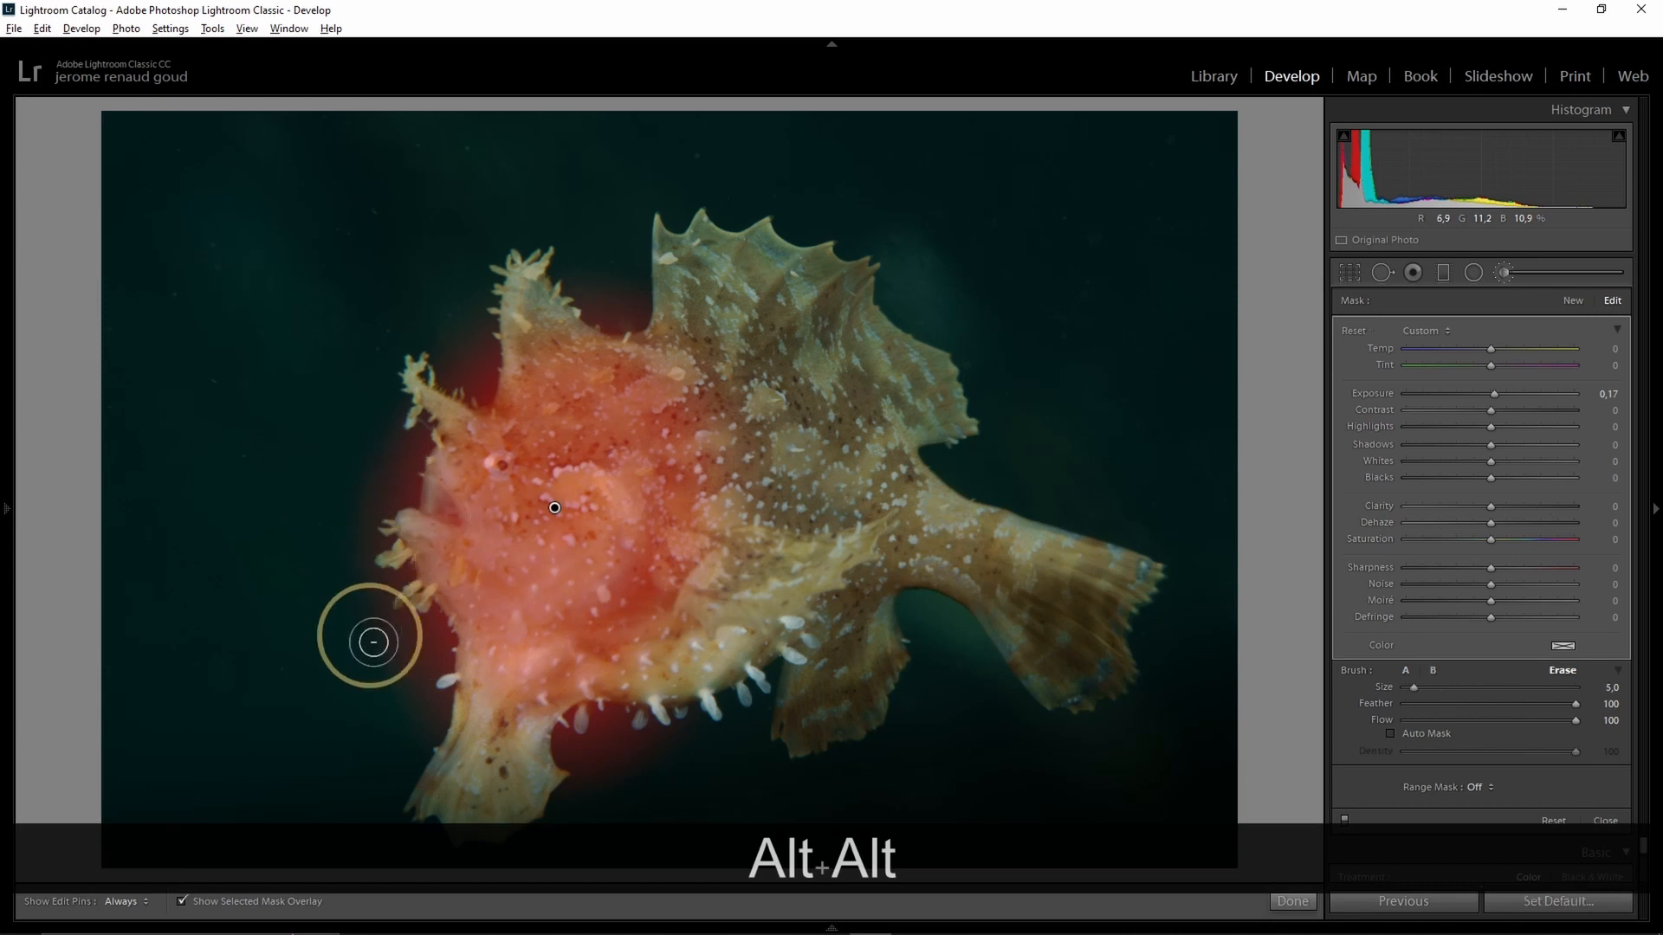
{"action": "mouse_move", "coordinate": [412, 645]}
{"action": "left_mouse_down"}
{"action": "mouse_move", "coordinate": [440, 699]}
{"action": "mouse_move", "coordinate": [440, 753]}
{"action": "mouse_move", "coordinate": [430, 634]}
{"action": "mouse_move", "coordinate": [398, 571]}
{"action": "mouse_move", "coordinate": [417, 684]}
{"action": "mouse_move", "coordinate": [395, 675]}
{"action": "mouse_move", "coordinate": [367, 506]}
{"action": "mouse_move", "coordinate": [350, 552]}
{"action": "mouse_move", "coordinate": [417, 386]}
{"action": "mouse_move", "coordinate": [405, 457]}
{"action": "mouse_move", "coordinate": [474, 360]}
{"action": "mouse_move", "coordinate": [469, 392]}
{"action": "mouse_move", "coordinate": [518, 364]}
{"action": "mouse_move", "coordinate": [494, 377]}
{"action": "mouse_move", "coordinate": [484, 330]}
{"action": "mouse_move", "coordinate": [462, 344]}
{"action": "mouse_move", "coordinate": [494, 316]}
{"action": "mouse_move", "coordinate": [661, 328]}
{"action": "mouse_move", "coordinate": [732, 405]}
{"action": "mouse_move", "coordinate": [755, 513]}
{"action": "mouse_move", "coordinate": [734, 619]}
{"action": "mouse_move", "coordinate": [618, 698]}
{"action": "mouse_move", "coordinate": [679, 710]}
{"action": "mouse_move", "coordinate": [596, 749]}
{"action": "mouse_move", "coordinate": [696, 718]}
{"action": "mouse_move", "coordinate": [615, 720]}
{"action": "mouse_move", "coordinate": [728, 716]}
{"action": "left_mouse_up"}
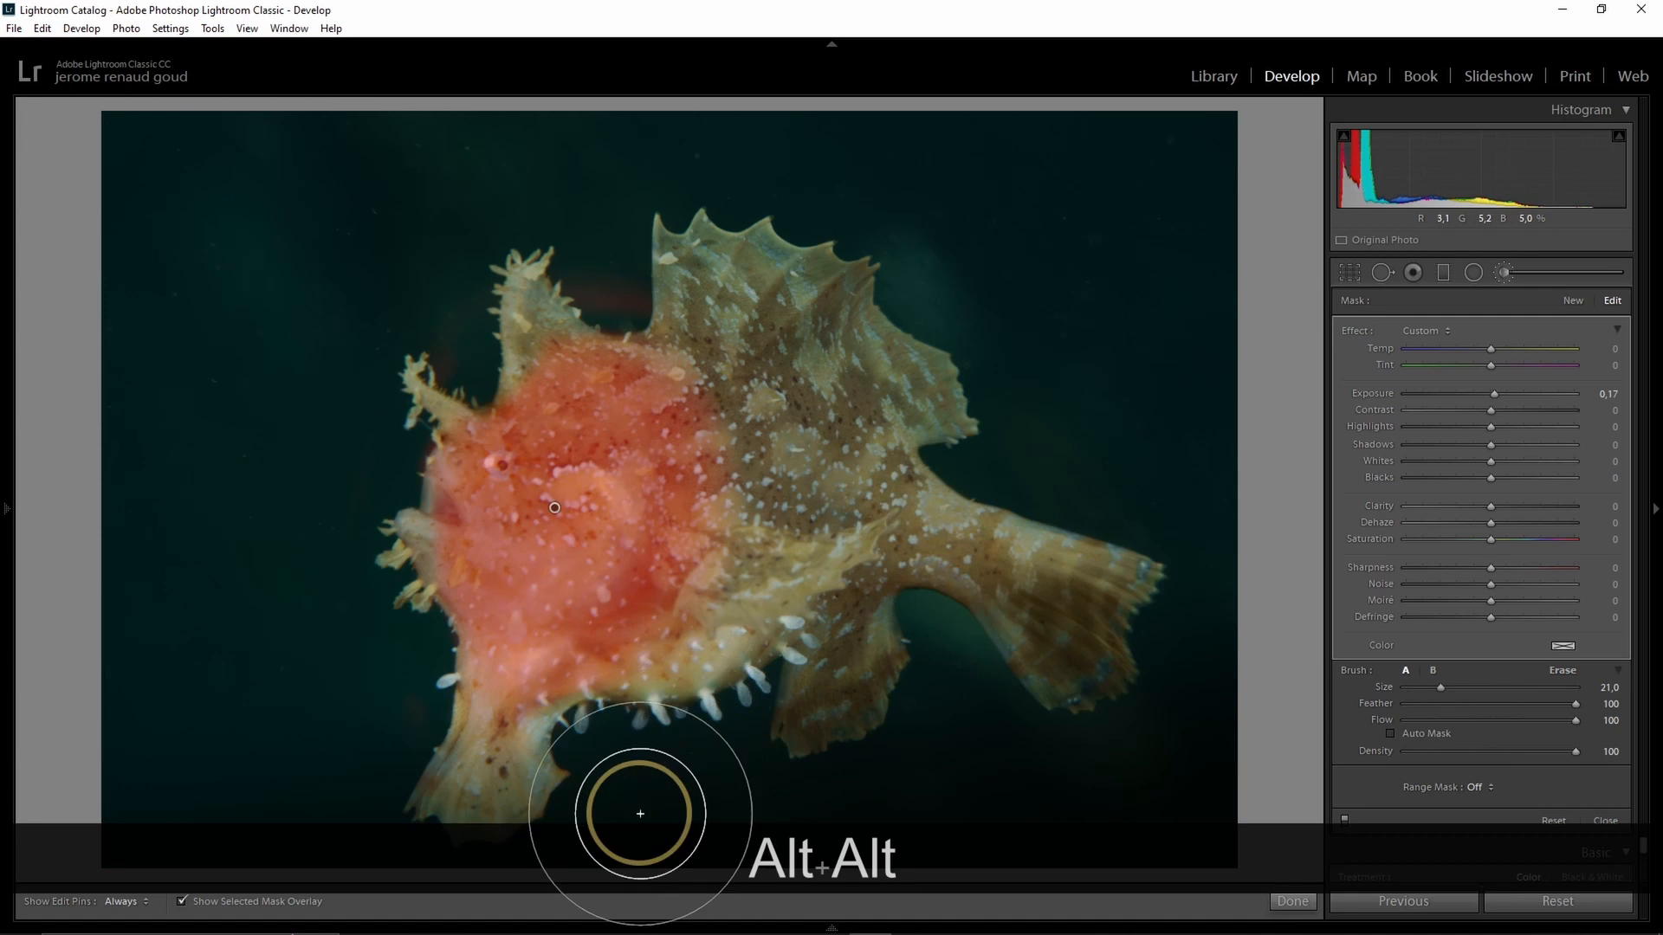
{"action": "mouse_move", "coordinate": [443, 307]}
{"action": "left_mouse_down"}
{"action": "mouse_move", "coordinate": [429, 383]}
{"action": "mouse_move", "coordinate": [634, 243]}
{"action": "mouse_move", "coordinate": [372, 705]}
{"action": "left_mouse_up"}
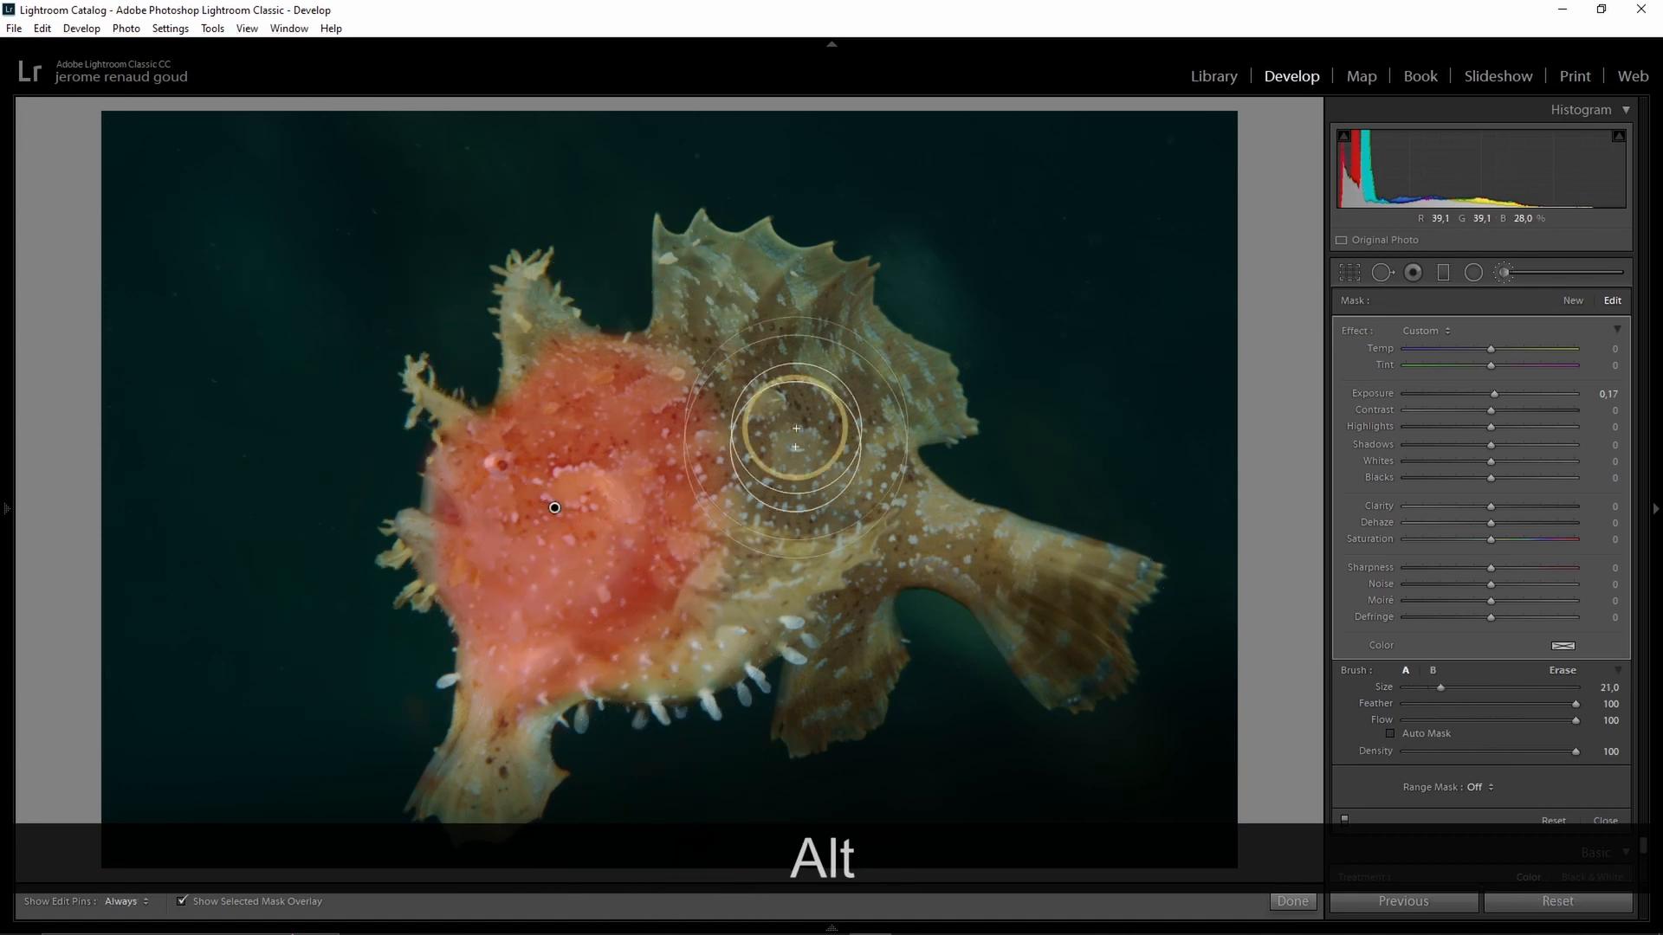
- Hide the mask overlay, set the brush adjustment's Contrast to 100 and Saturation to 17, and close the Adjustment Brush
{"action": "key", "text": "o"}
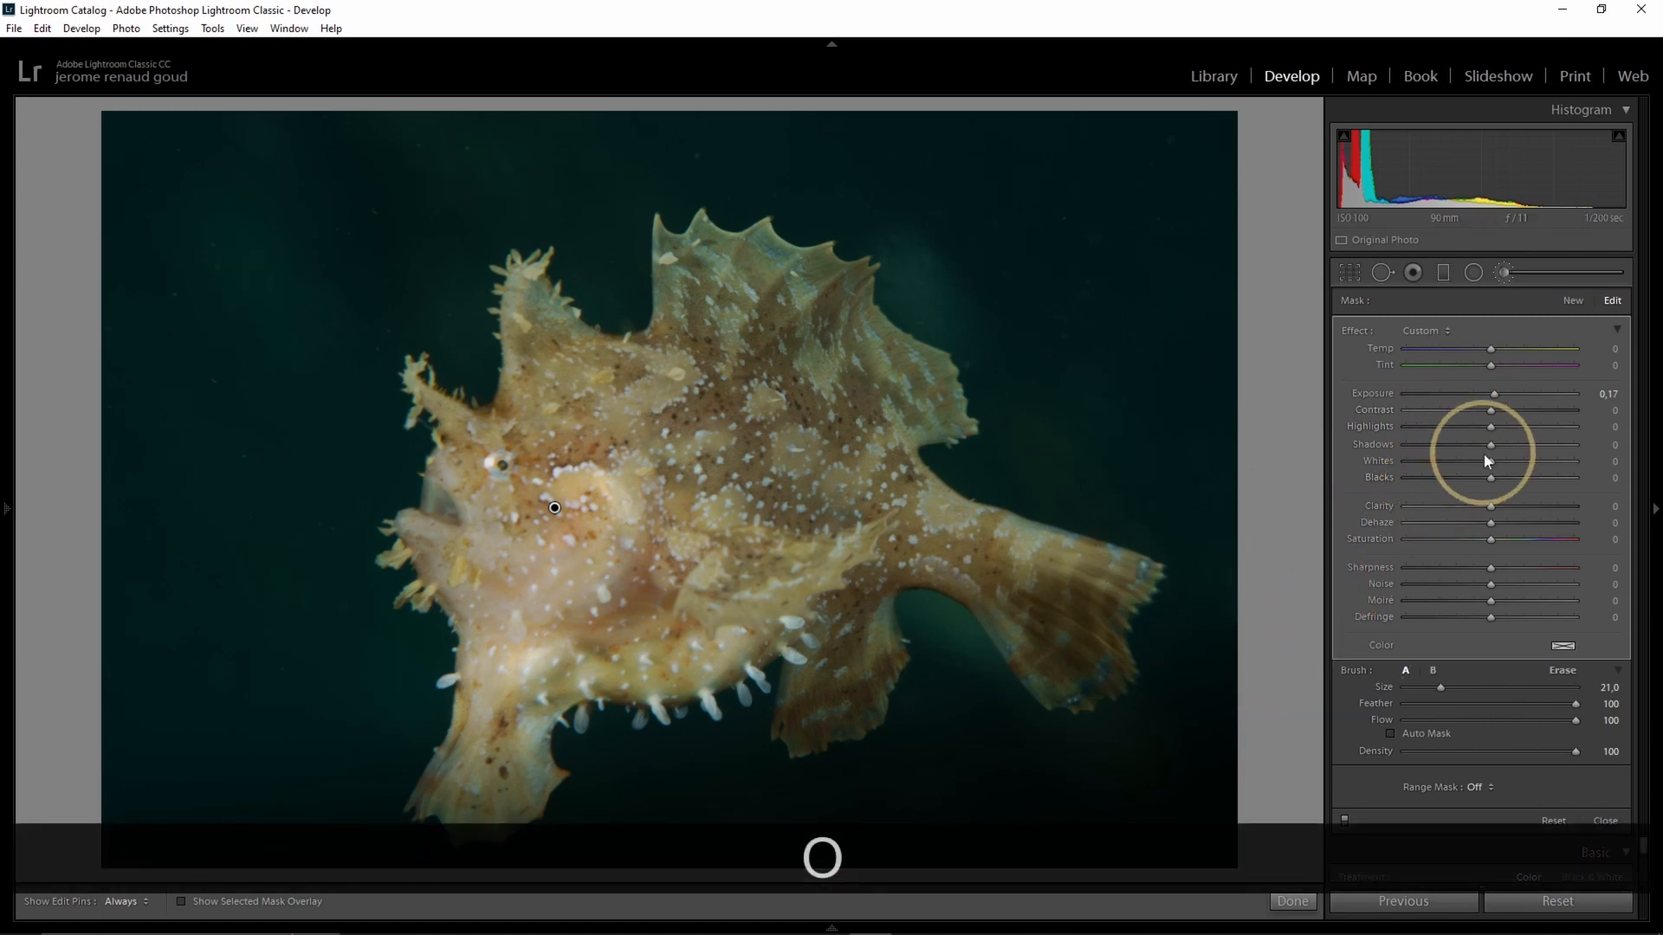
{"action": "left_click_drag", "start_coordinate": [1493, 412], "coordinate": [1580, 413]}
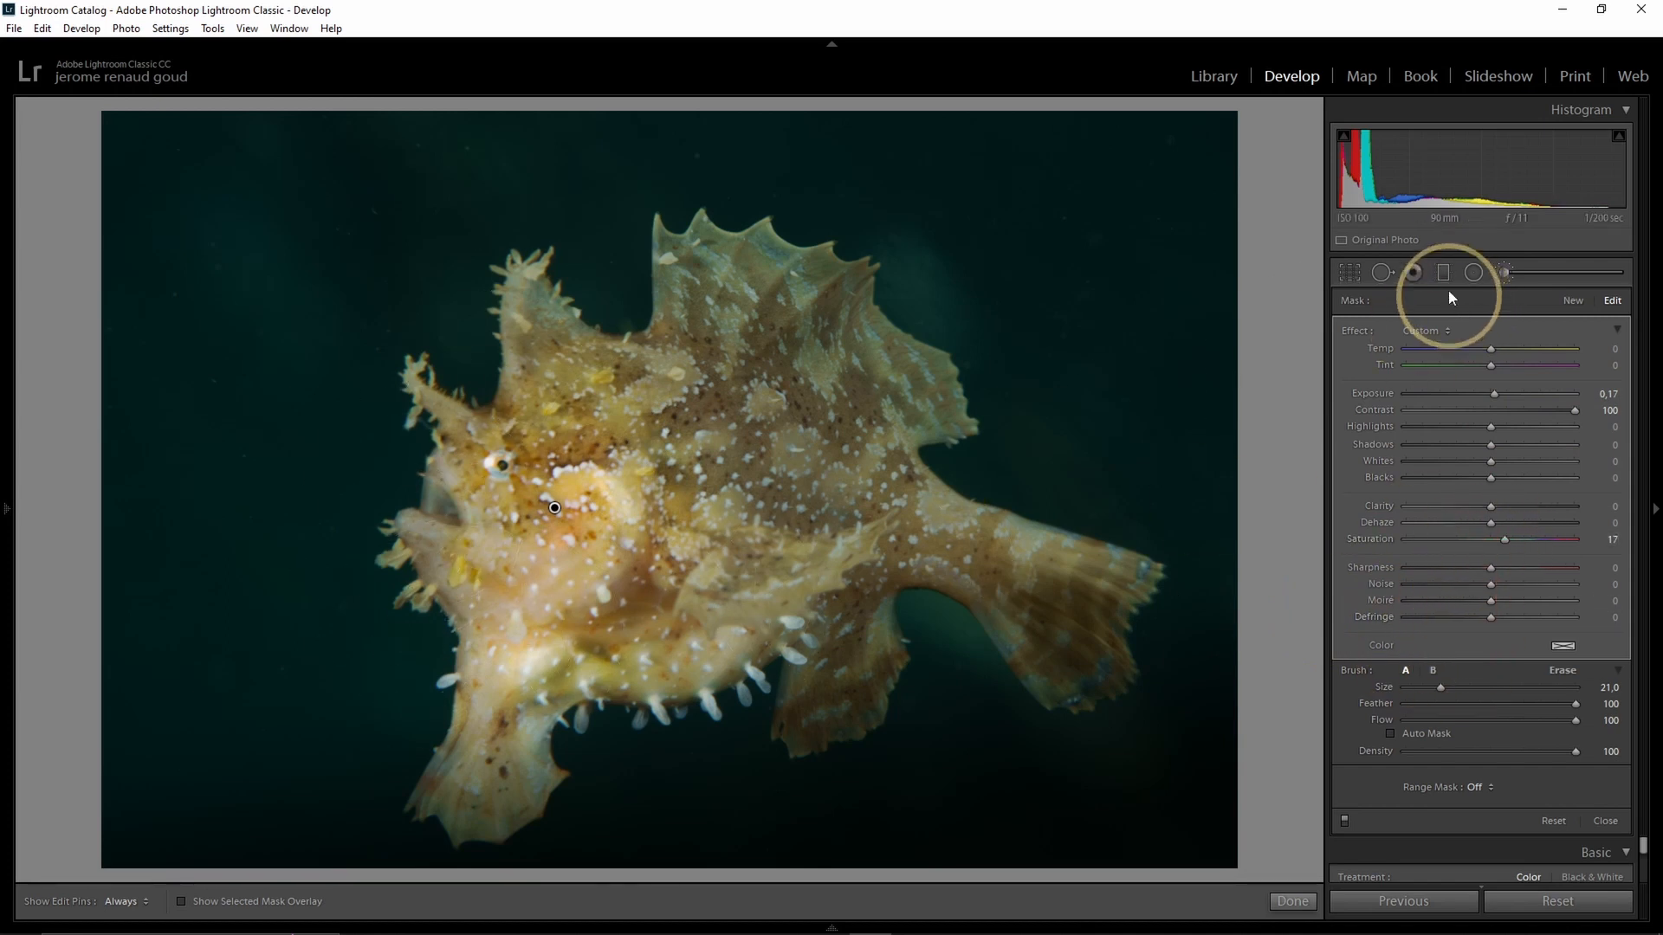
{"action": "left_click", "coordinate": [1506, 274]}
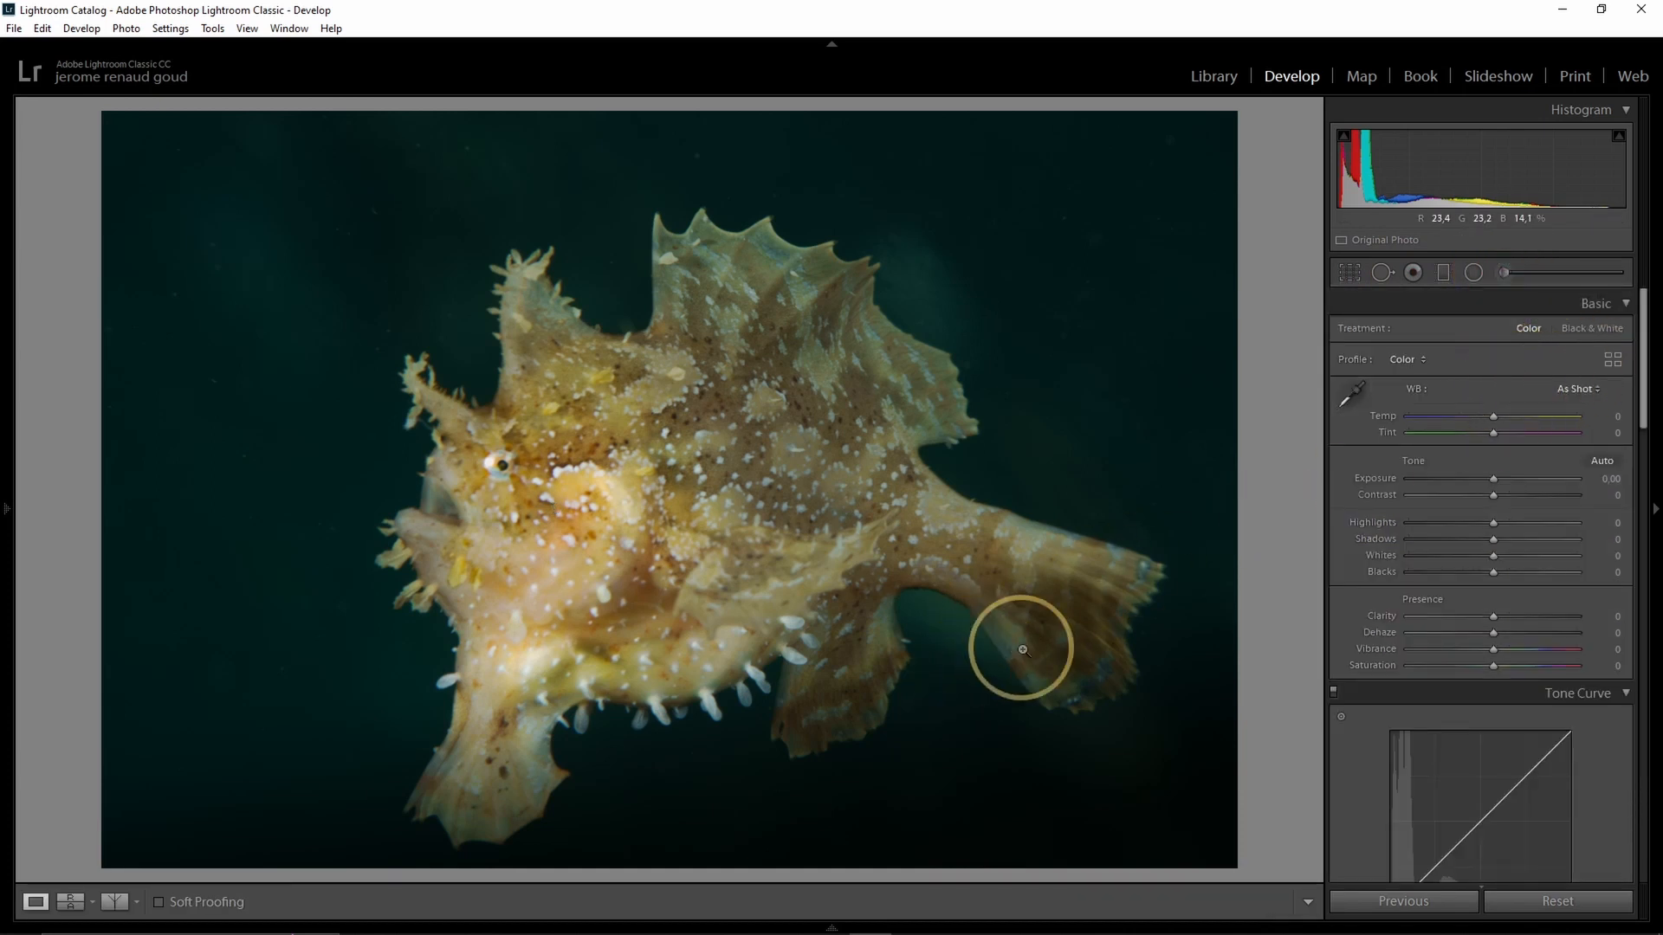
- Compare the photo before and after the local adjustments in the split and stacked views, and return to the single view
{"action": "key", "text": "y"}
{"action": "key", "text": "y"}
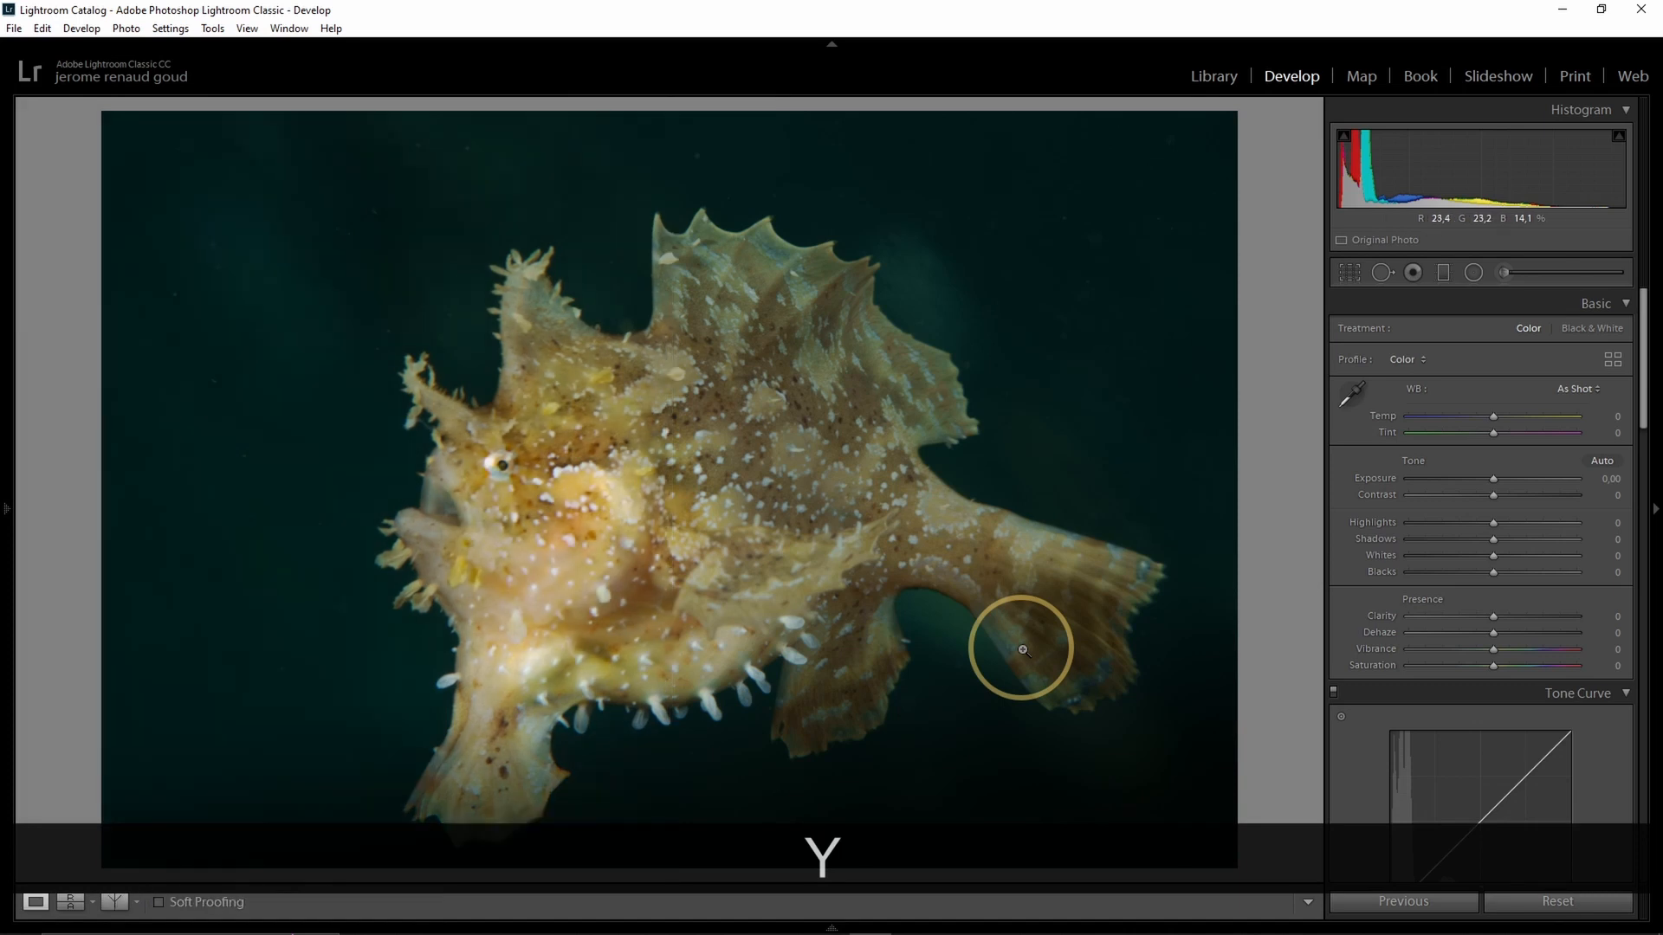
{"action": "left_click", "coordinate": [118, 910]}
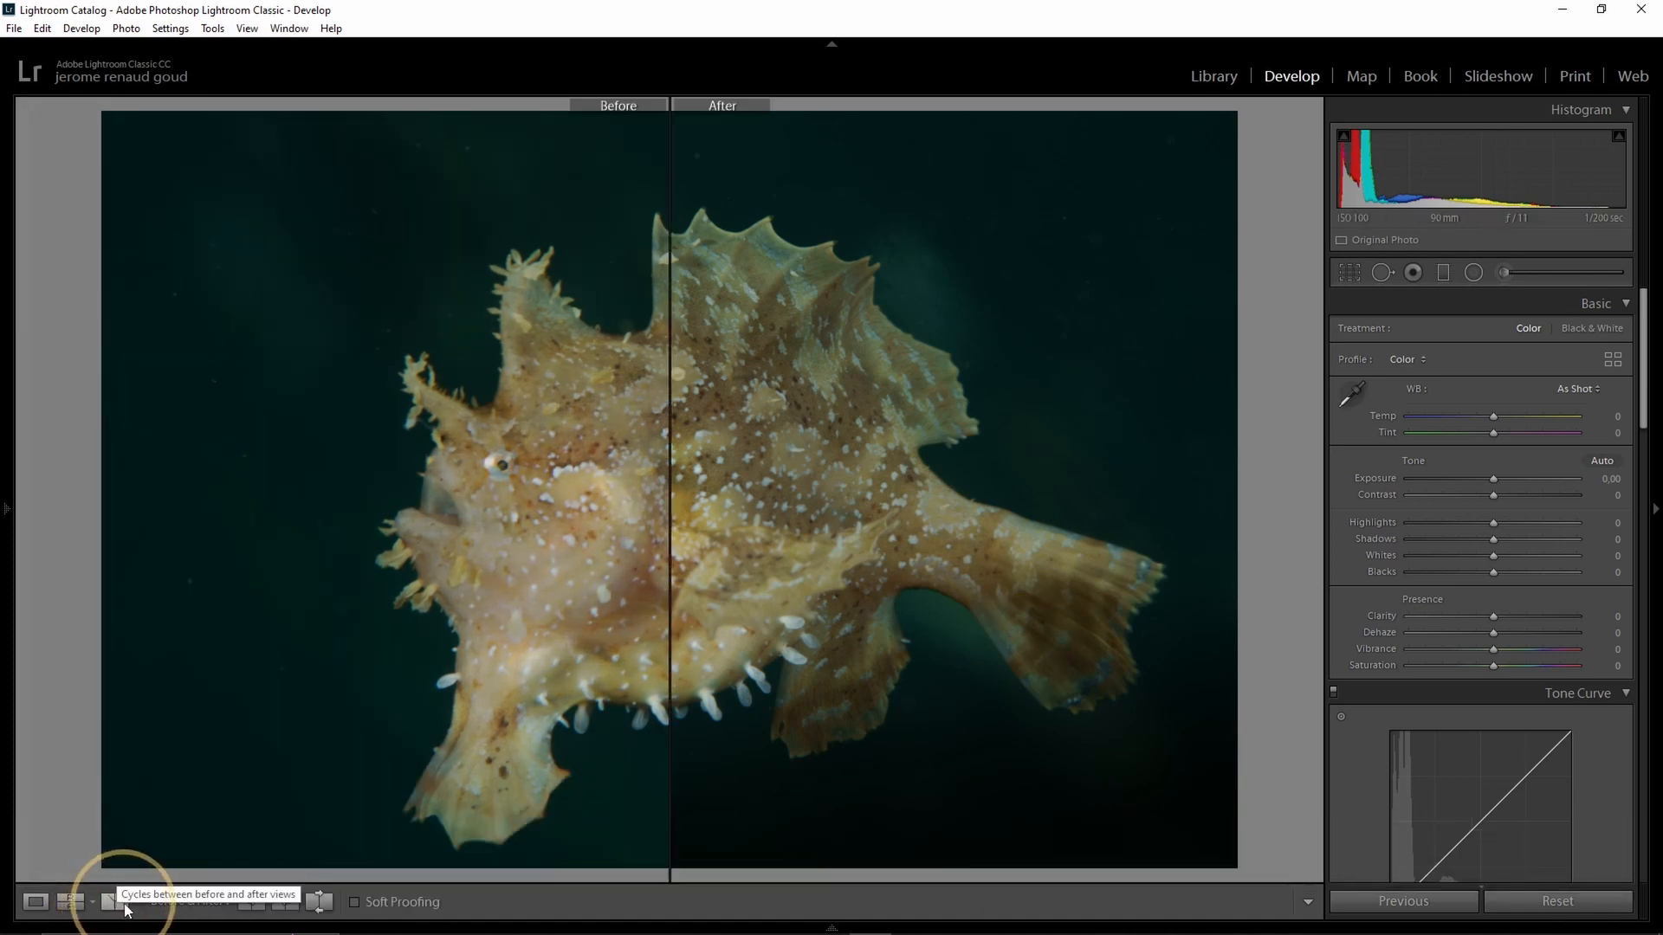
{"action": "left_click", "coordinate": [117, 905]}
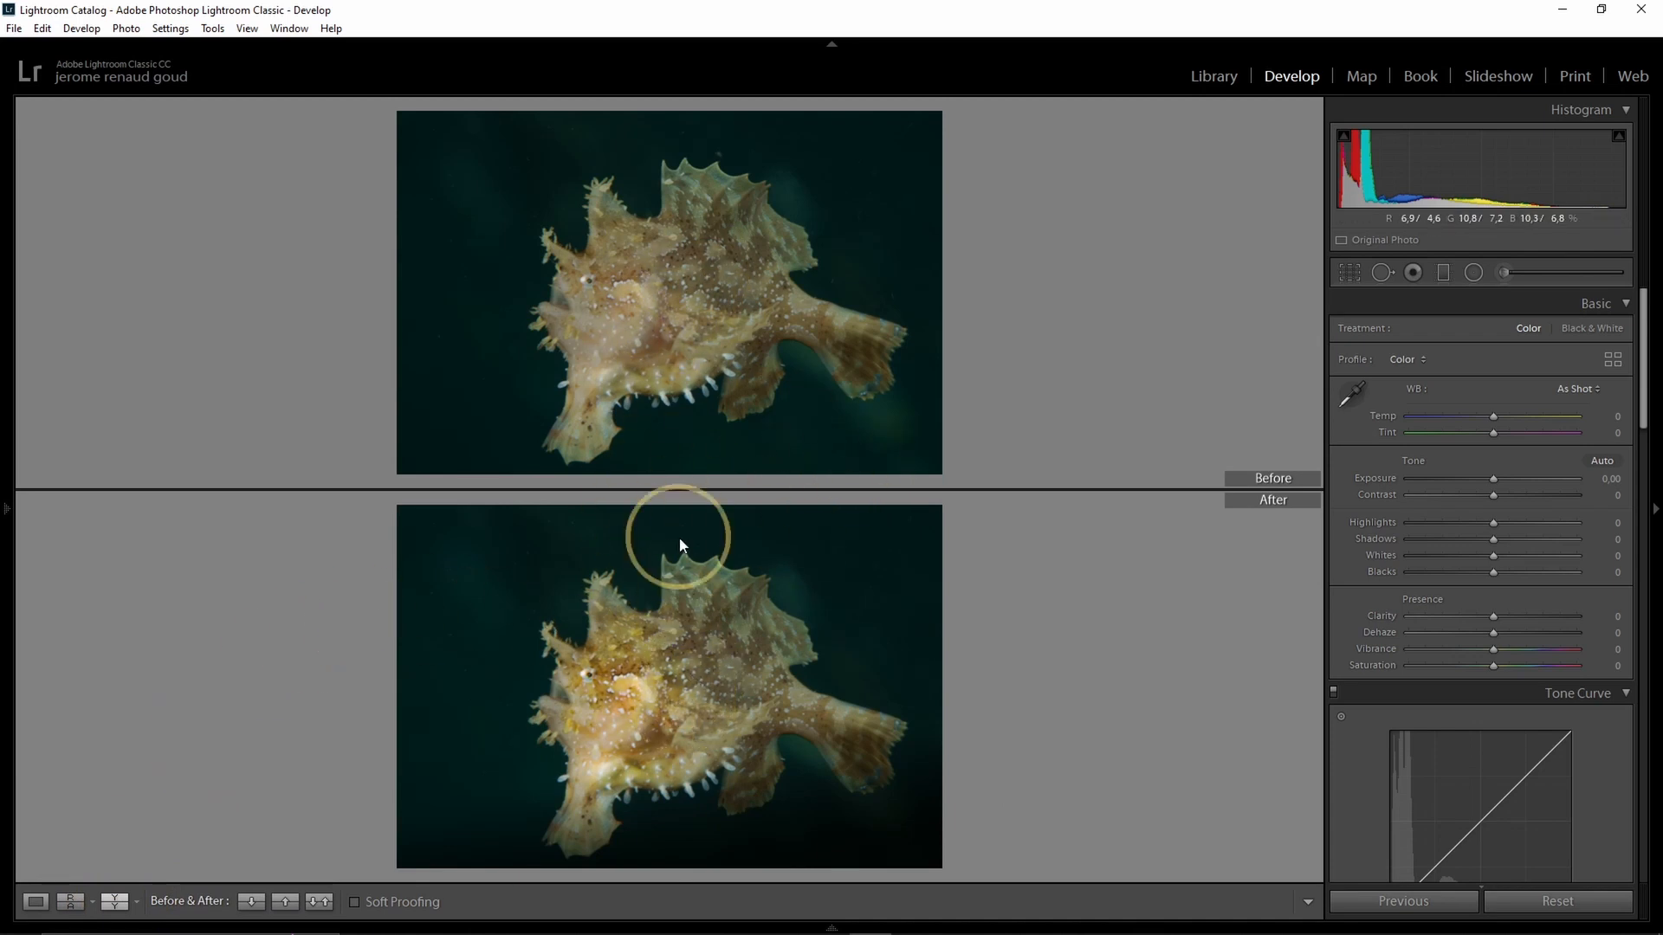
{"action": "key", "text": "y"}
{"action": "key", "text": "y"}
{"action": "key", "text": "y"}
{"action": "key", "text": "y"}
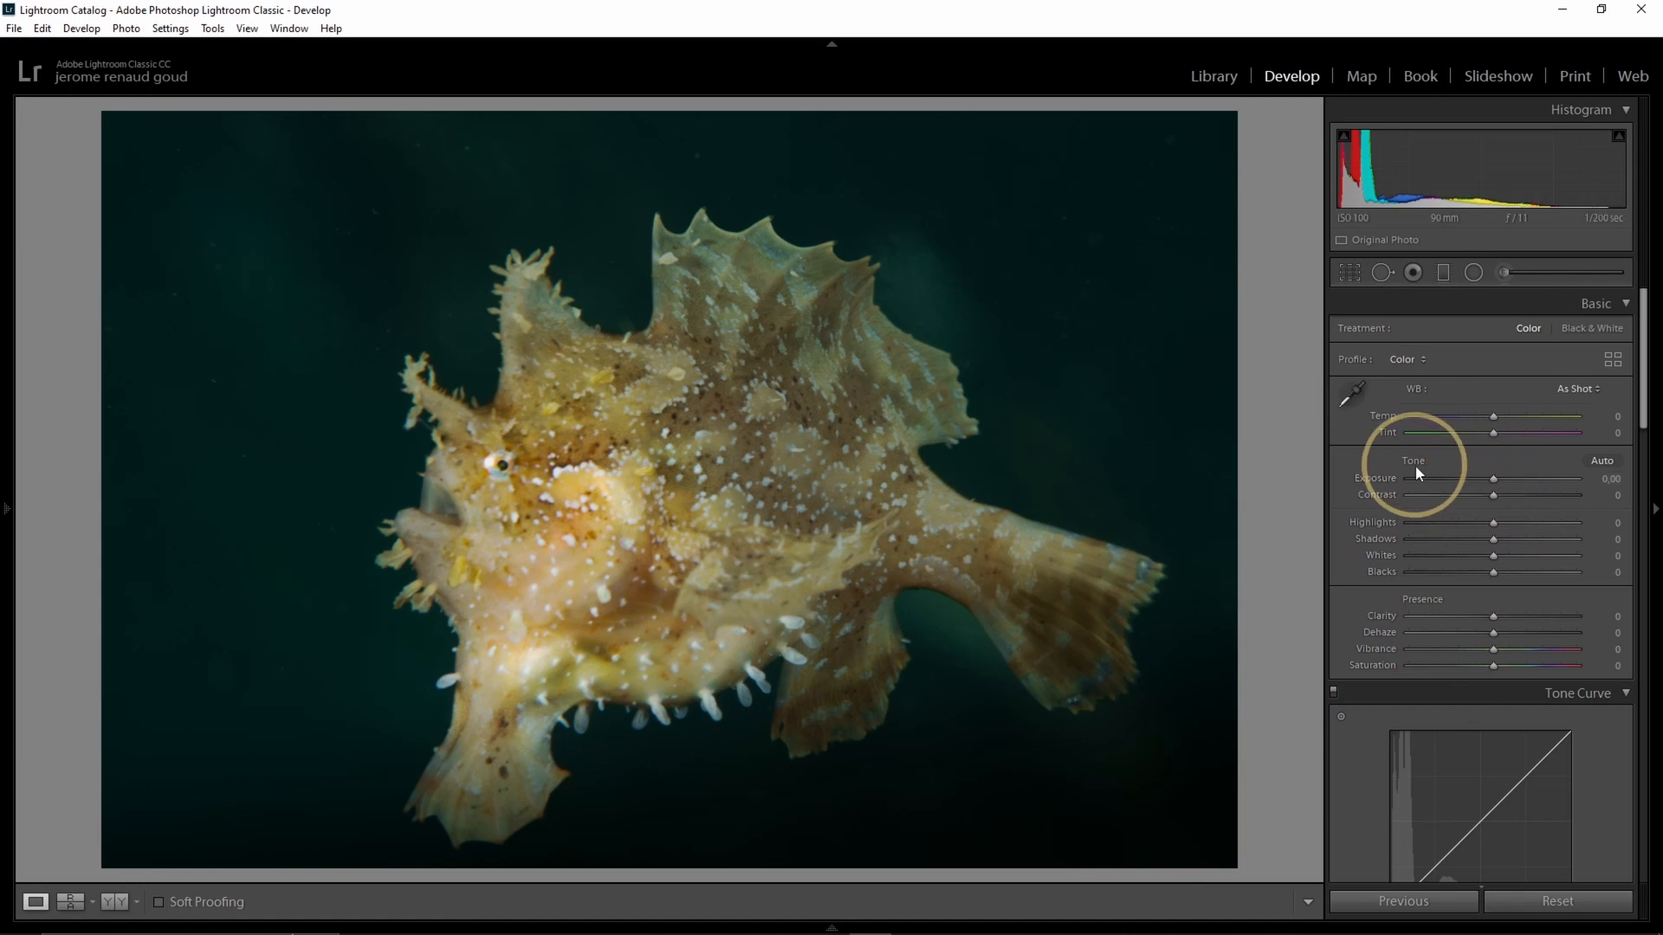
- Try sampling the dark water below the fish as the white balance reference, and undo it
{"action": "left_click", "coordinate": [1349, 394]}
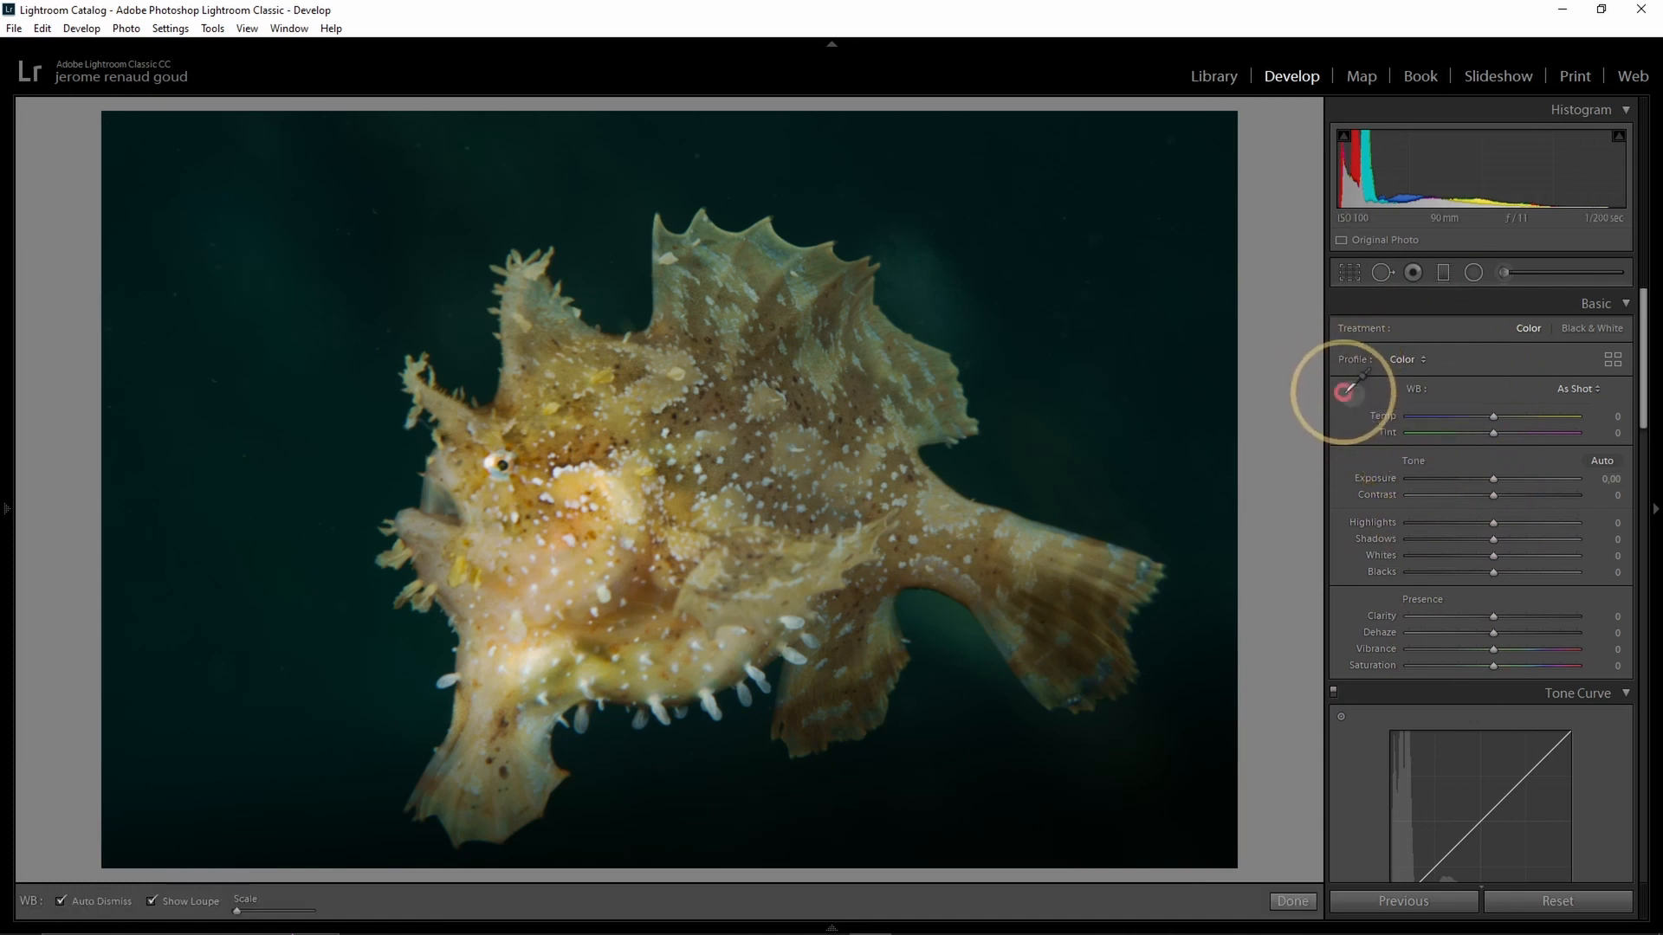
{"action": "left_click", "coordinate": [966, 779]}
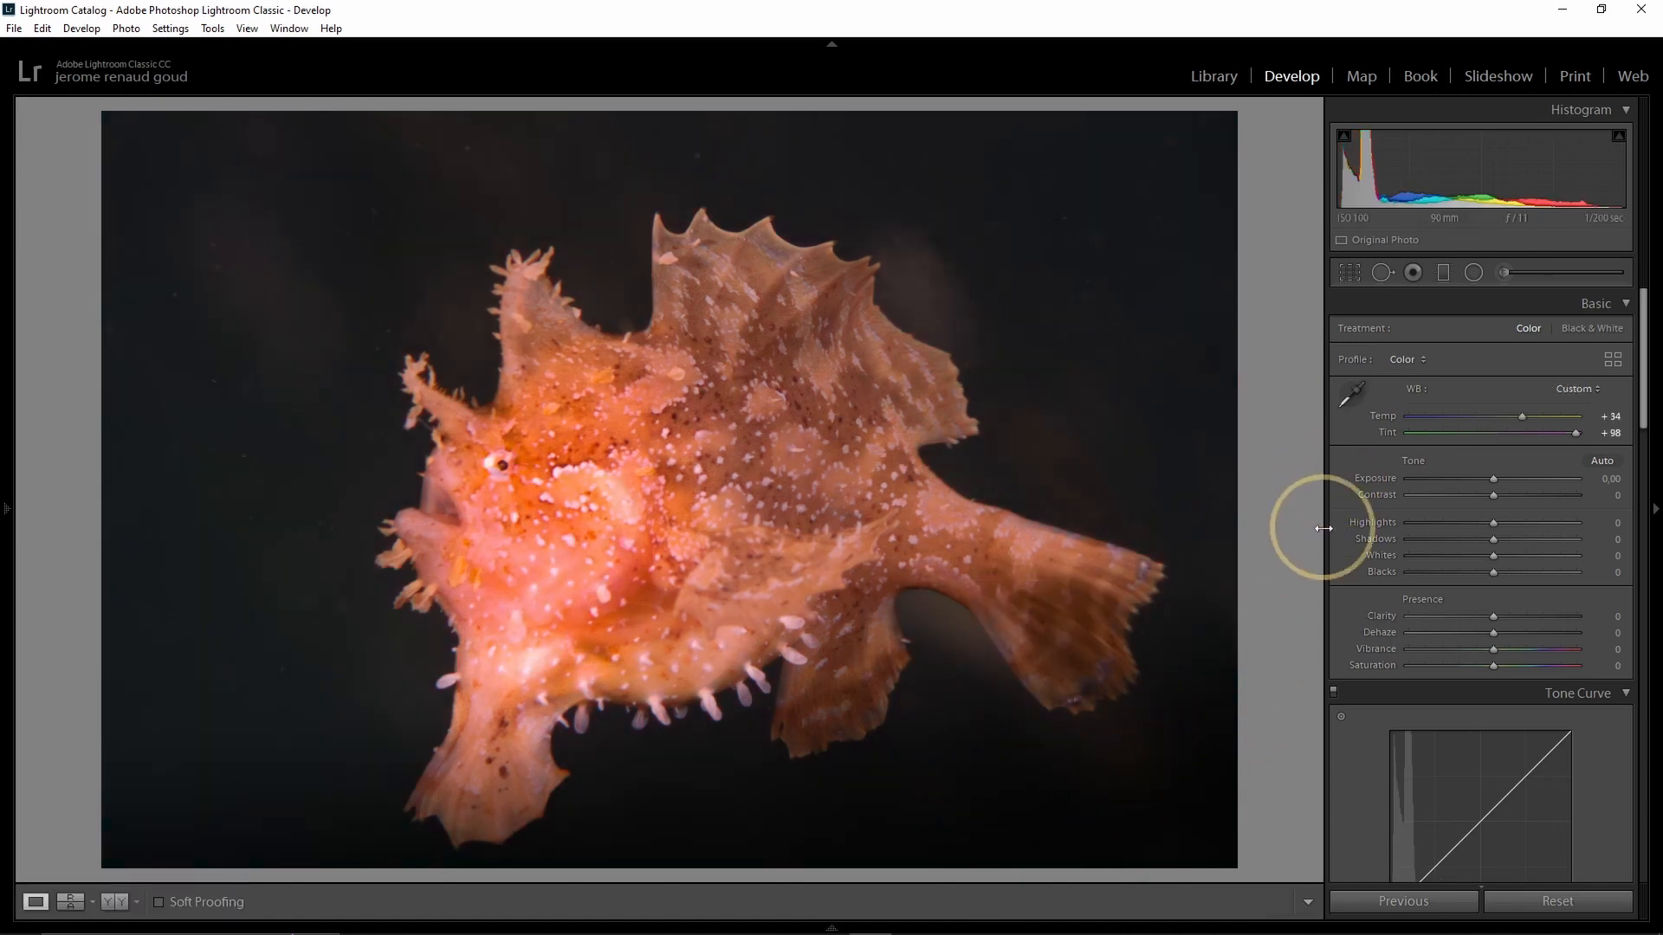
{"action": "key", "text": "ctrl+z"}
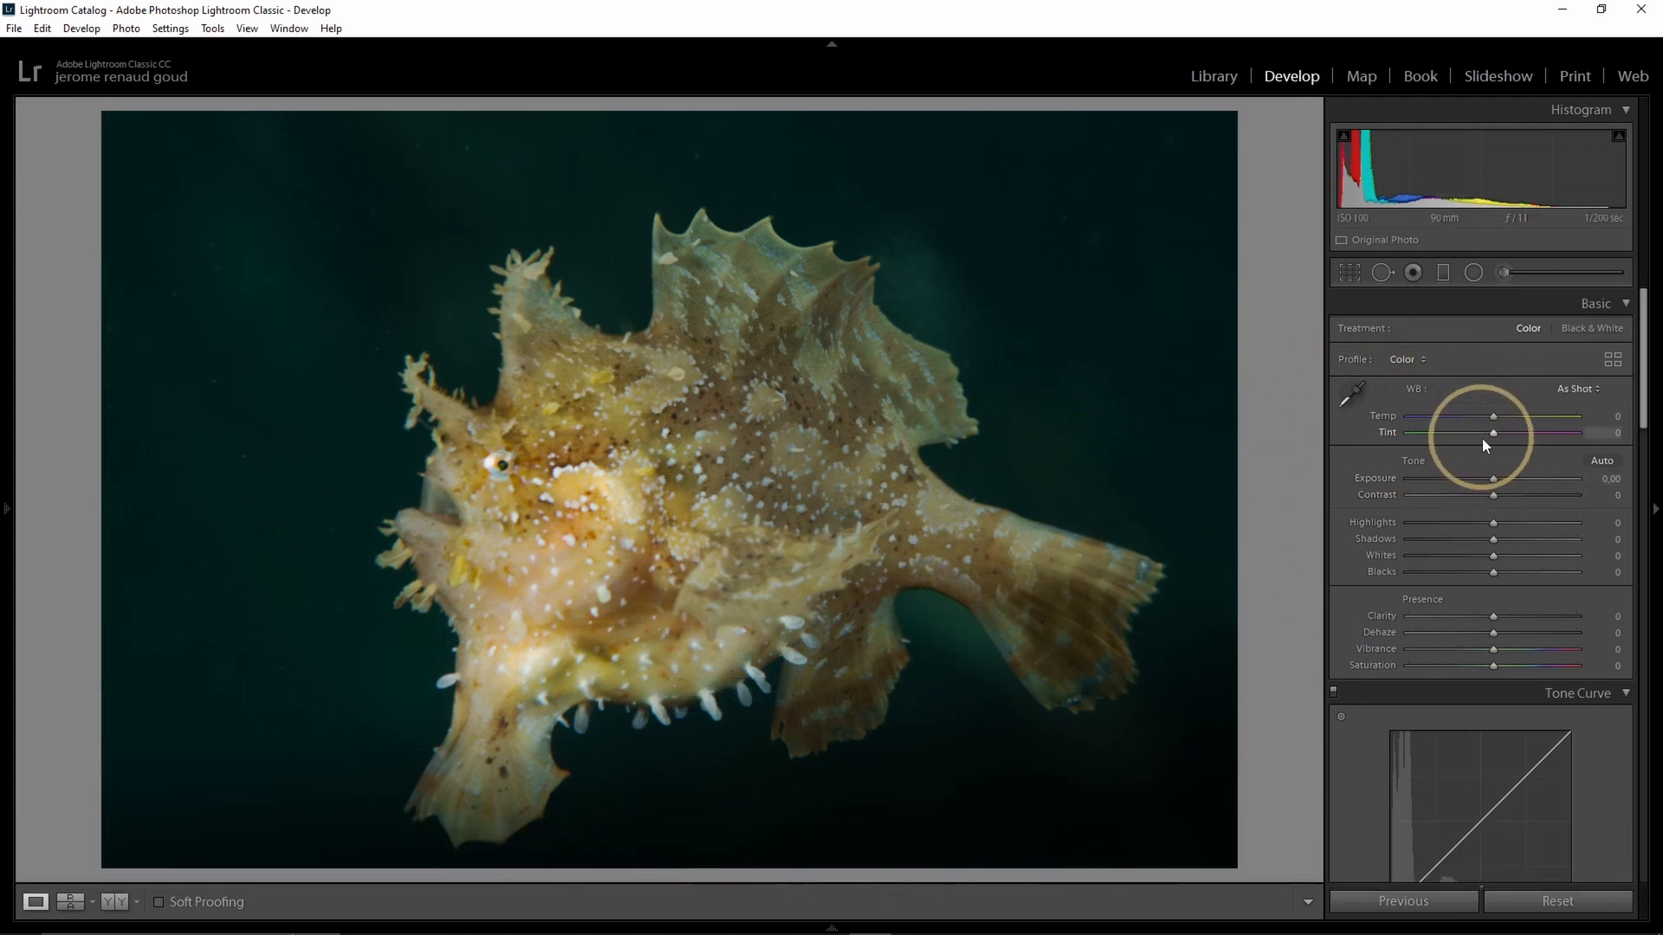
- Set the white balance to Tint +10 and Temp -9, and set Blacks to -2 while checking shadow clipping
{"action": "left_click_drag", "start_coordinate": [1494, 435], "coordinate": [1510, 436]}
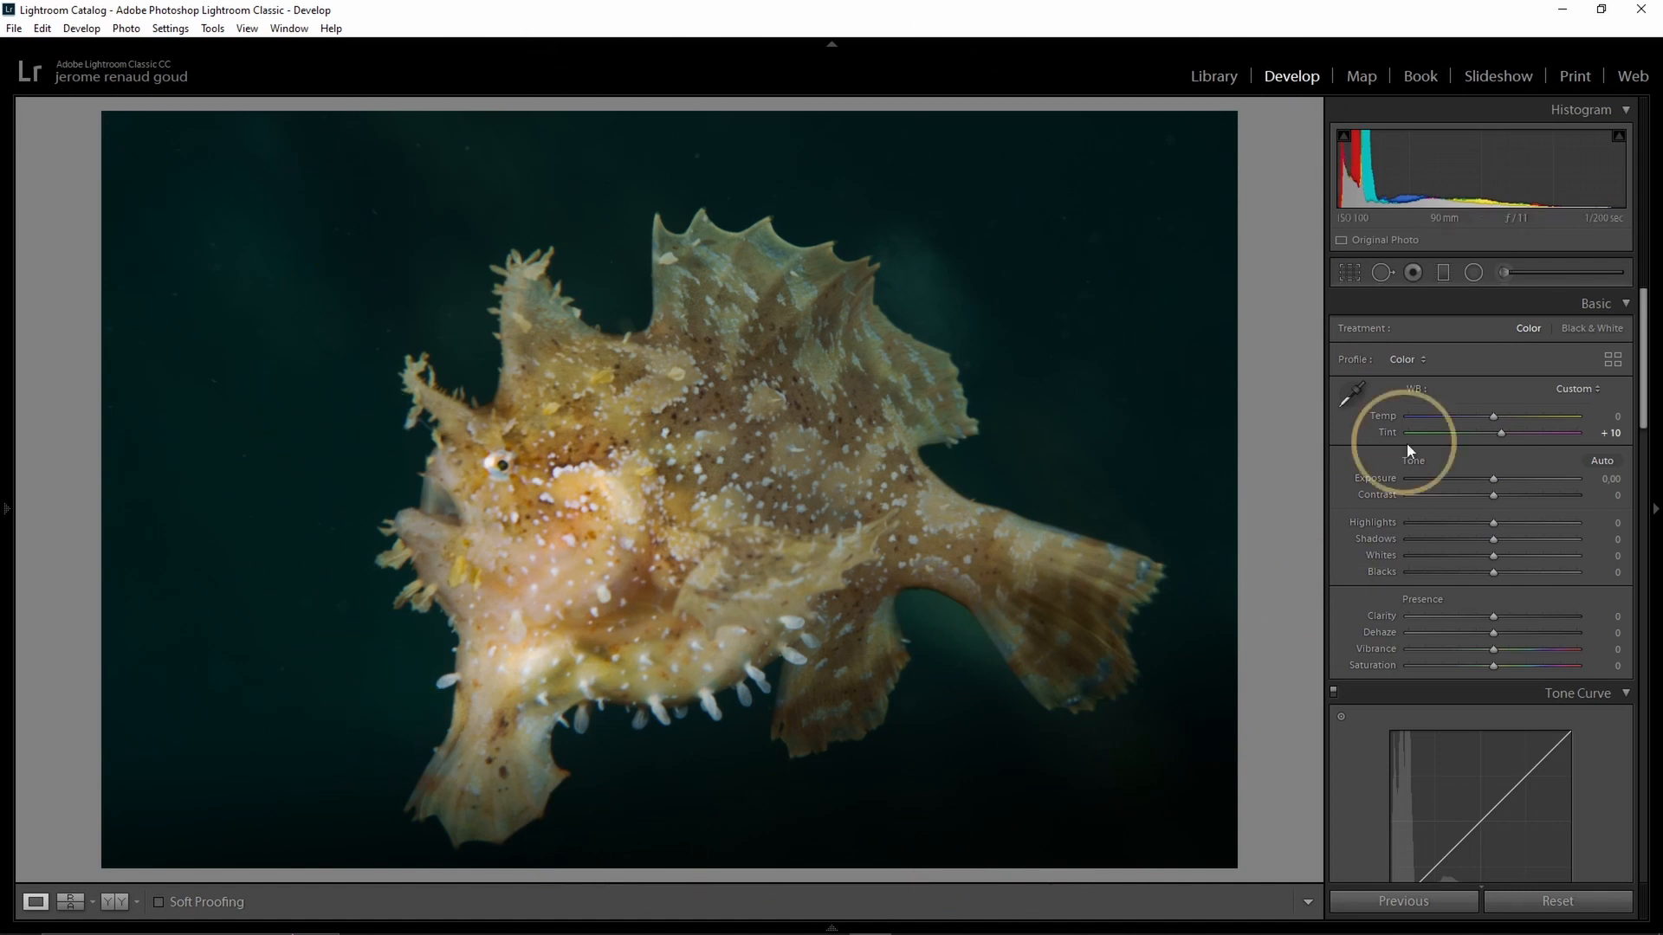
{"action": "left_click_drag", "start_coordinate": [1492, 416], "coordinate": [1484, 417]}
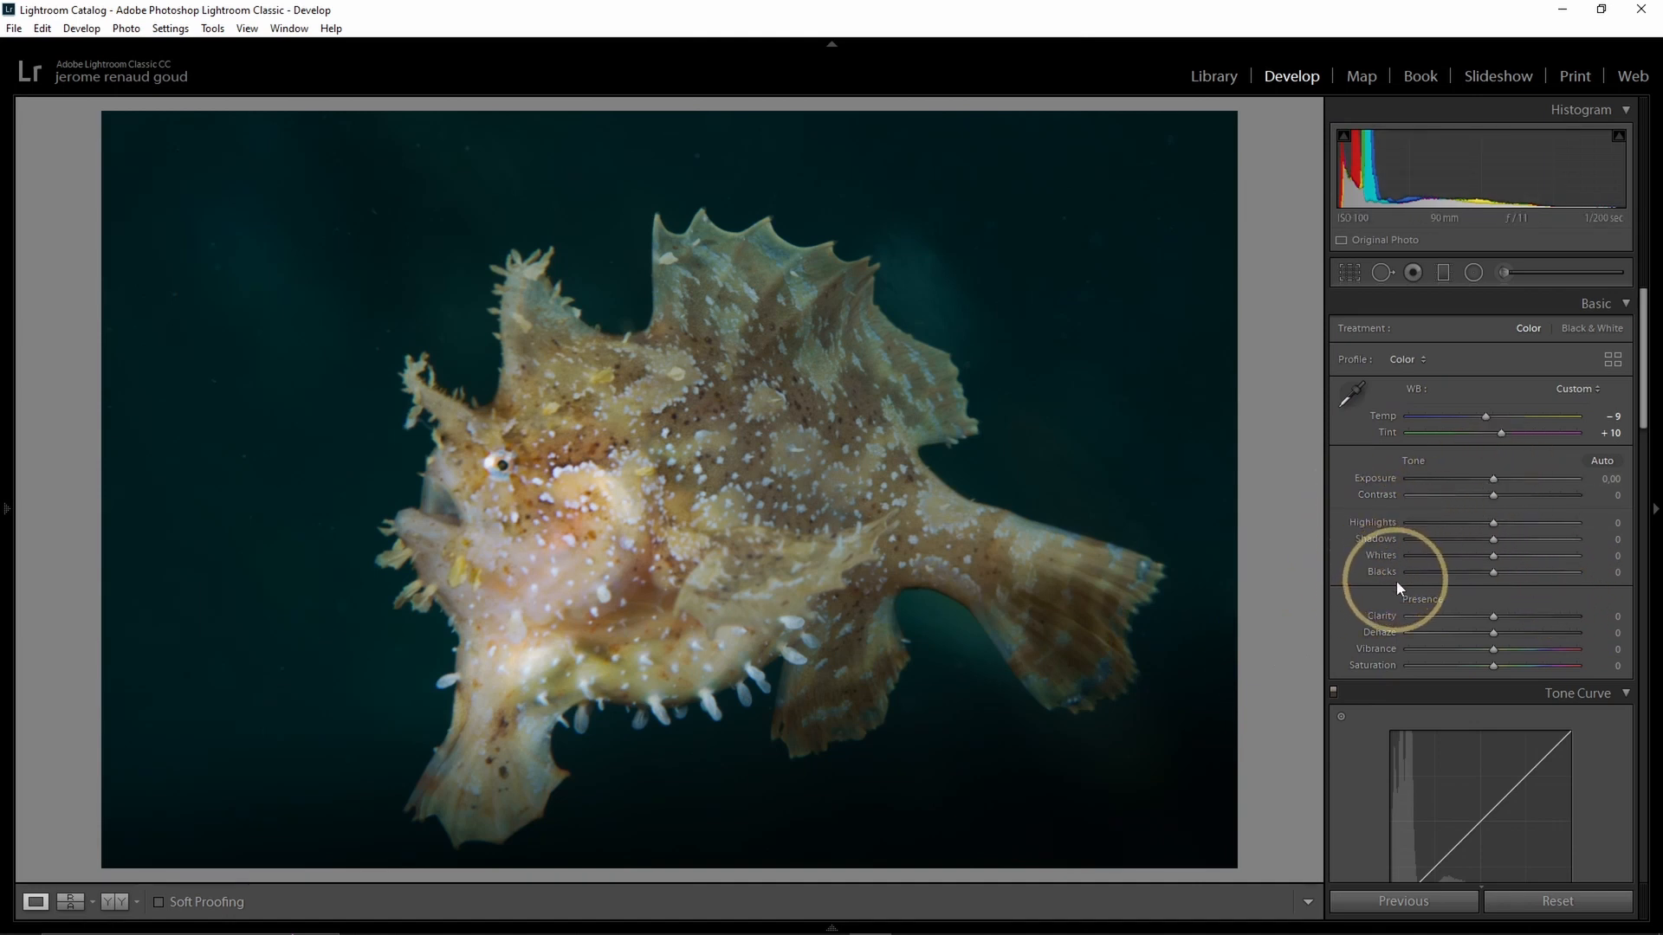
{"action": "key", "text": "alt"}
{"action": "left_click_drag", "start_coordinate": [1492, 572], "coordinate": [1488, 573]}
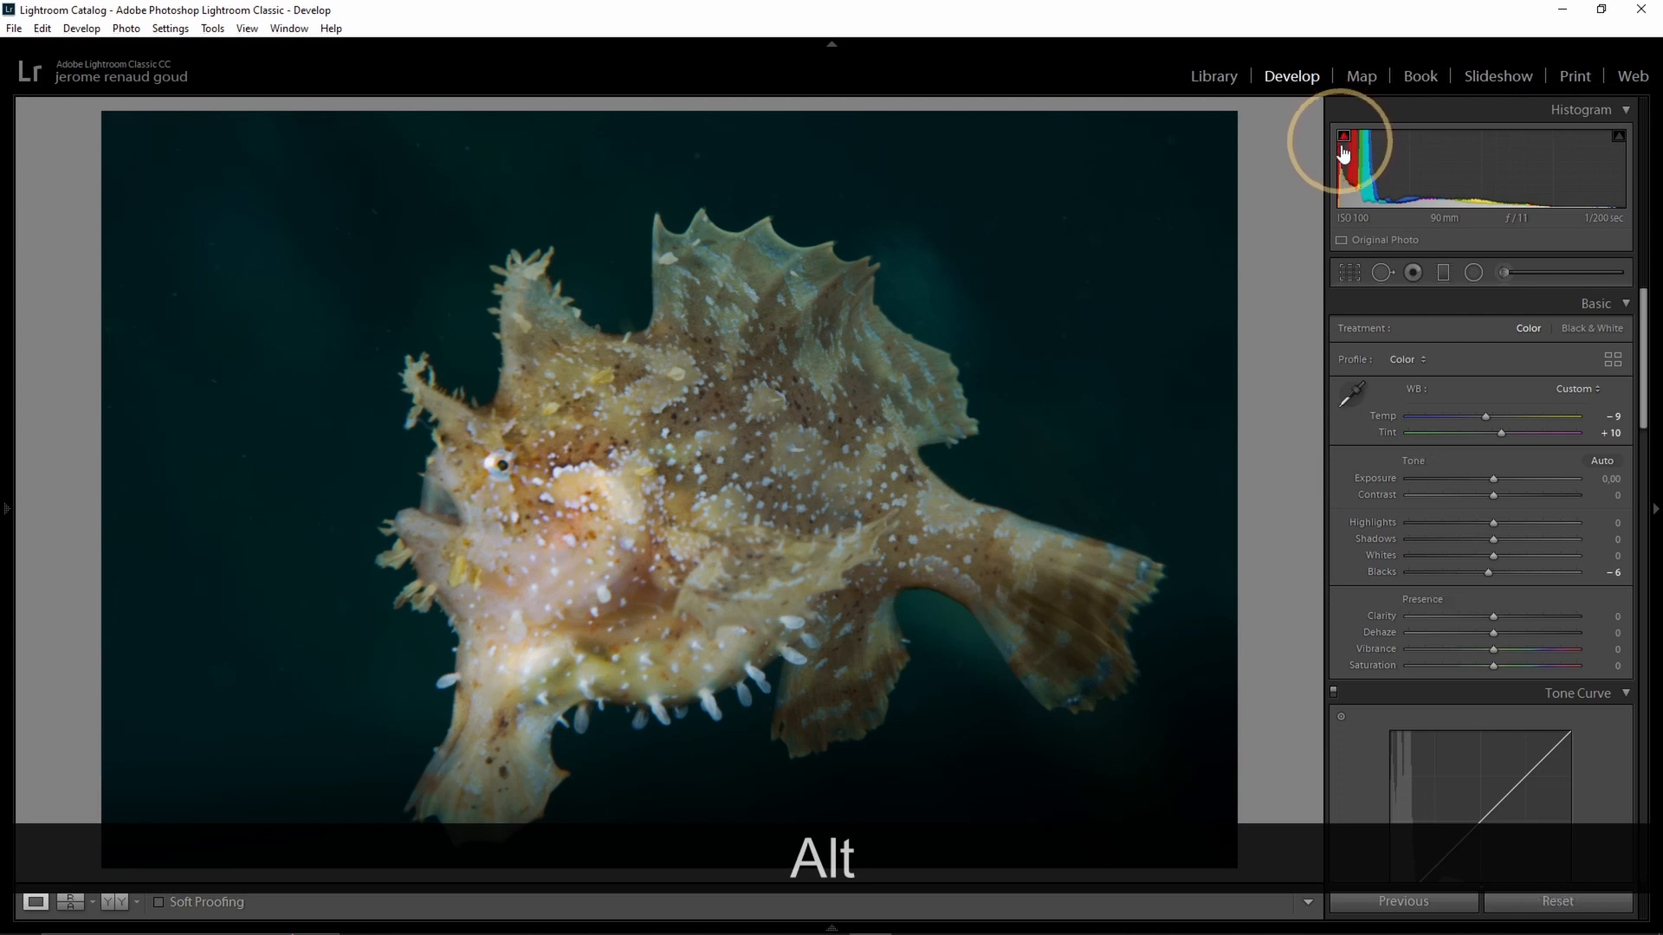
{"action": "key", "text": "alt"}
{"action": "left_click_drag", "start_coordinate": [1489, 572], "coordinate": [1493, 575]}
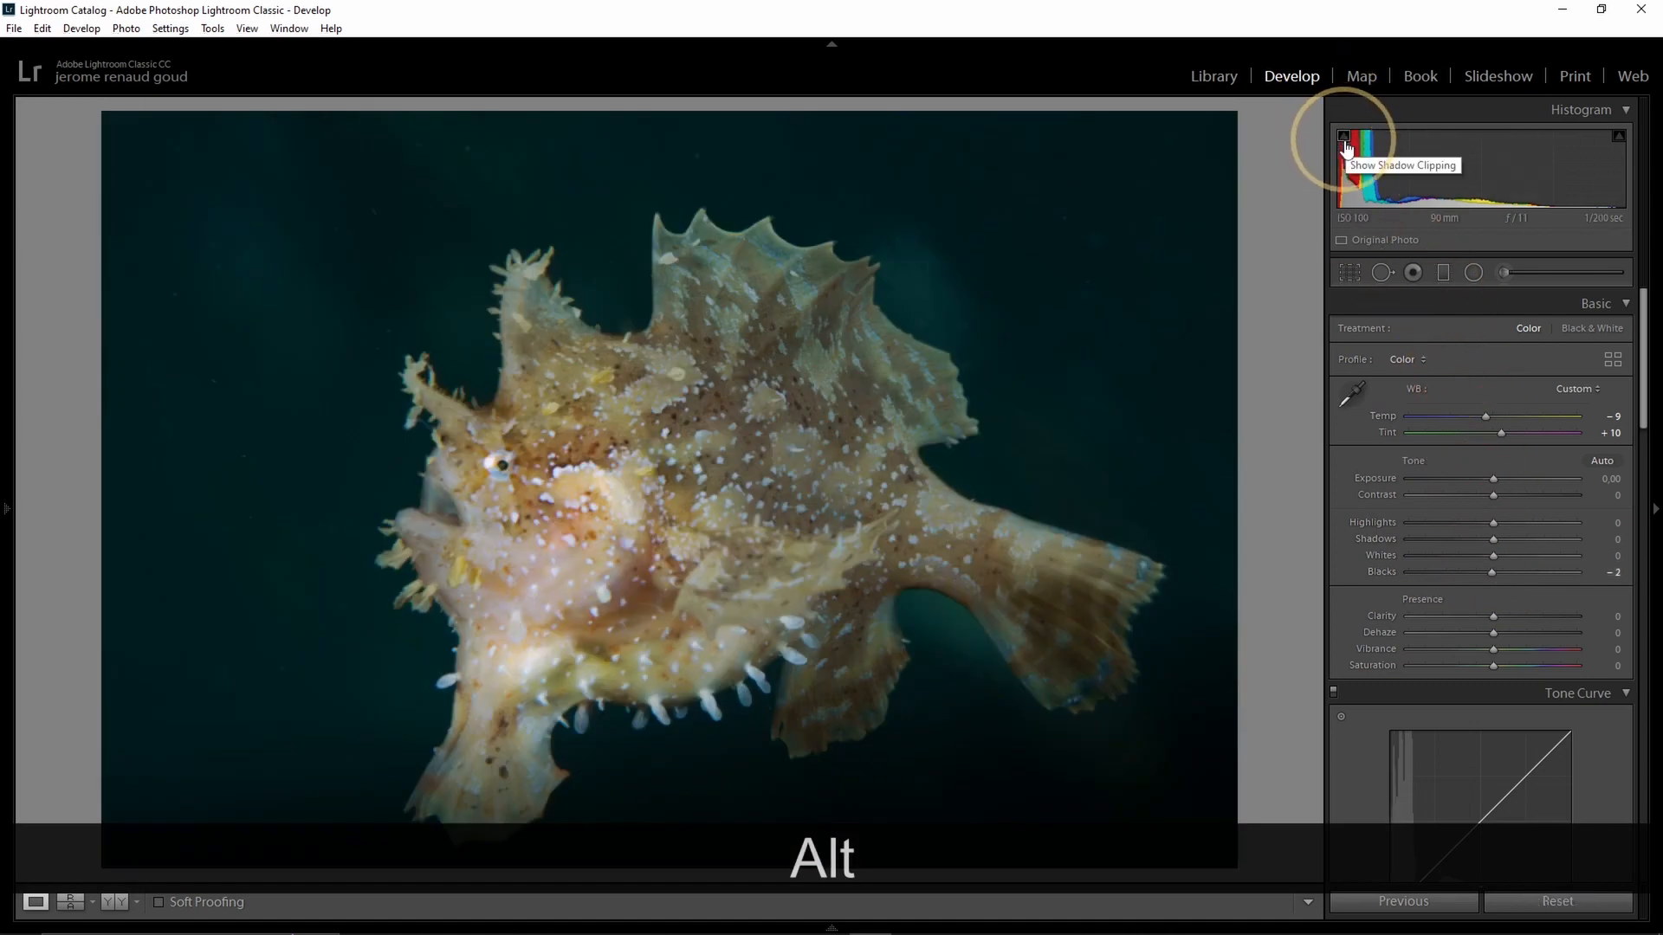
- Set Highlights to -28, Exposure to +0.95 and Whites to +2, checking the whites for clipping
{"action": "left_click_drag", "start_coordinate": [1499, 554], "coordinate": [1472, 524]}
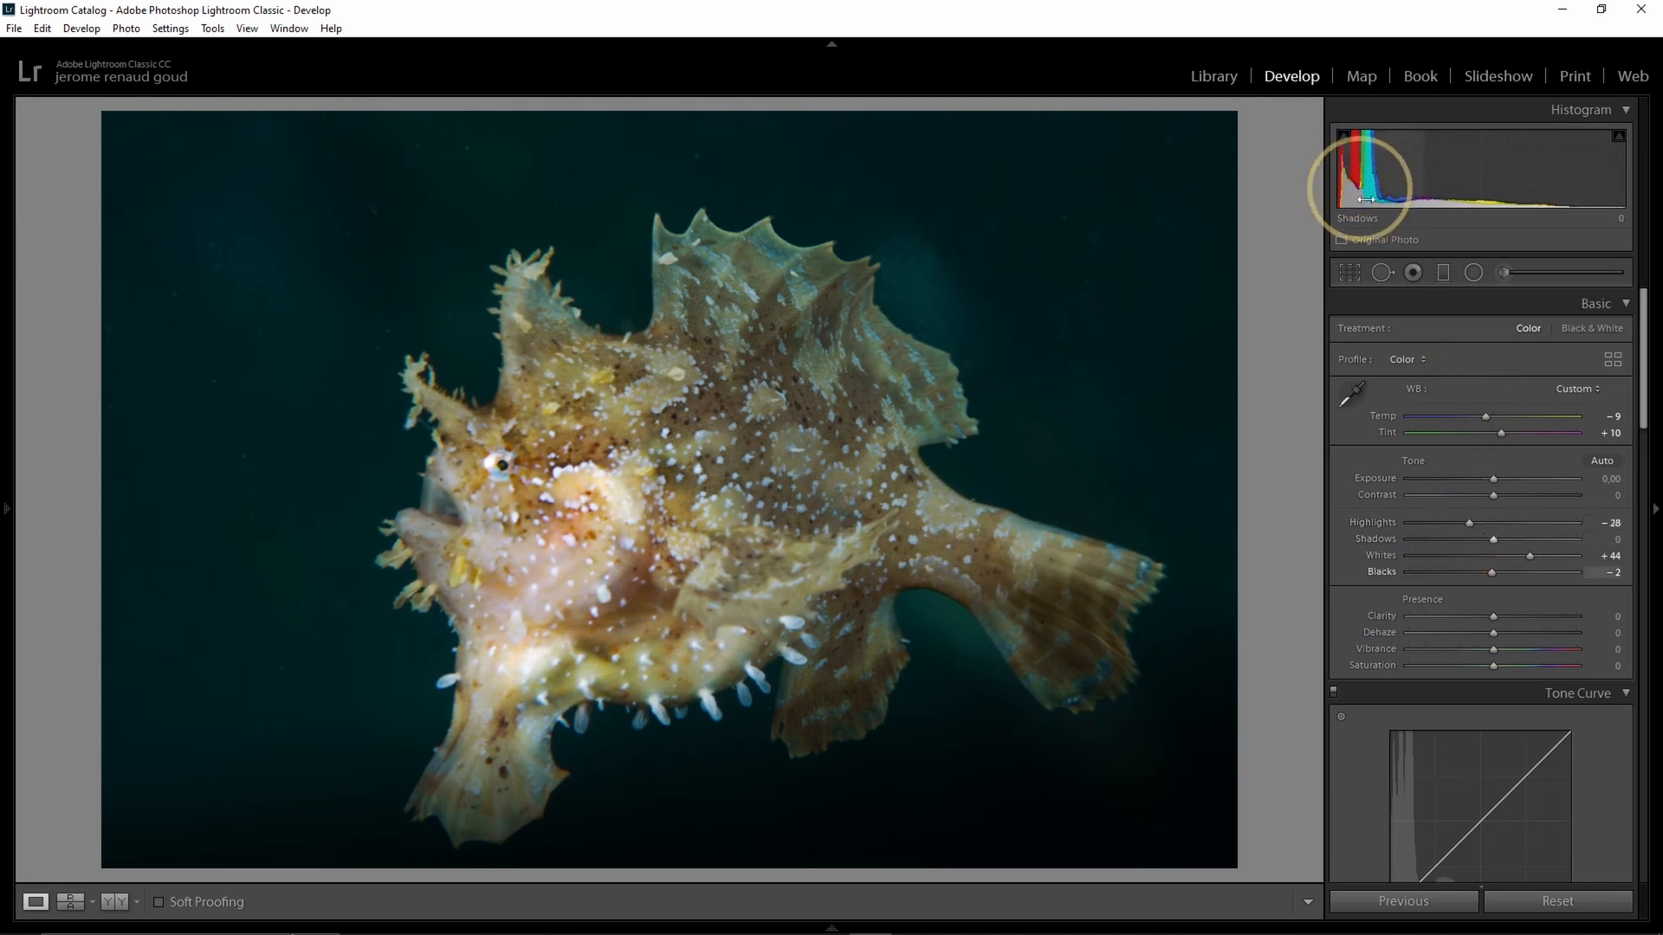
{"action": "left_click_drag", "start_coordinate": [1495, 485], "coordinate": [1504, 479]}
{"action": "left_click", "coordinate": [1407, 180]}
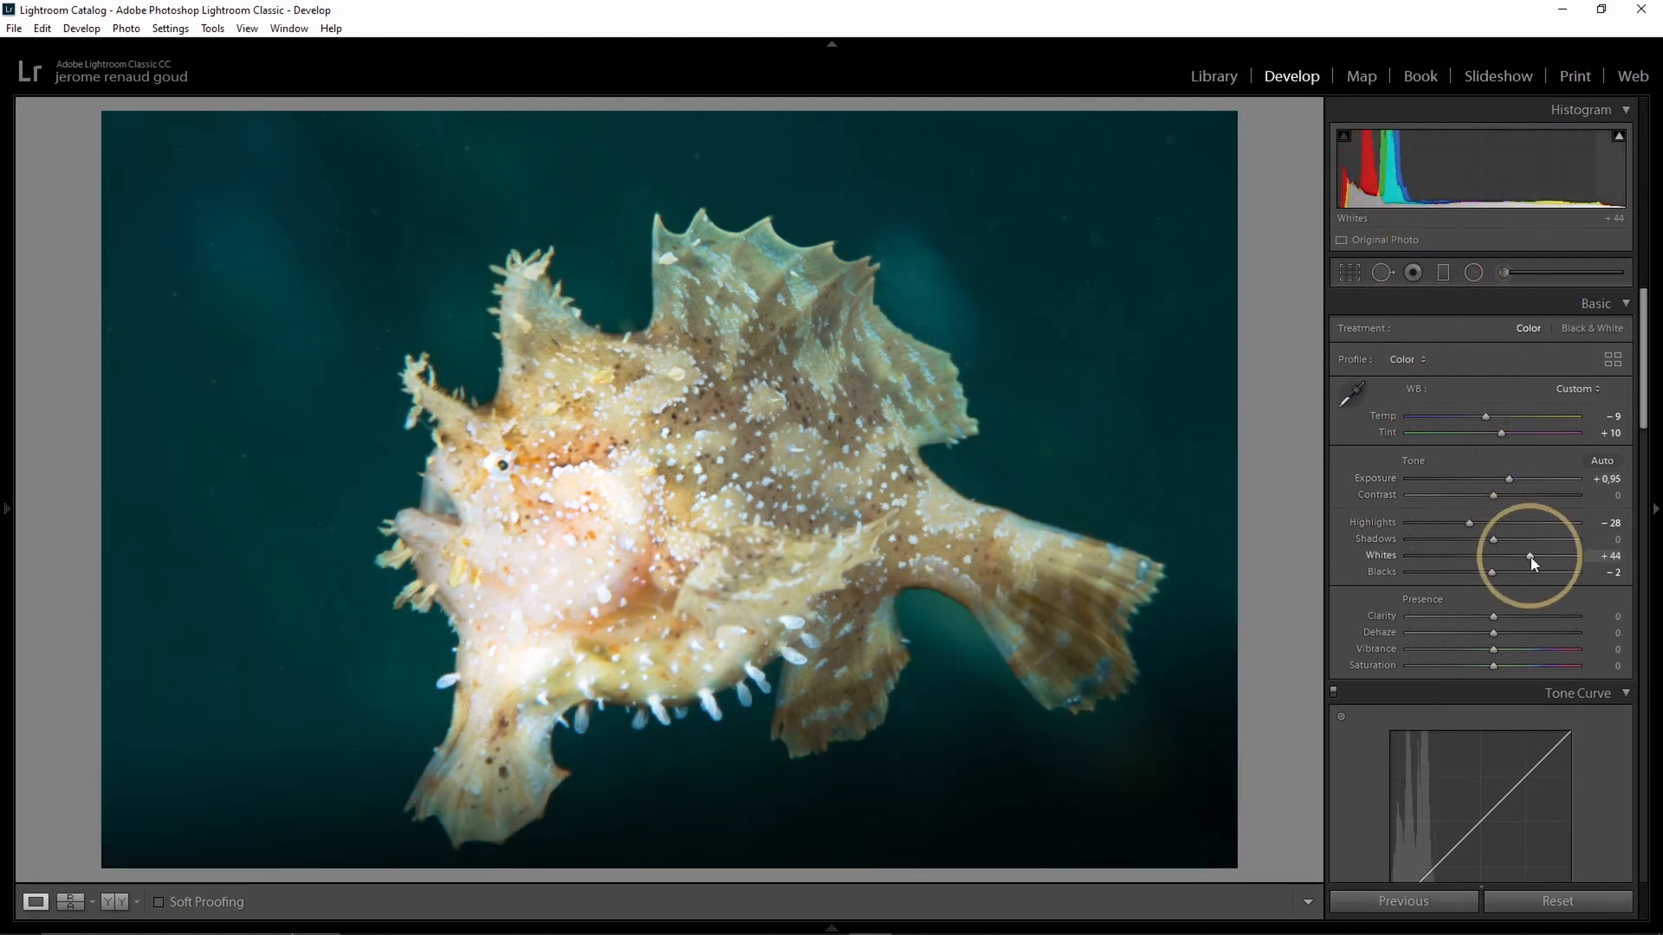
{"action": "key", "text": "alt"}
{"action": "left_click_drag", "start_coordinate": [1531, 559], "coordinate": [1530, 557]}
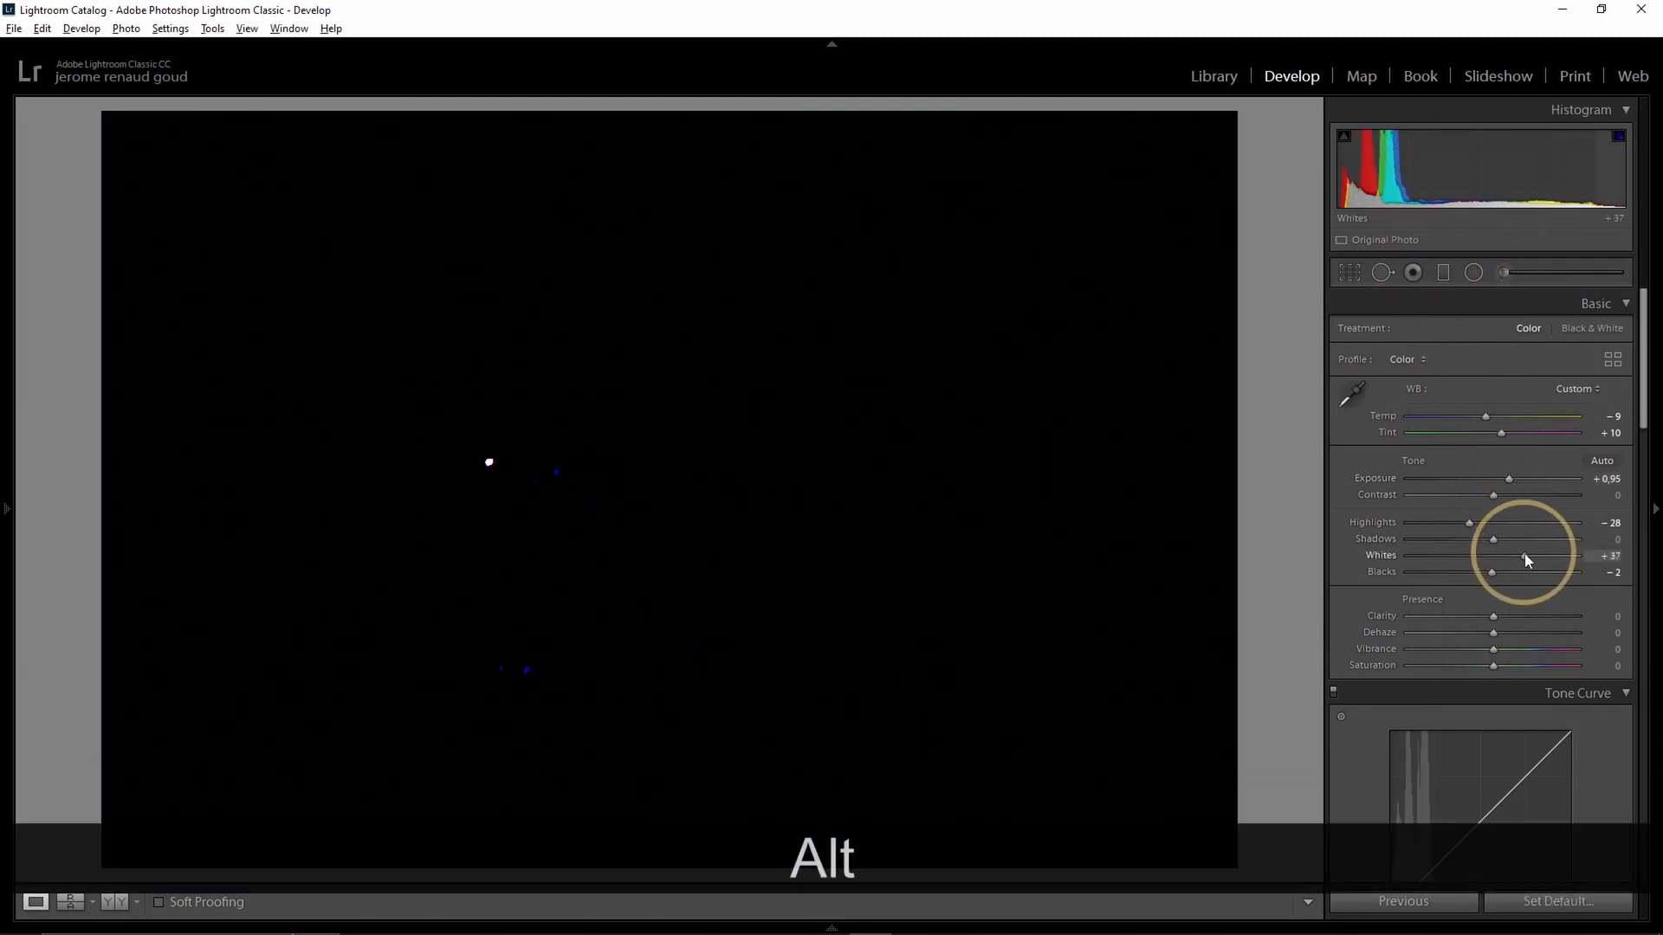
{"action": "left_click_drag", "start_coordinate": [1504, 555], "coordinate": [1495, 555]}
- Set Clarity to +58 and Dehaze to +31, and compare the photo side by side with its original
{"action": "scroll", "coordinate": [1539, 518], "scroll_direction": "down", "scroll_amount": 3}
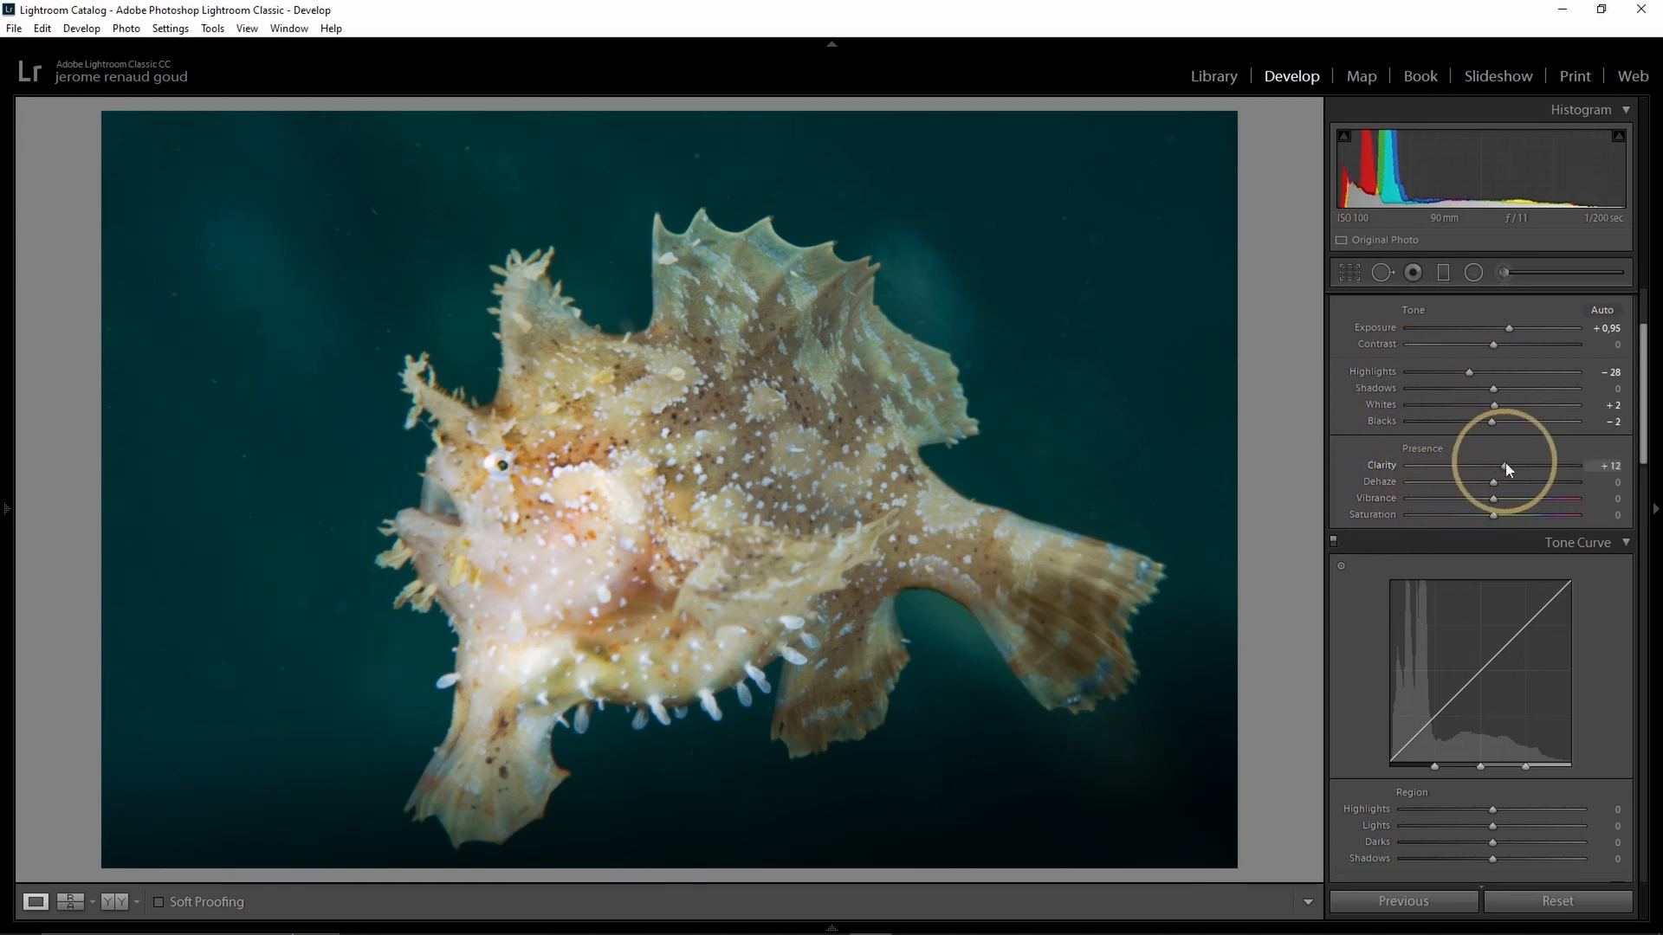
{"action": "mouse_move", "coordinate": [1522, 468]}
{"action": "left_mouse_down"}
{"action": "mouse_move", "coordinate": [1556, 464]}
{"action": "mouse_move", "coordinate": [1538, 469]}
{"action": "left_mouse_up"}
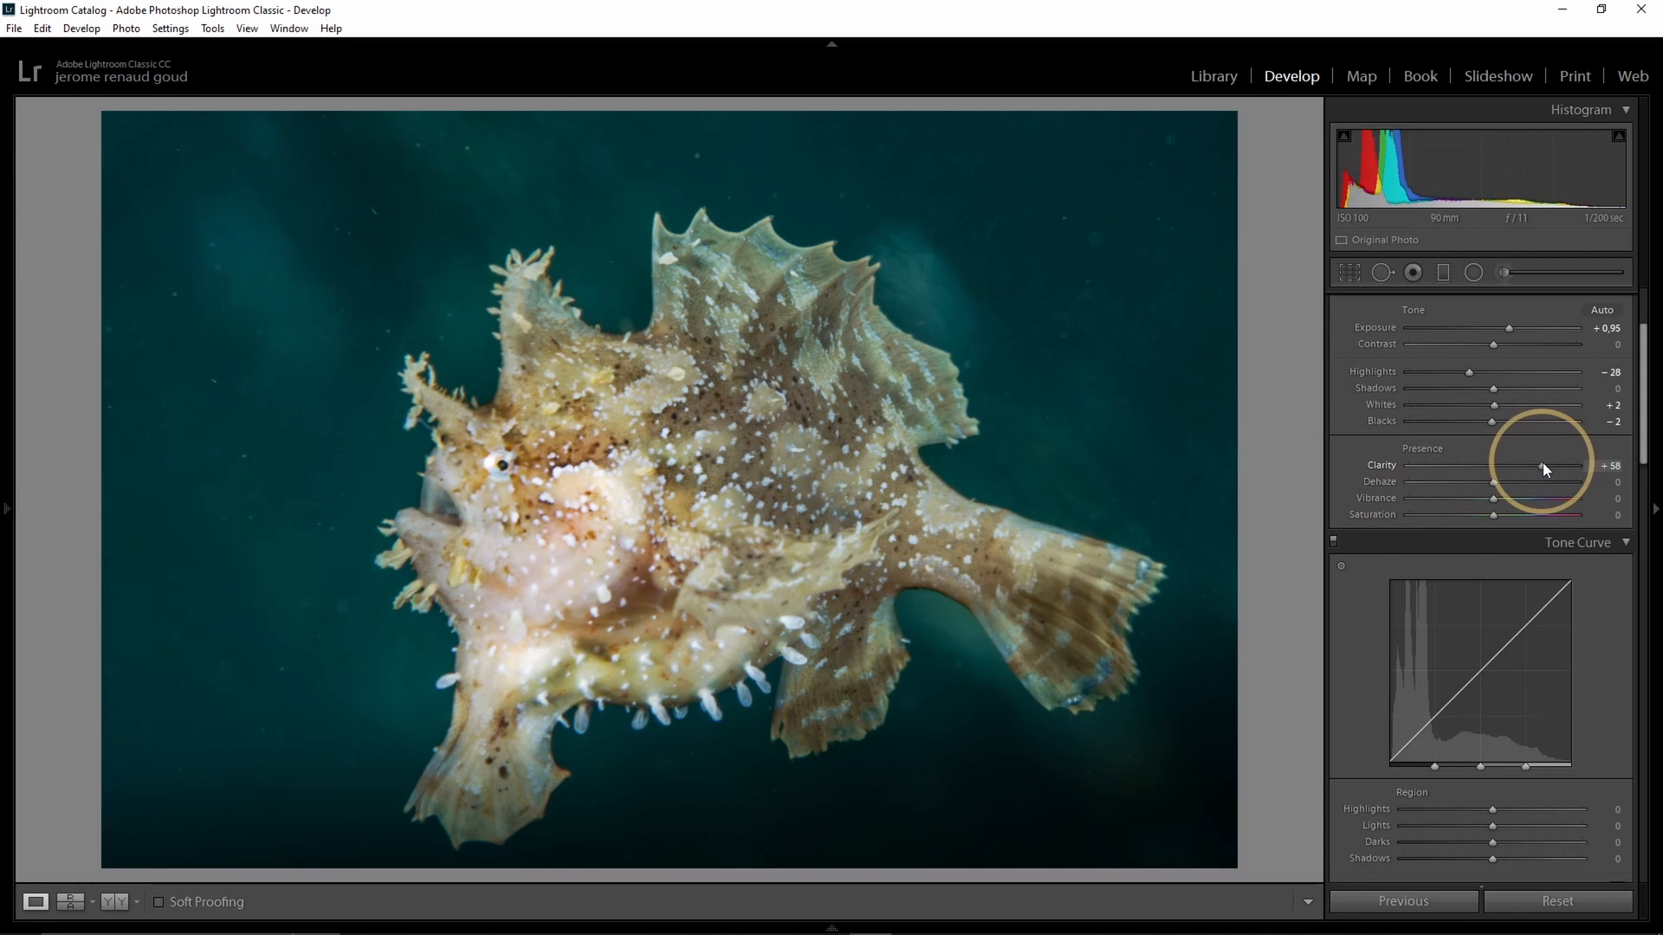
{"action": "left_click_drag", "start_coordinate": [1495, 483], "coordinate": [1519, 482]}
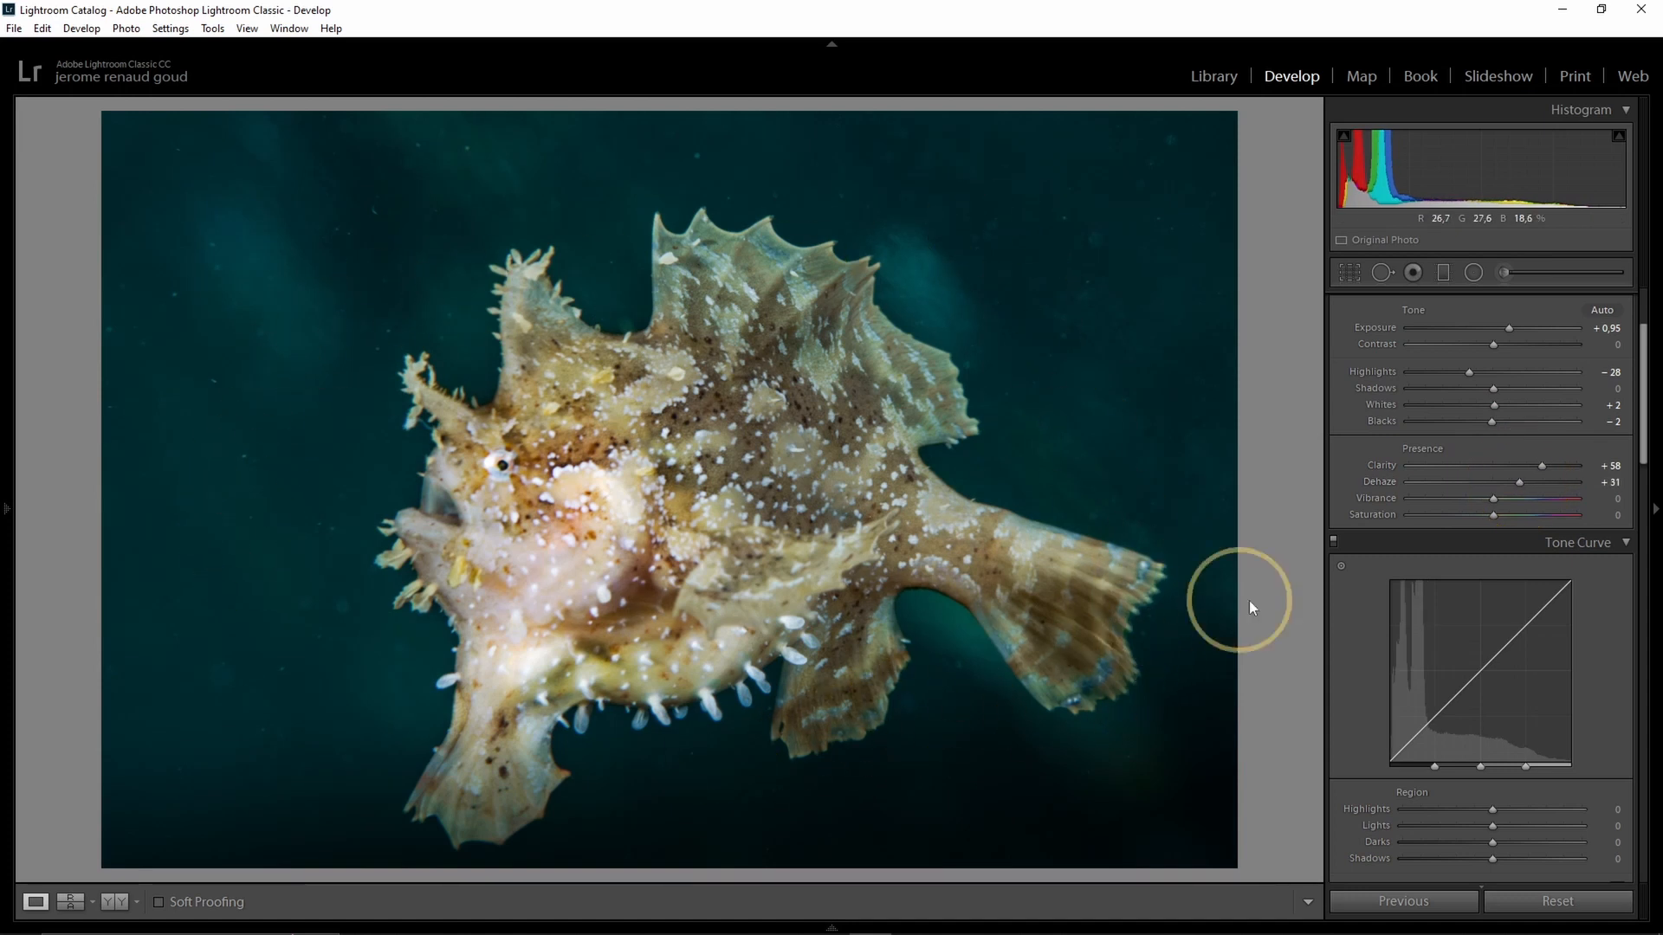
{"action": "key", "text": "y"}
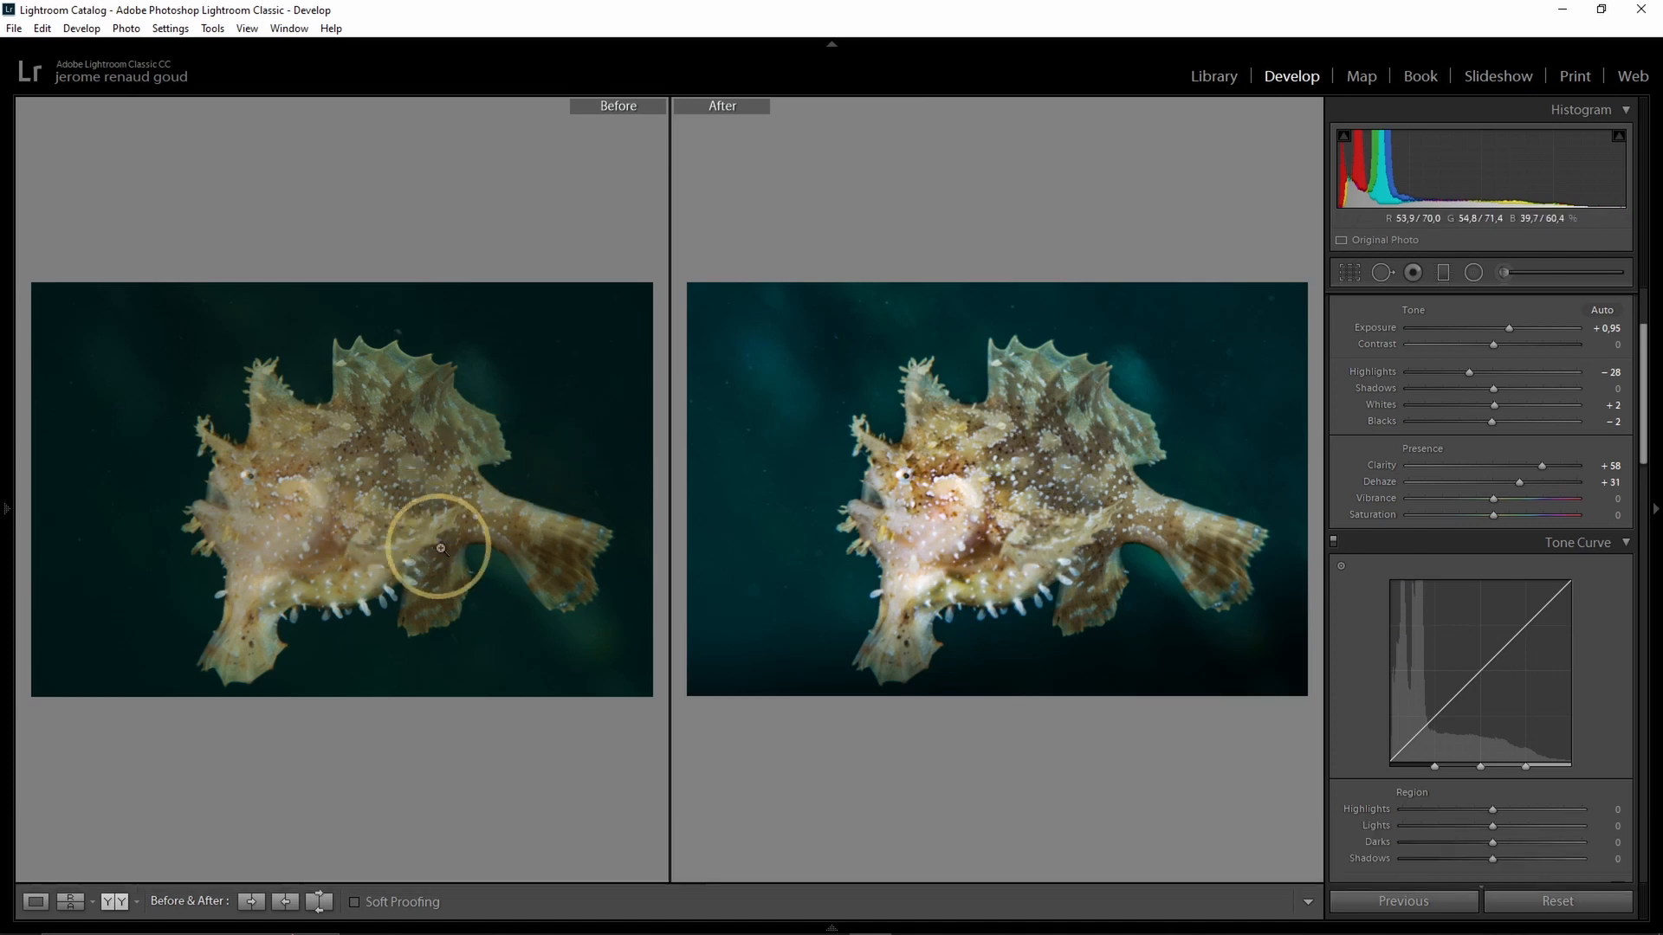
{"action": "key", "text": "y"}
- Set Vibrance to +25 and Saturation to +11, and check the before-and-after comparison
{"action": "mouse_move", "coordinate": [1496, 499]}
{"action": "left_mouse_down"}
{"action": "mouse_move", "coordinate": [1541, 504]}
{"action": "mouse_move", "coordinate": [1399, 506]}
{"action": "mouse_move", "coordinate": [1522, 508]}
{"action": "mouse_move", "coordinate": [1502, 516]}
{"action": "left_mouse_up"}
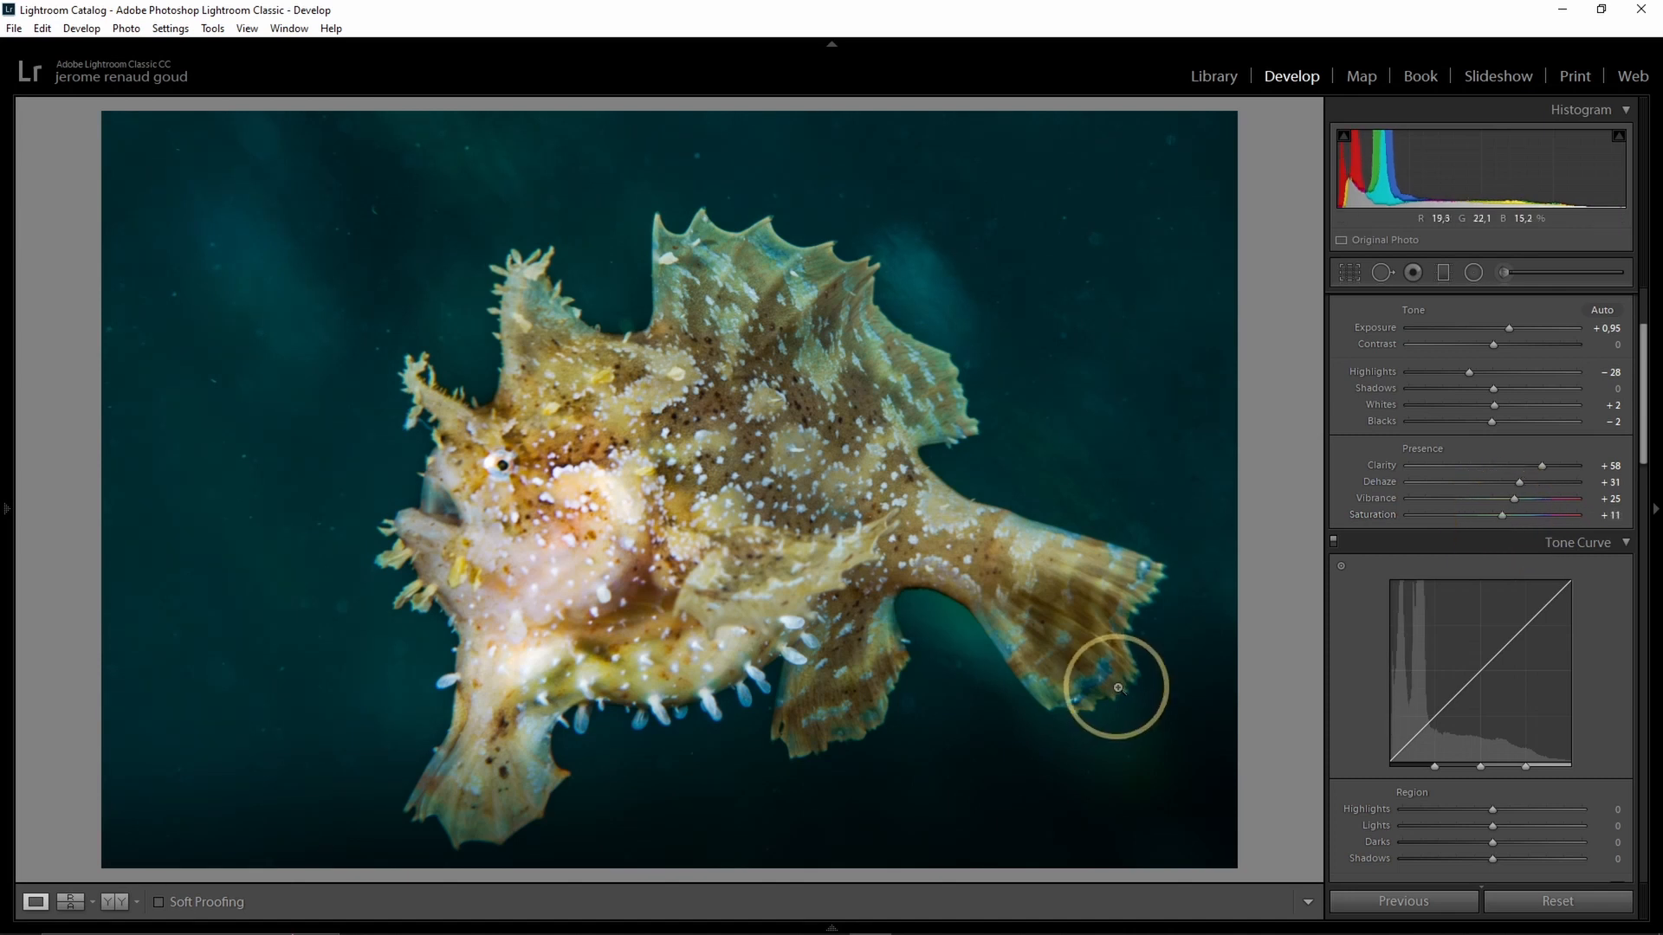
{"action": "key", "text": "y"}
{"action": "key", "text": "y"}
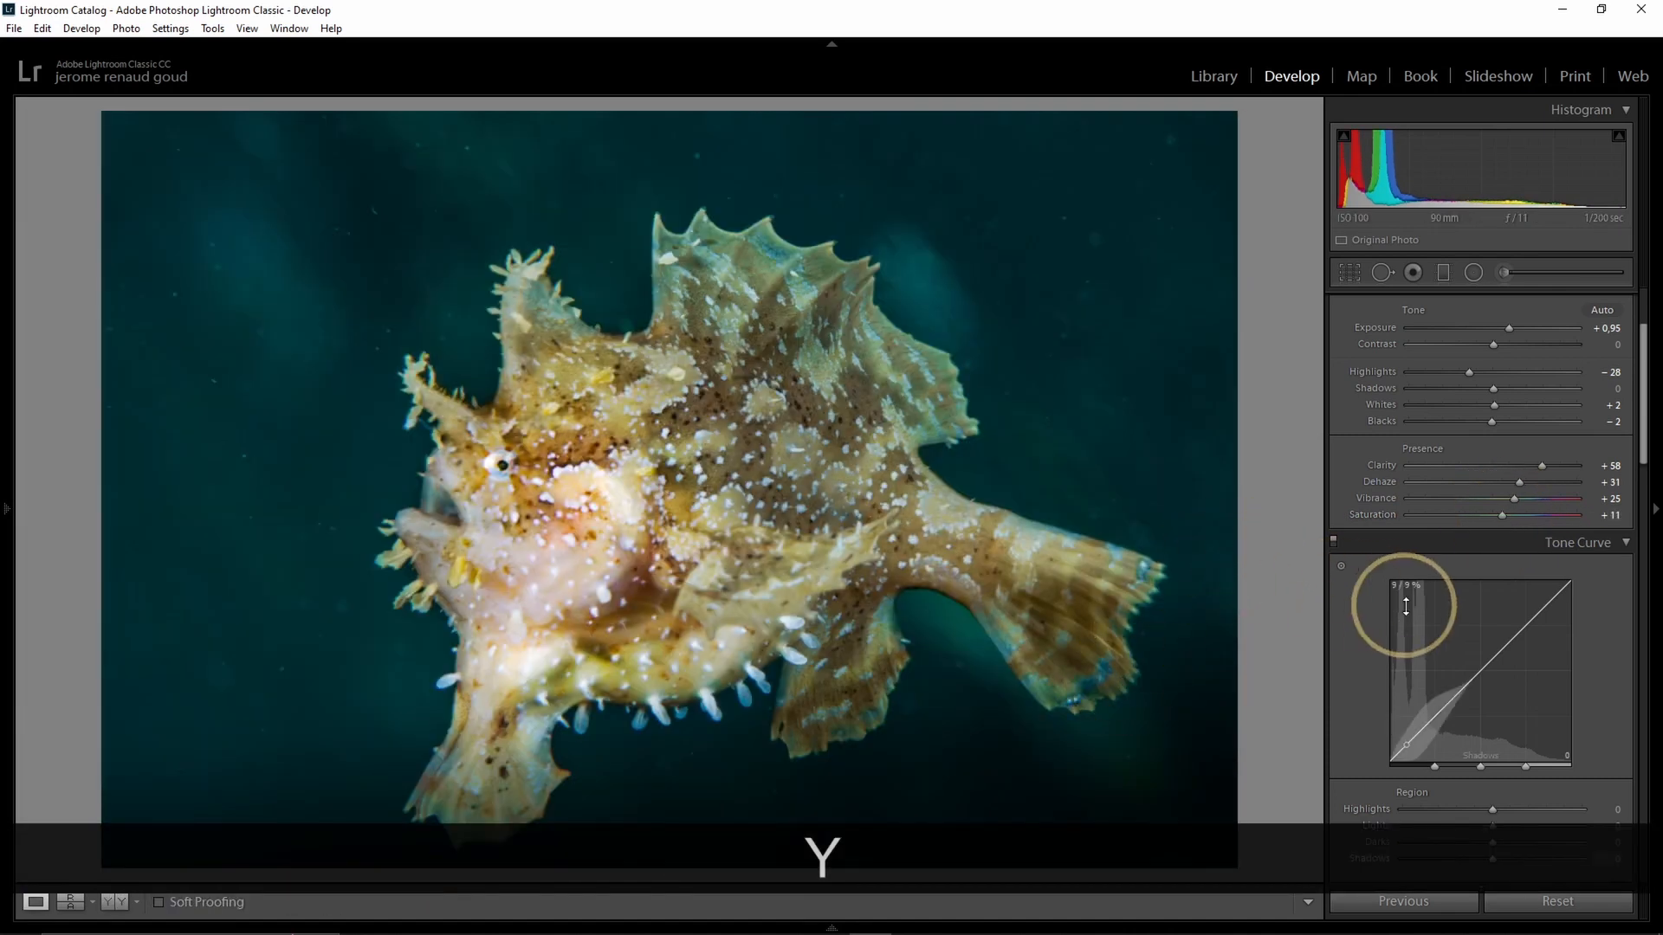
- Shape the tone curve into a gentle S with Shadows at -35 and Highlights at +28
{"action": "scroll", "coordinate": [1405, 607], "scroll_direction": "down", "scroll_amount": 3}
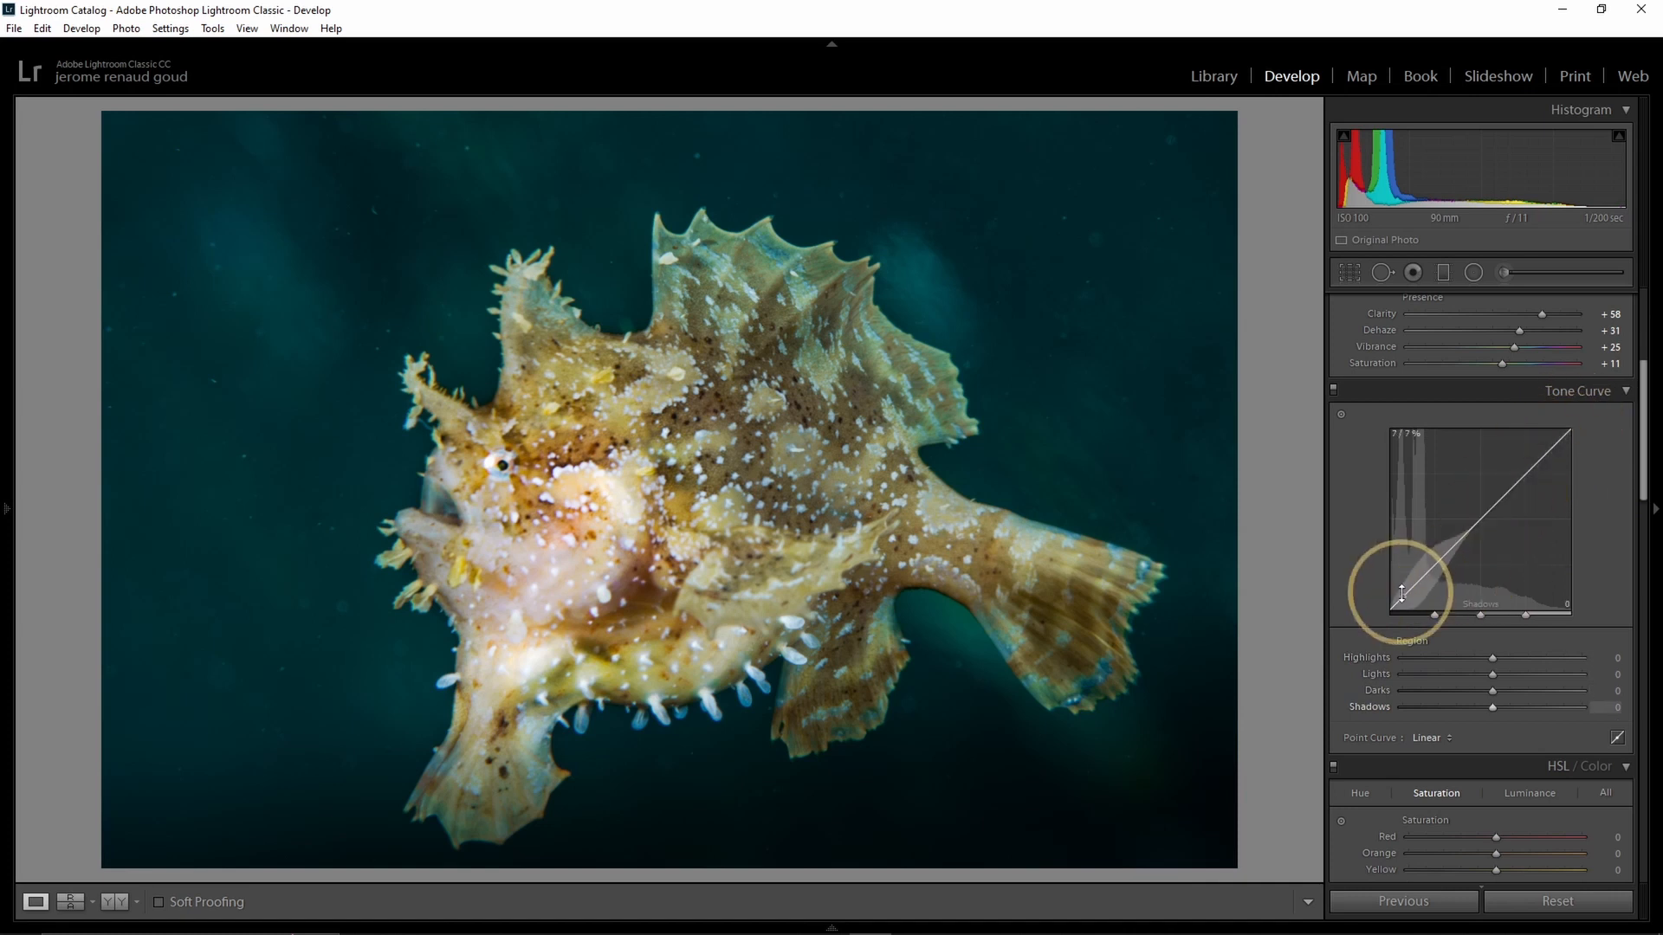
{"action": "left_click_drag", "start_coordinate": [1404, 596], "coordinate": [1474, 625]}
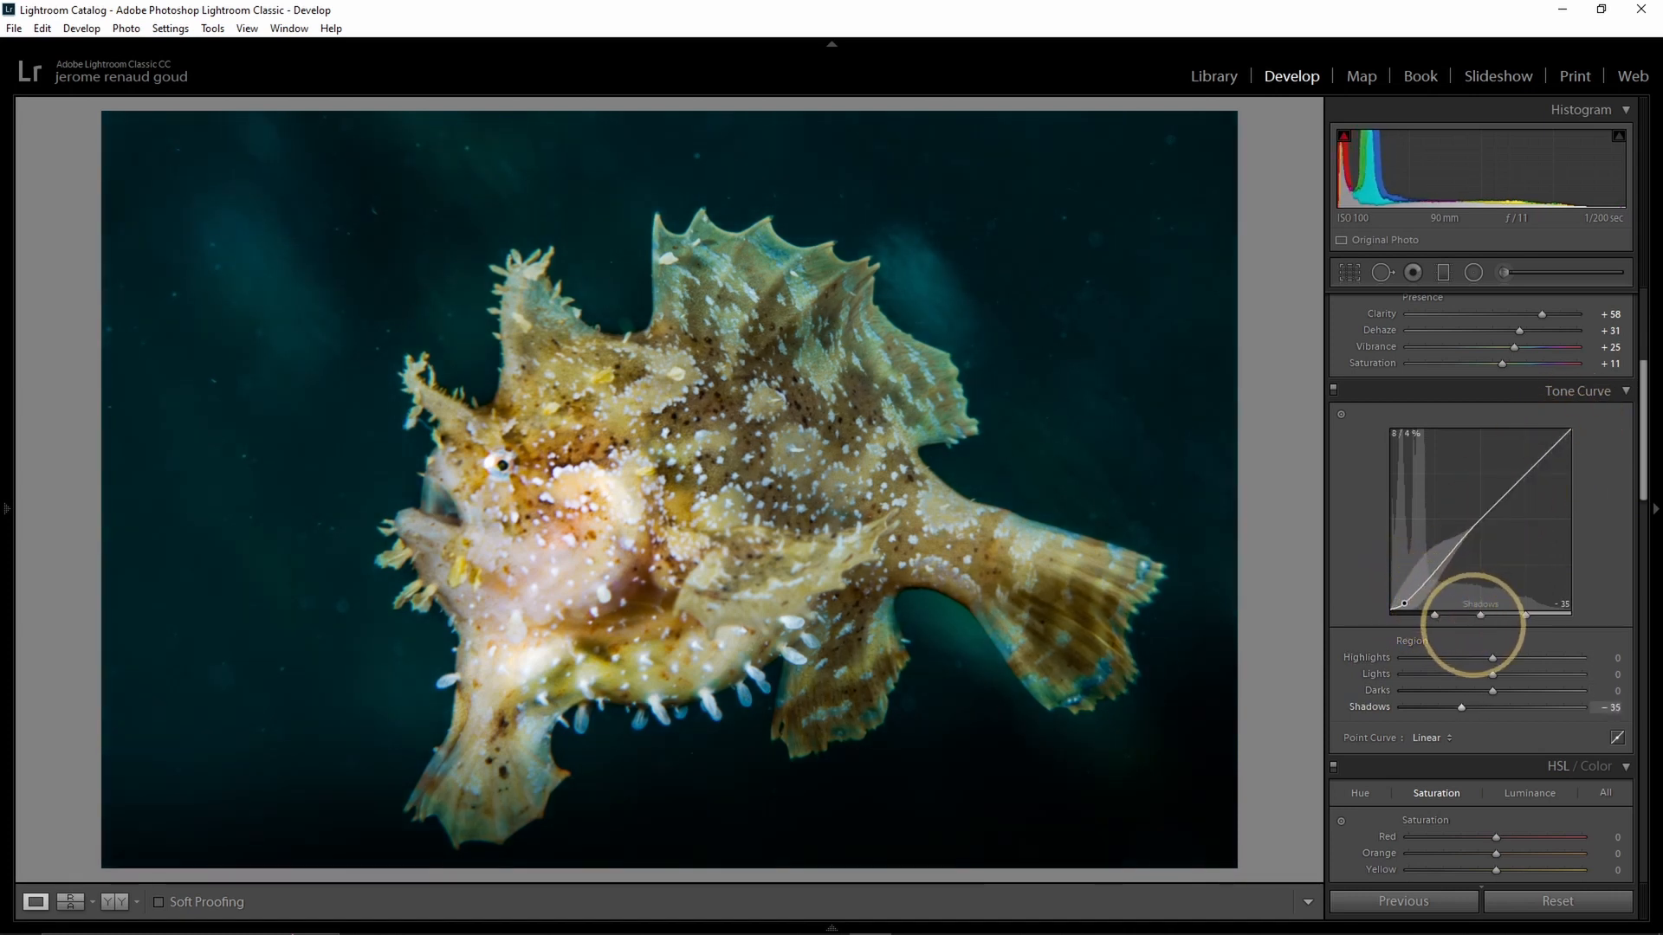
{"action": "left_click_drag", "start_coordinate": [1533, 450], "coordinate": [1542, 420]}
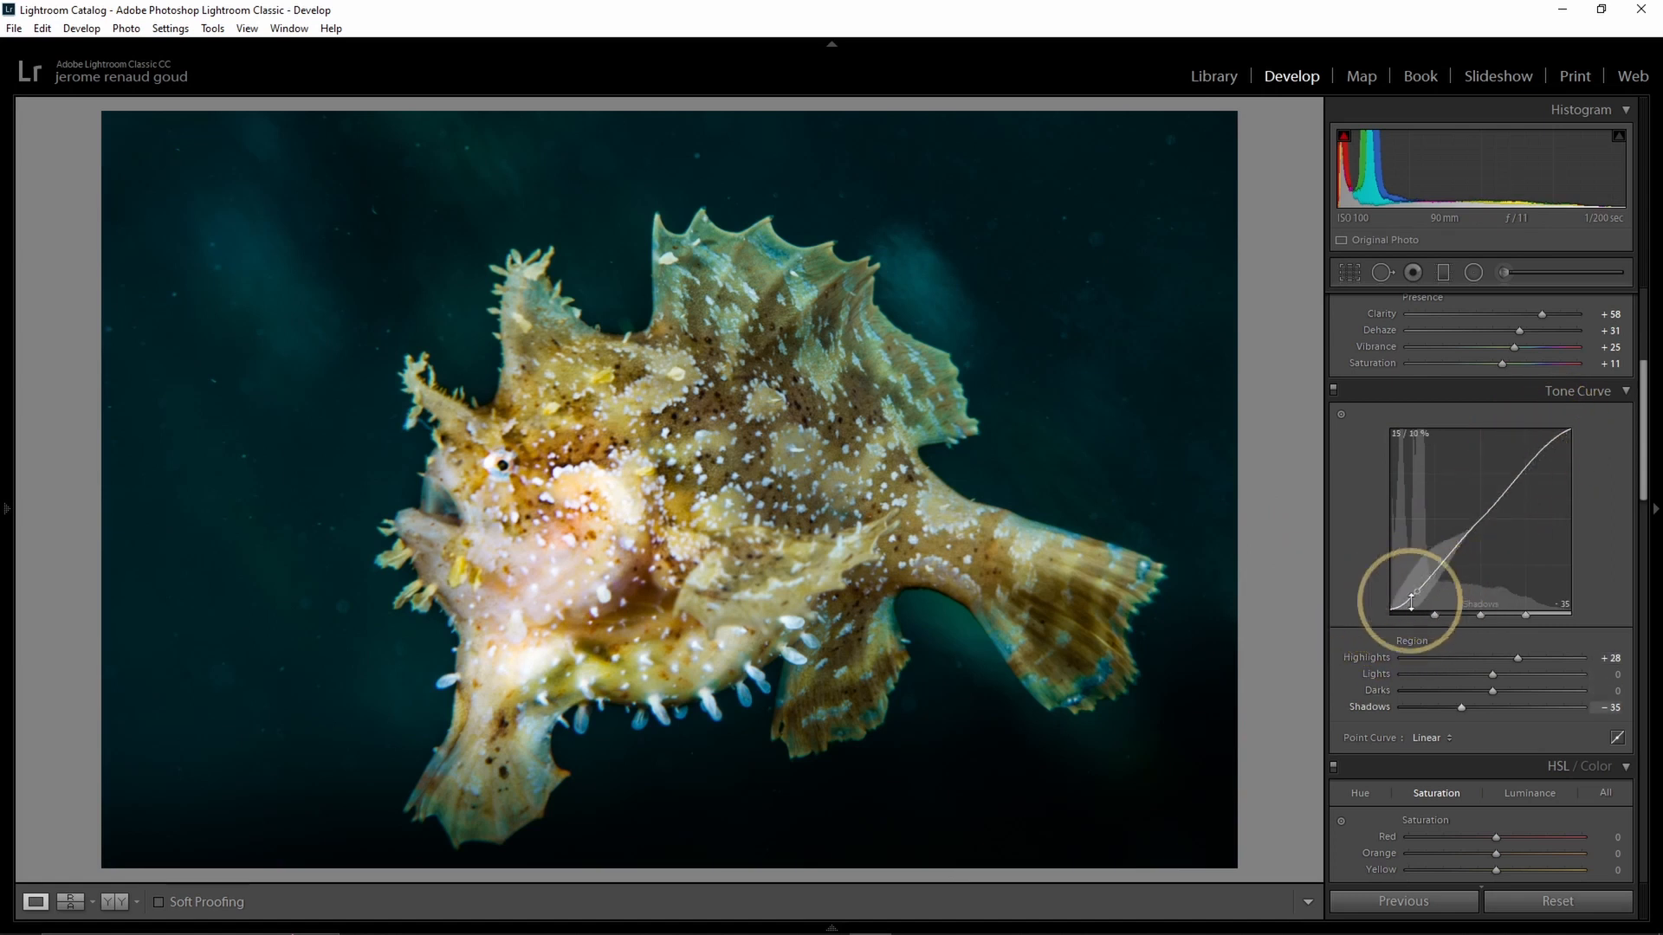
{"action": "scroll", "coordinate": [1611, 512], "scroll_direction": "down", "scroll_amount": 4}
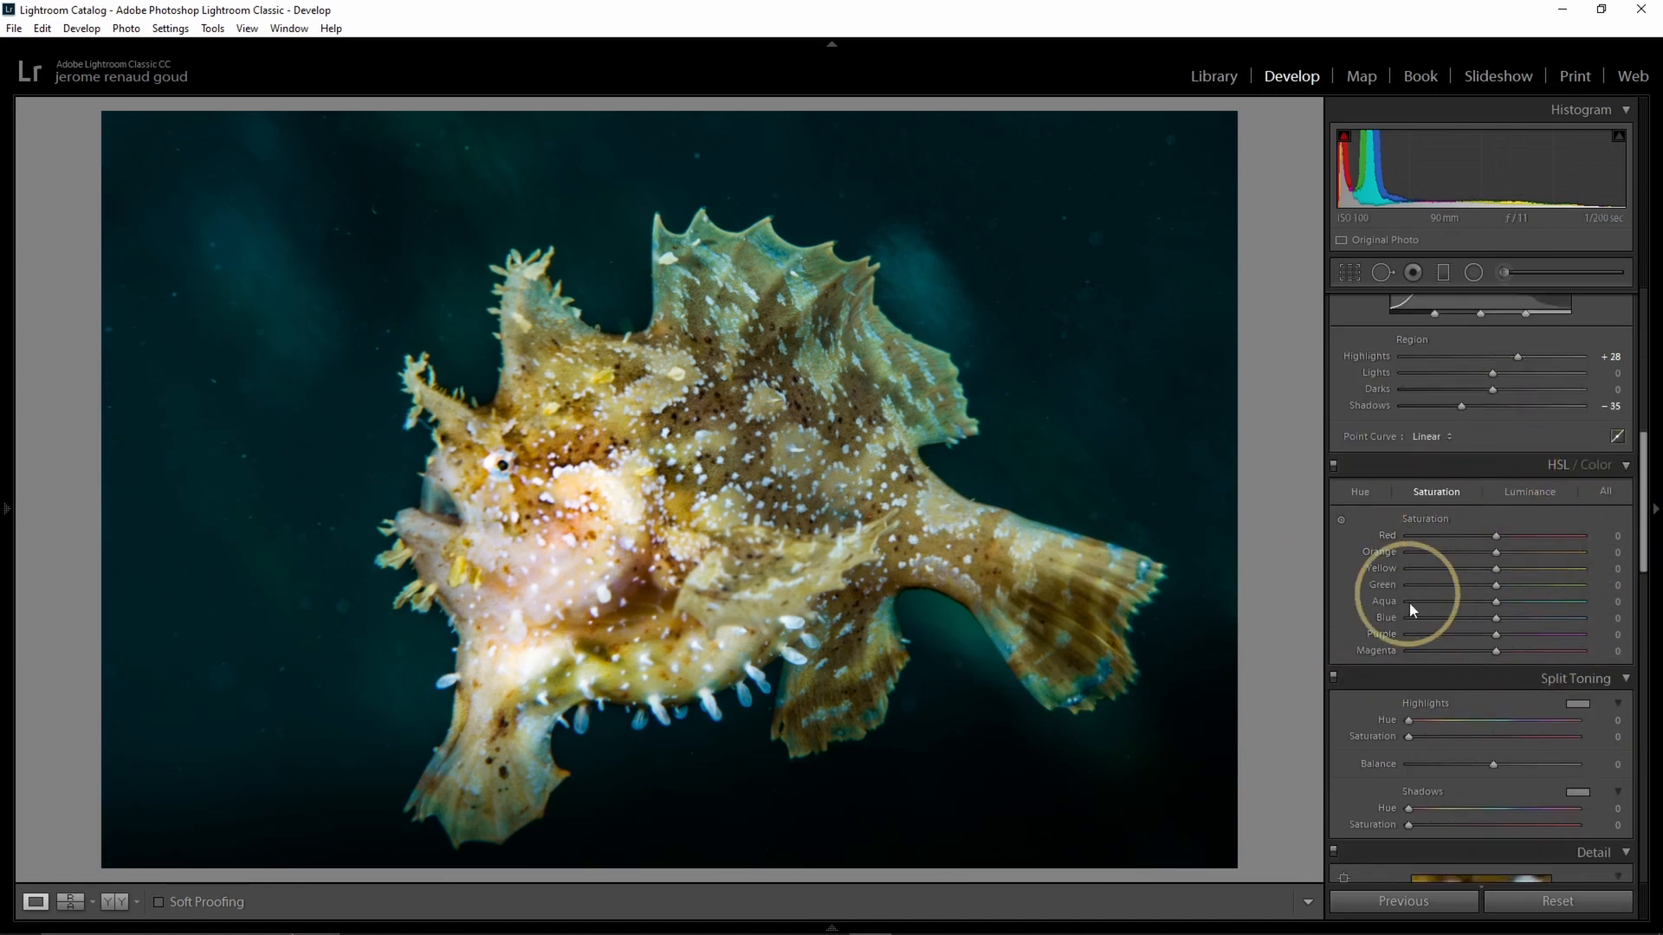
- Shift the HSL hues with Orange at -11, Yellow at -43 and Aqua at +8
{"action": "left_click", "coordinate": [1358, 494]}
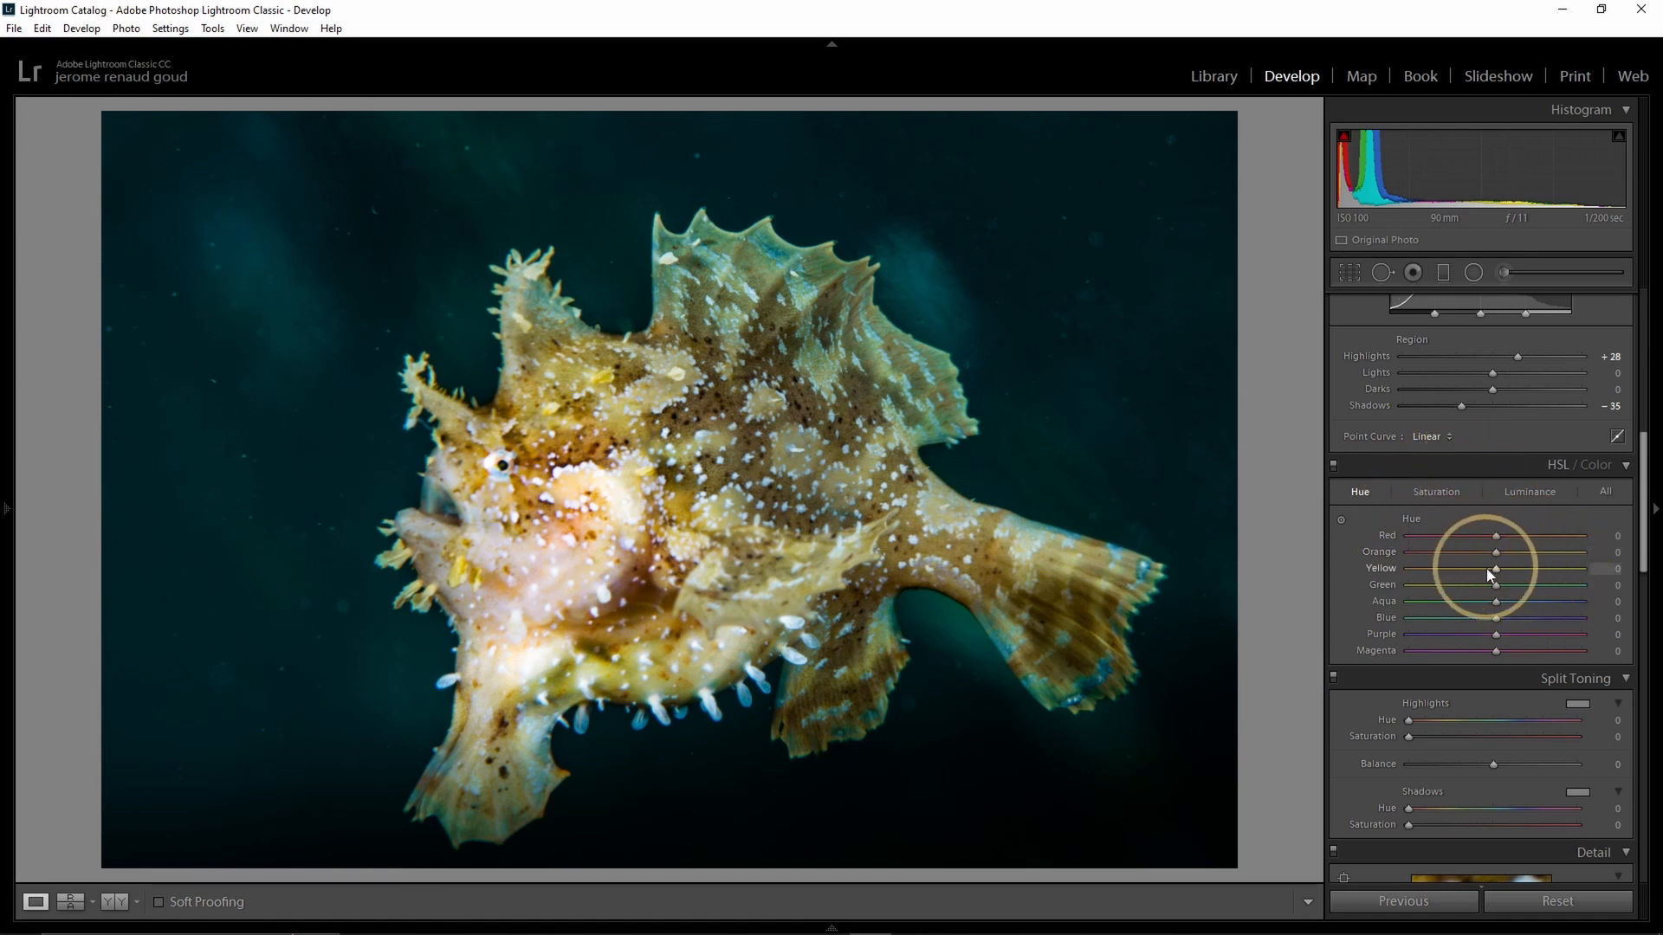
{"action": "left_click_drag", "start_coordinate": [1497, 569], "coordinate": [1494, 567]}
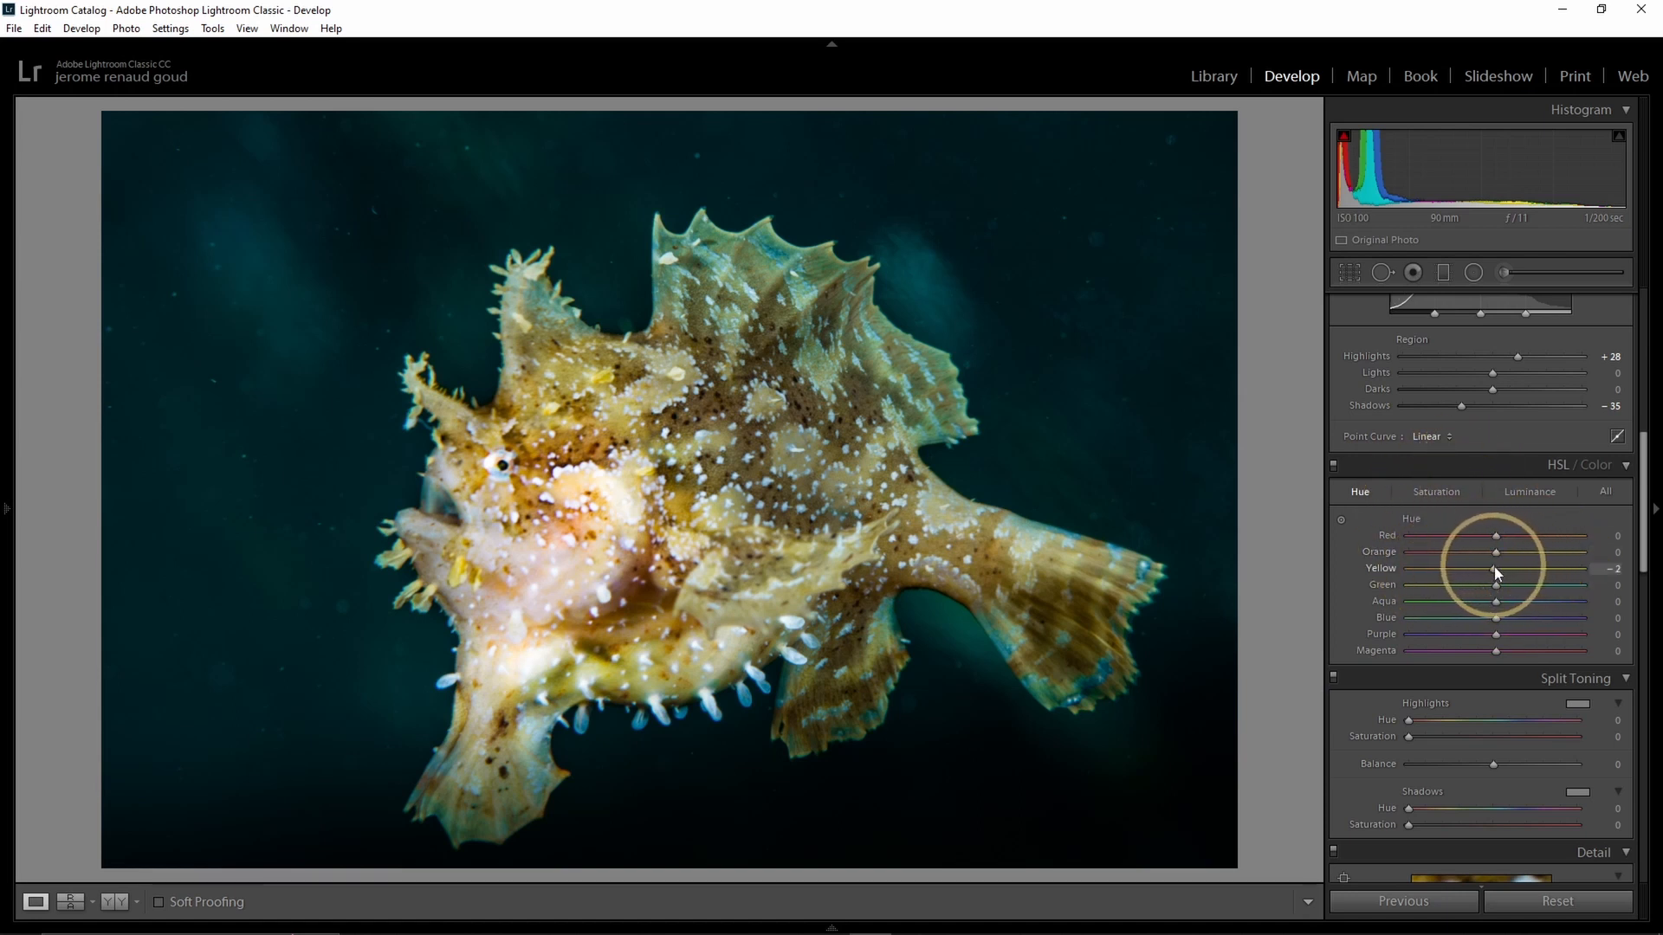
{"action": "left_click_drag", "start_coordinate": [1433, 569], "coordinate": [1527, 601]}
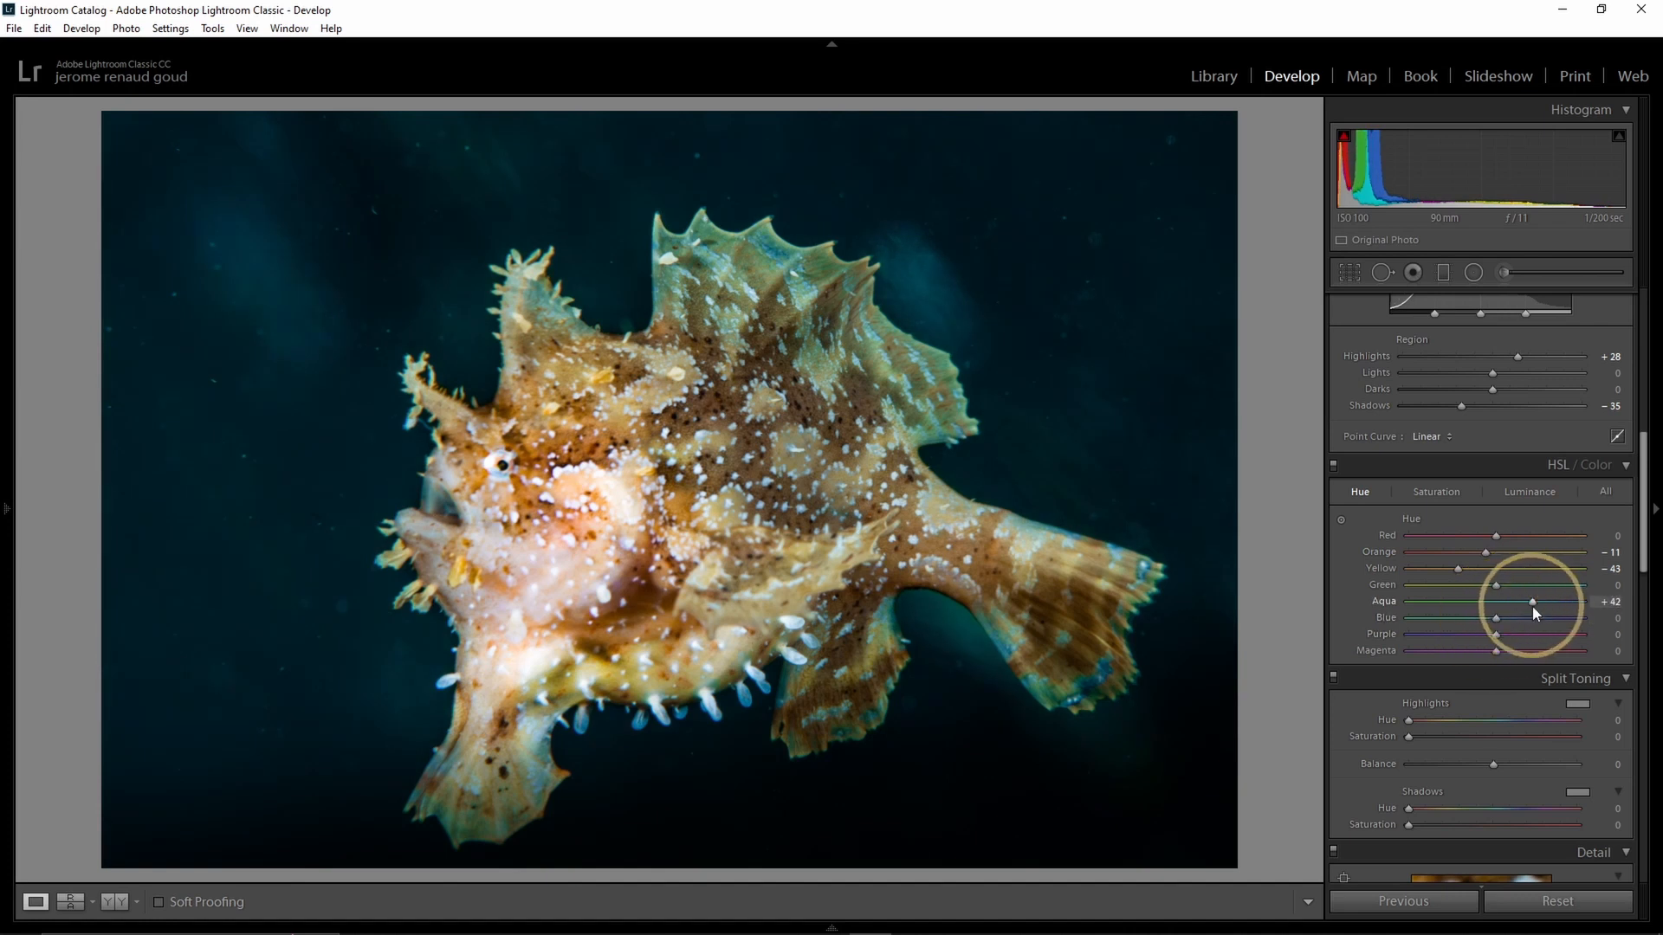
{"action": "left_click_drag", "start_coordinate": [1512, 600], "coordinate": [1495, 623]}
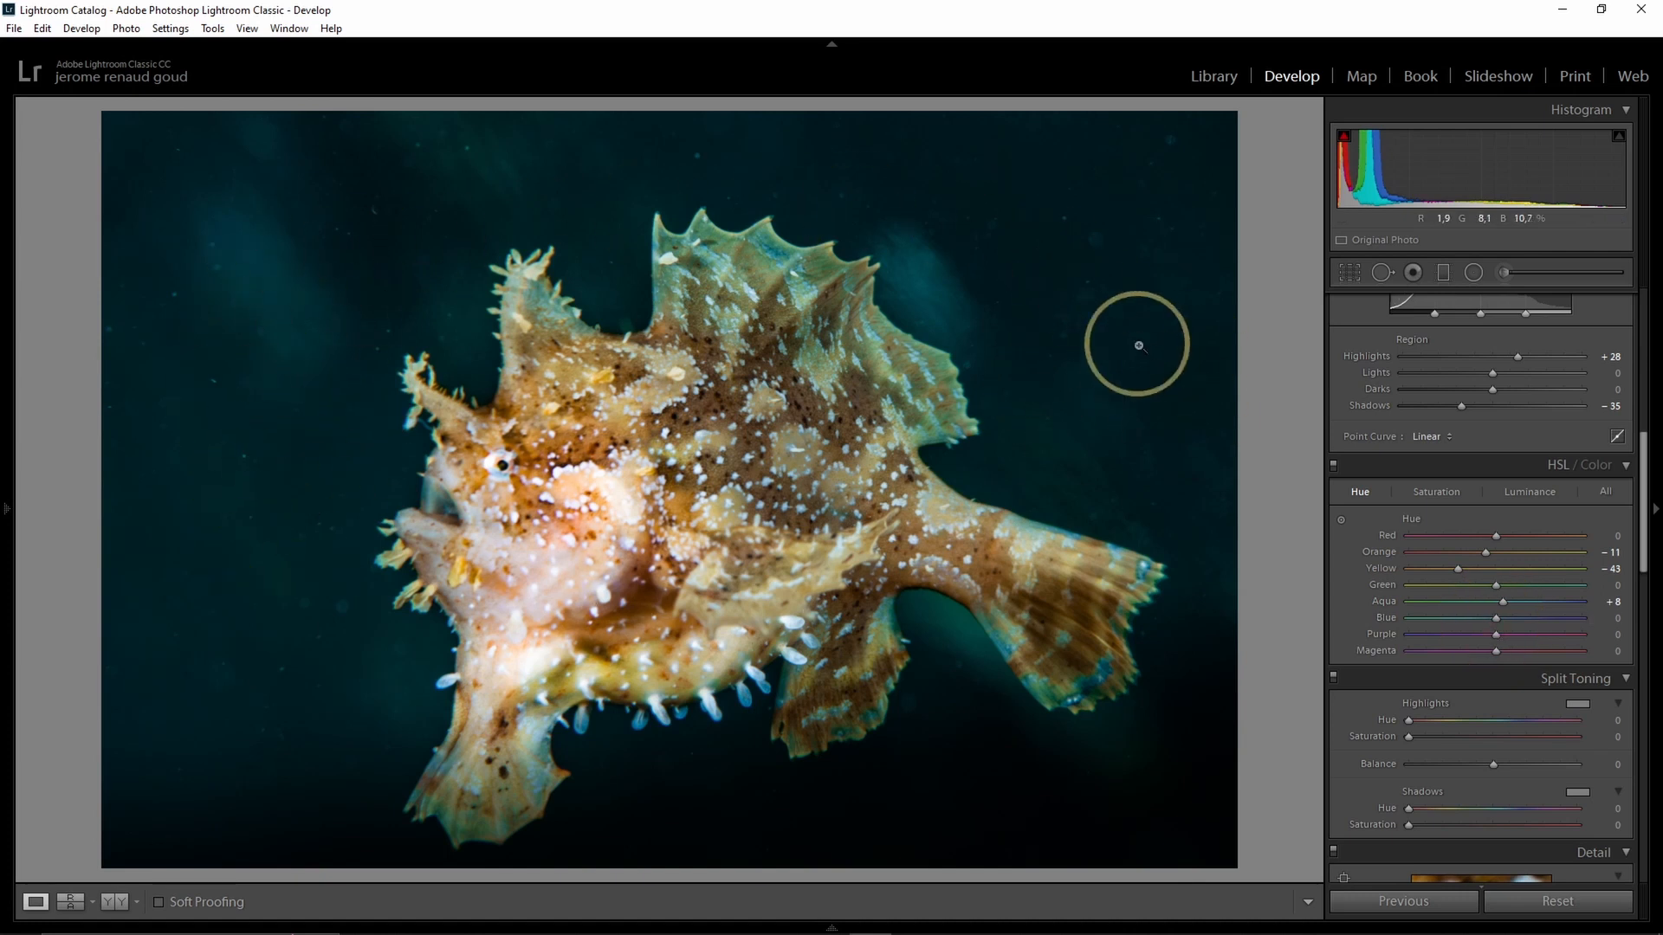
- Adjust the HSL saturation with Red at +3, Aqua at -36 and Blue at -53
{"action": "left_click", "coordinate": [1438, 494]}
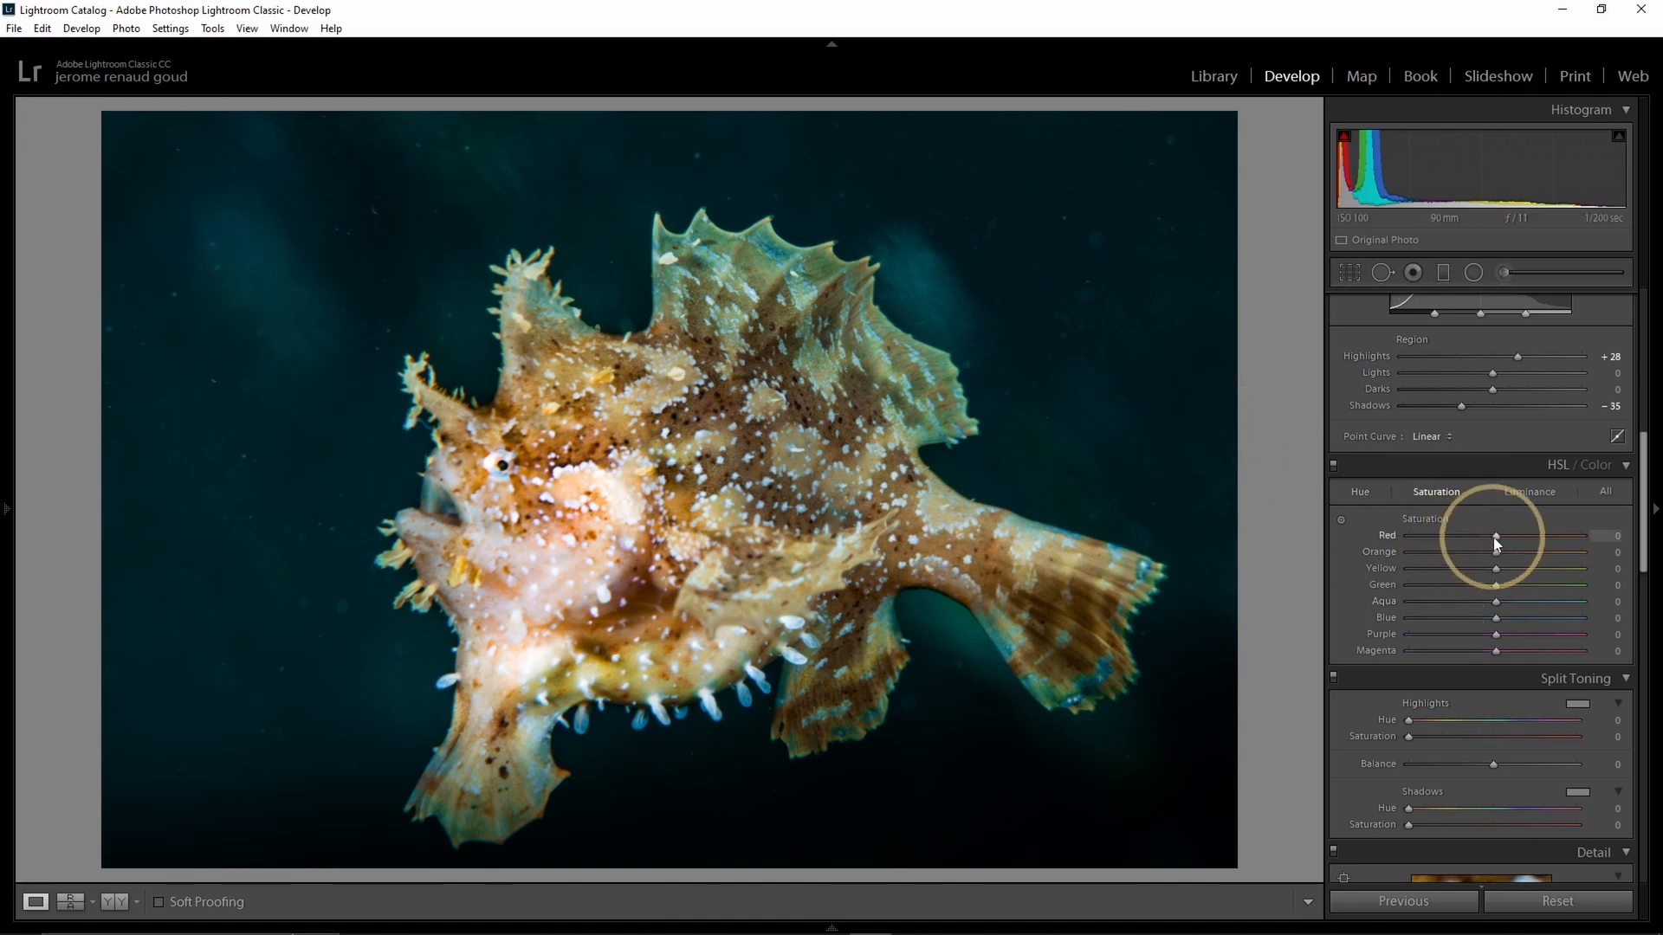
{"action": "left_click_drag", "start_coordinate": [1494, 537], "coordinate": [1444, 544]}
{"action": "left_click_drag", "start_coordinate": [1546, 537], "coordinate": [1495, 544]}
{"action": "left_click_drag", "start_coordinate": [1495, 621], "coordinate": [1463, 602]}
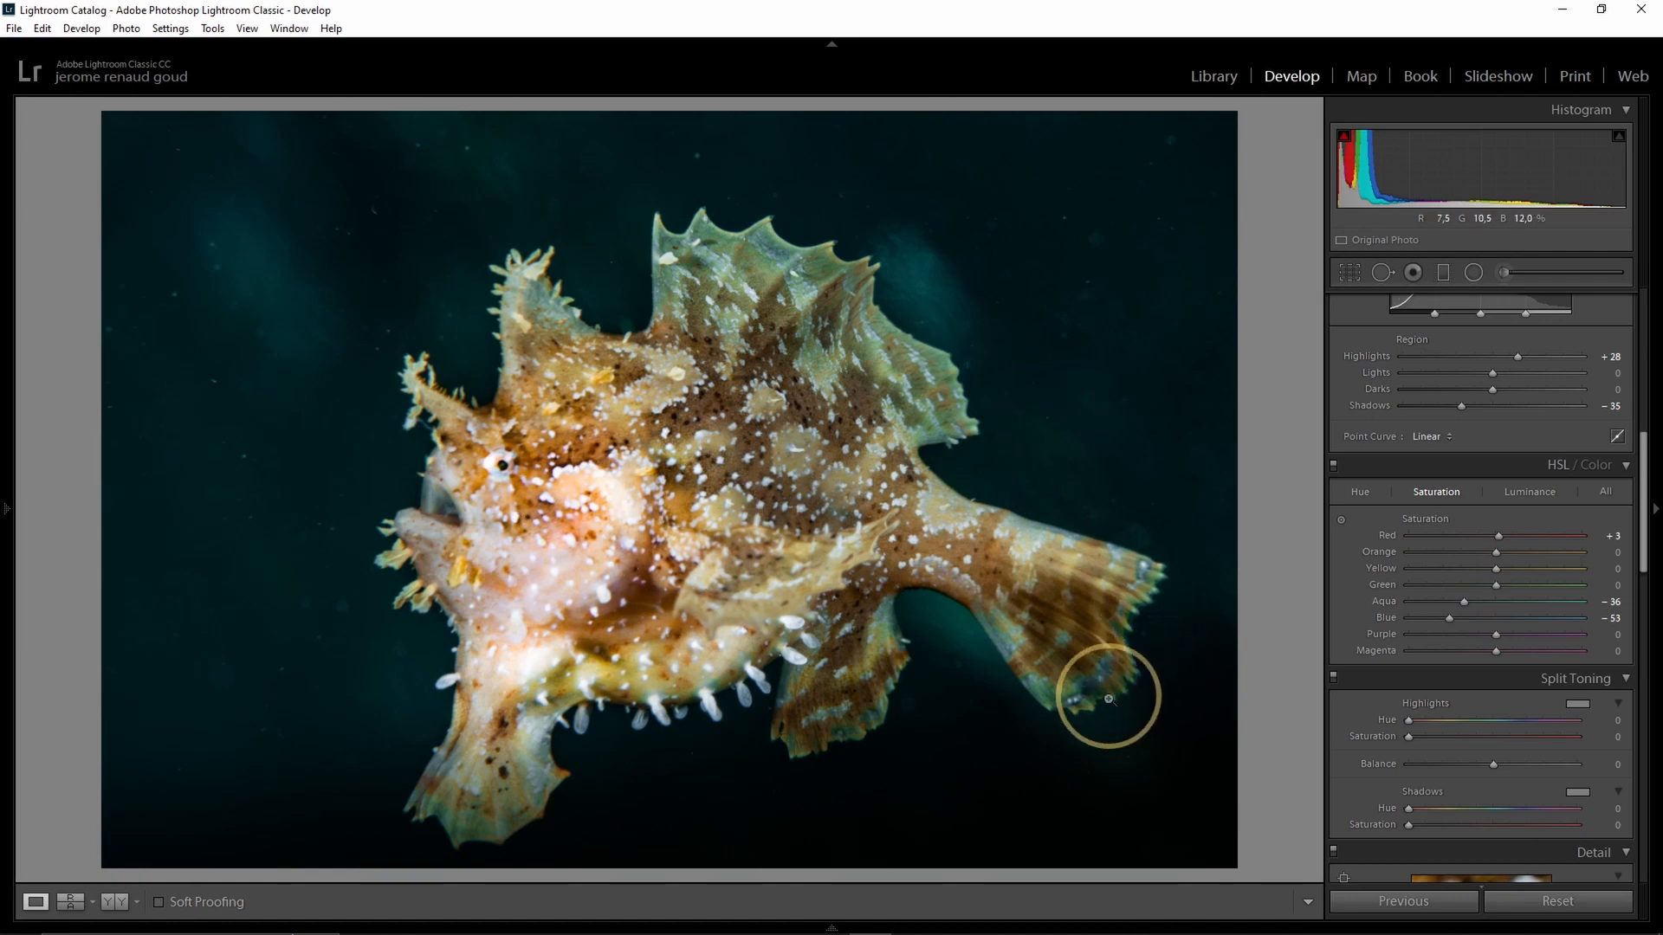
- Set the HSL luminance of Red to +20 and Orange to -11, and review all HSL adjustments together
{"action": "left_click", "coordinate": [1524, 492]}
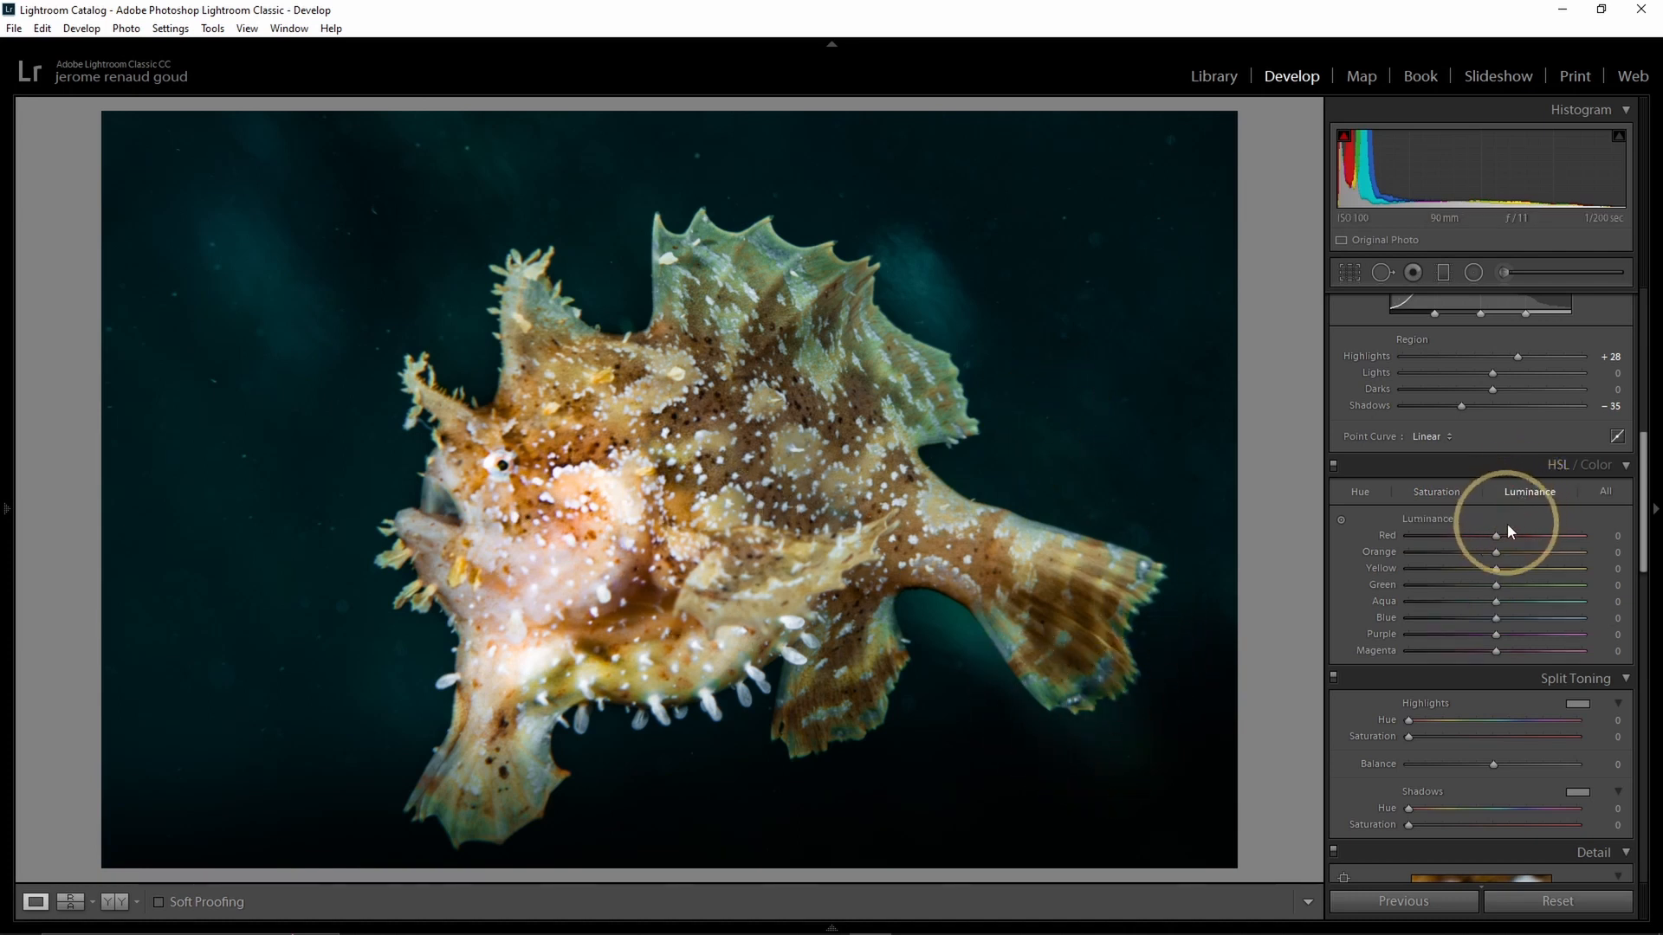
{"action": "mouse_move", "coordinate": [1496, 536]}
{"action": "left_mouse_down"}
{"action": "mouse_move", "coordinate": [1580, 539]}
{"action": "mouse_move", "coordinate": [1279, 578]}
{"action": "mouse_move", "coordinate": [1415, 579]}
{"action": "mouse_move", "coordinate": [1485, 554]}
{"action": "left_mouse_up"}
{"action": "left_click", "coordinate": [1604, 491]}
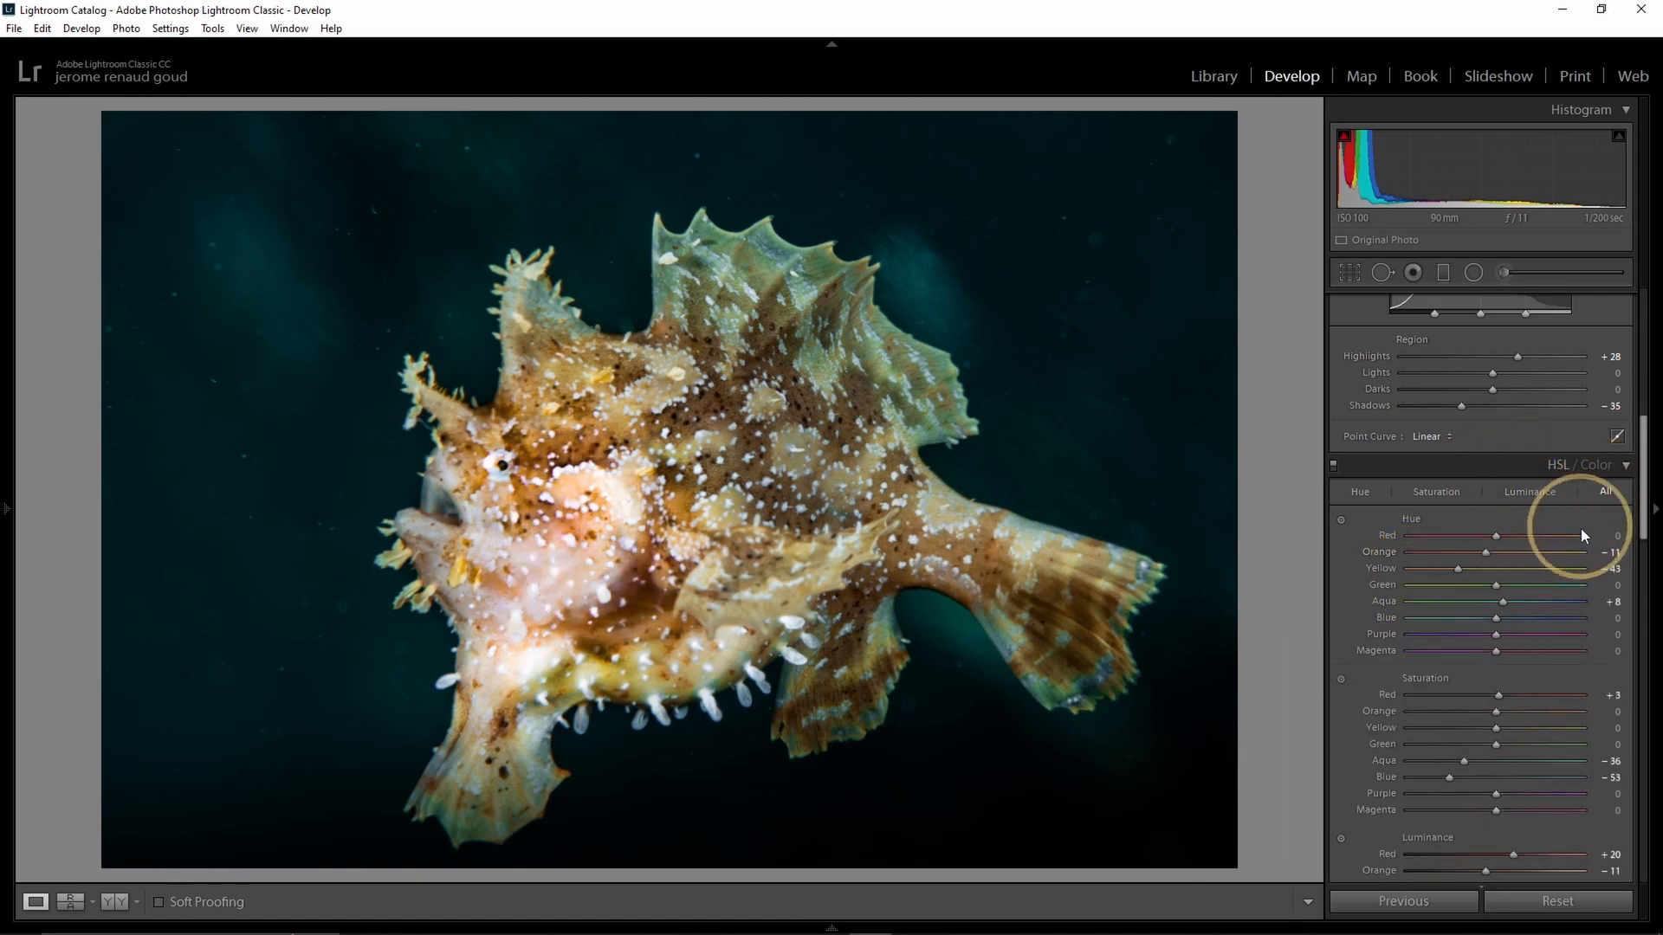
{"action": "scroll", "coordinate": [1443, 703], "scroll_direction": "down", "scroll_amount": 5}
{"action": "scroll", "coordinate": [1443, 703], "scroll_direction": "up", "scroll_amount": 5}
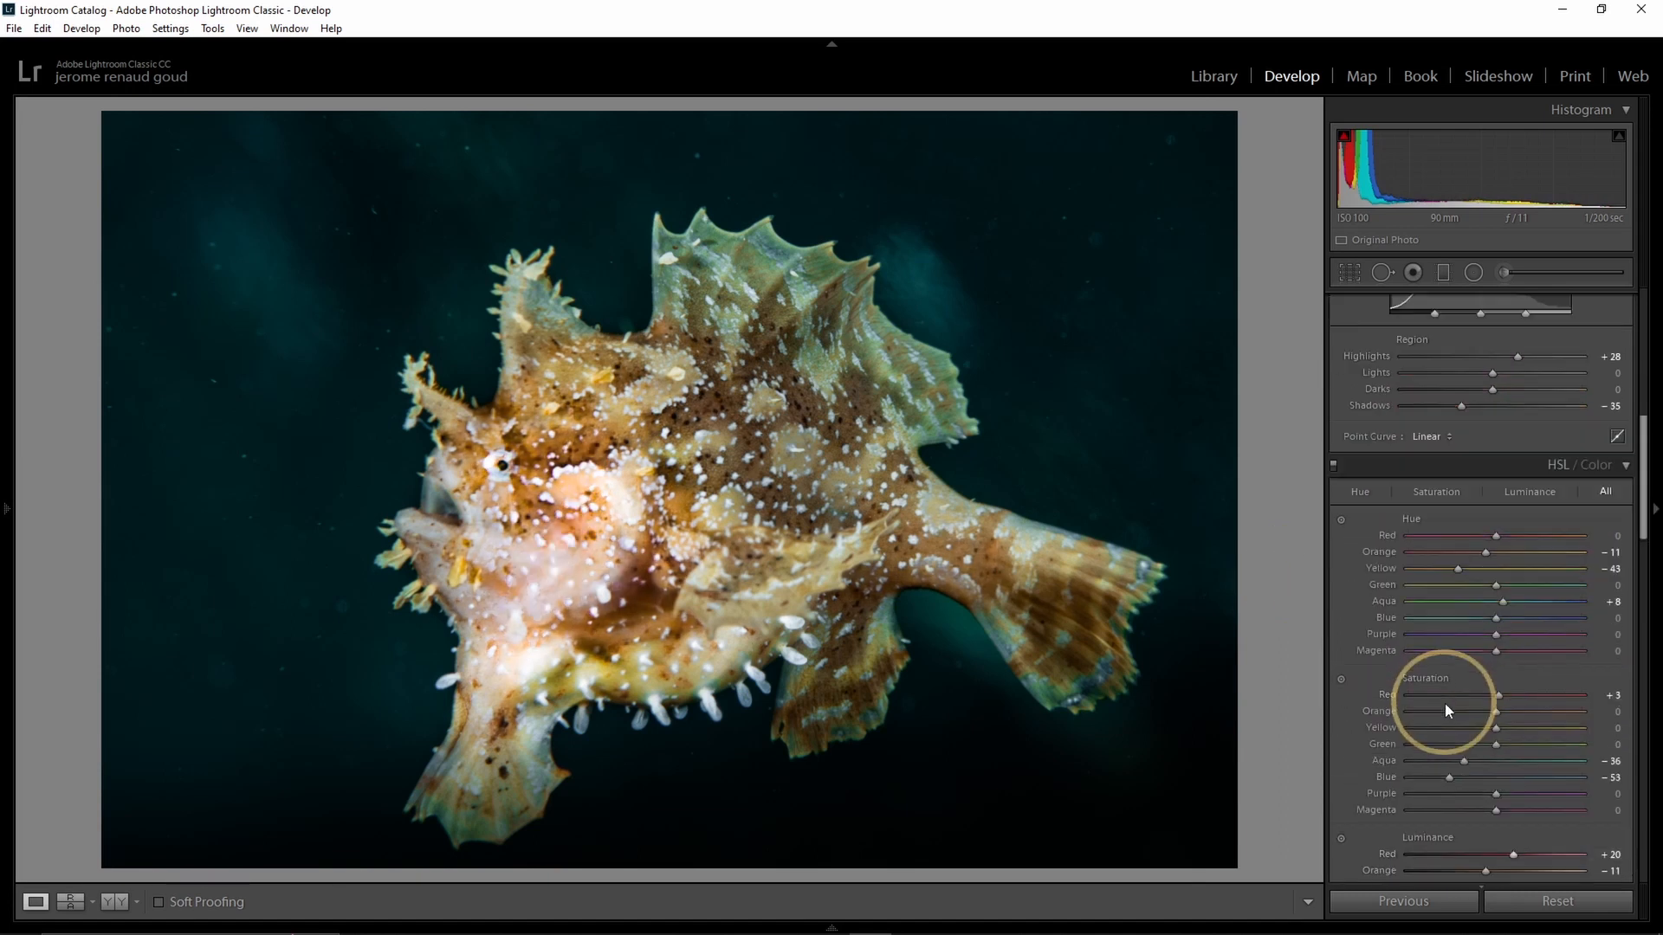
- Center the detail preview on the fish's eye and set the sharpening Amount to 52, checking the eye area up close
{"action": "scroll", "coordinate": [1525, 788], "scroll_direction": "down", "scroll_amount": 8}
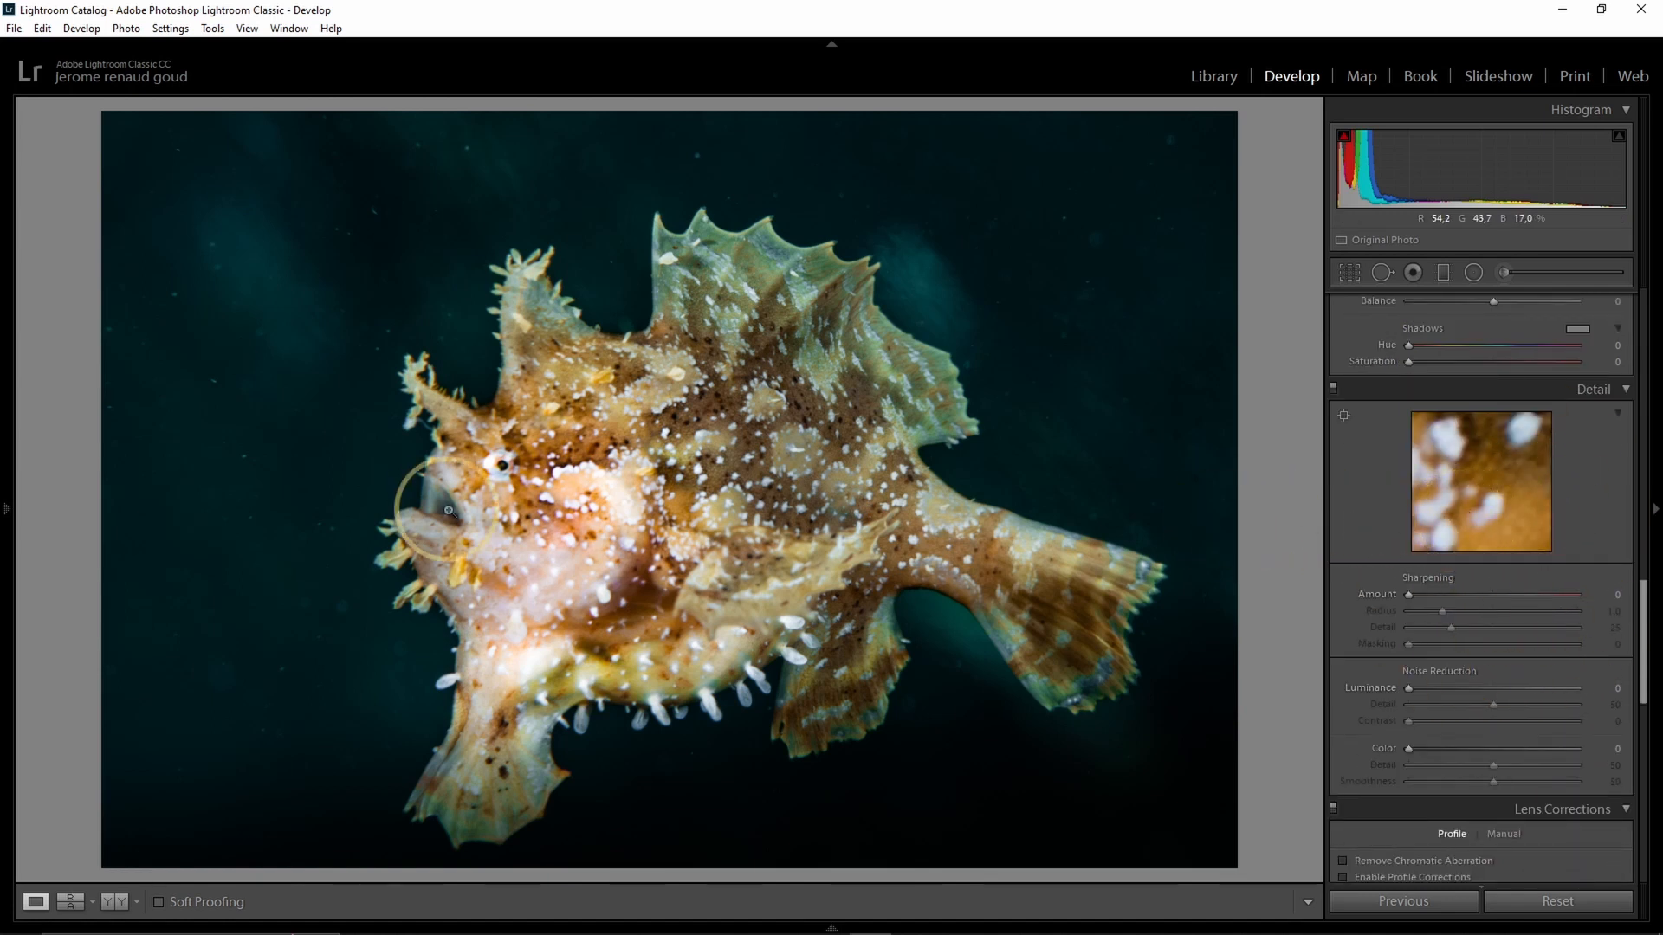
{"action": "left_click", "coordinate": [1344, 415]}
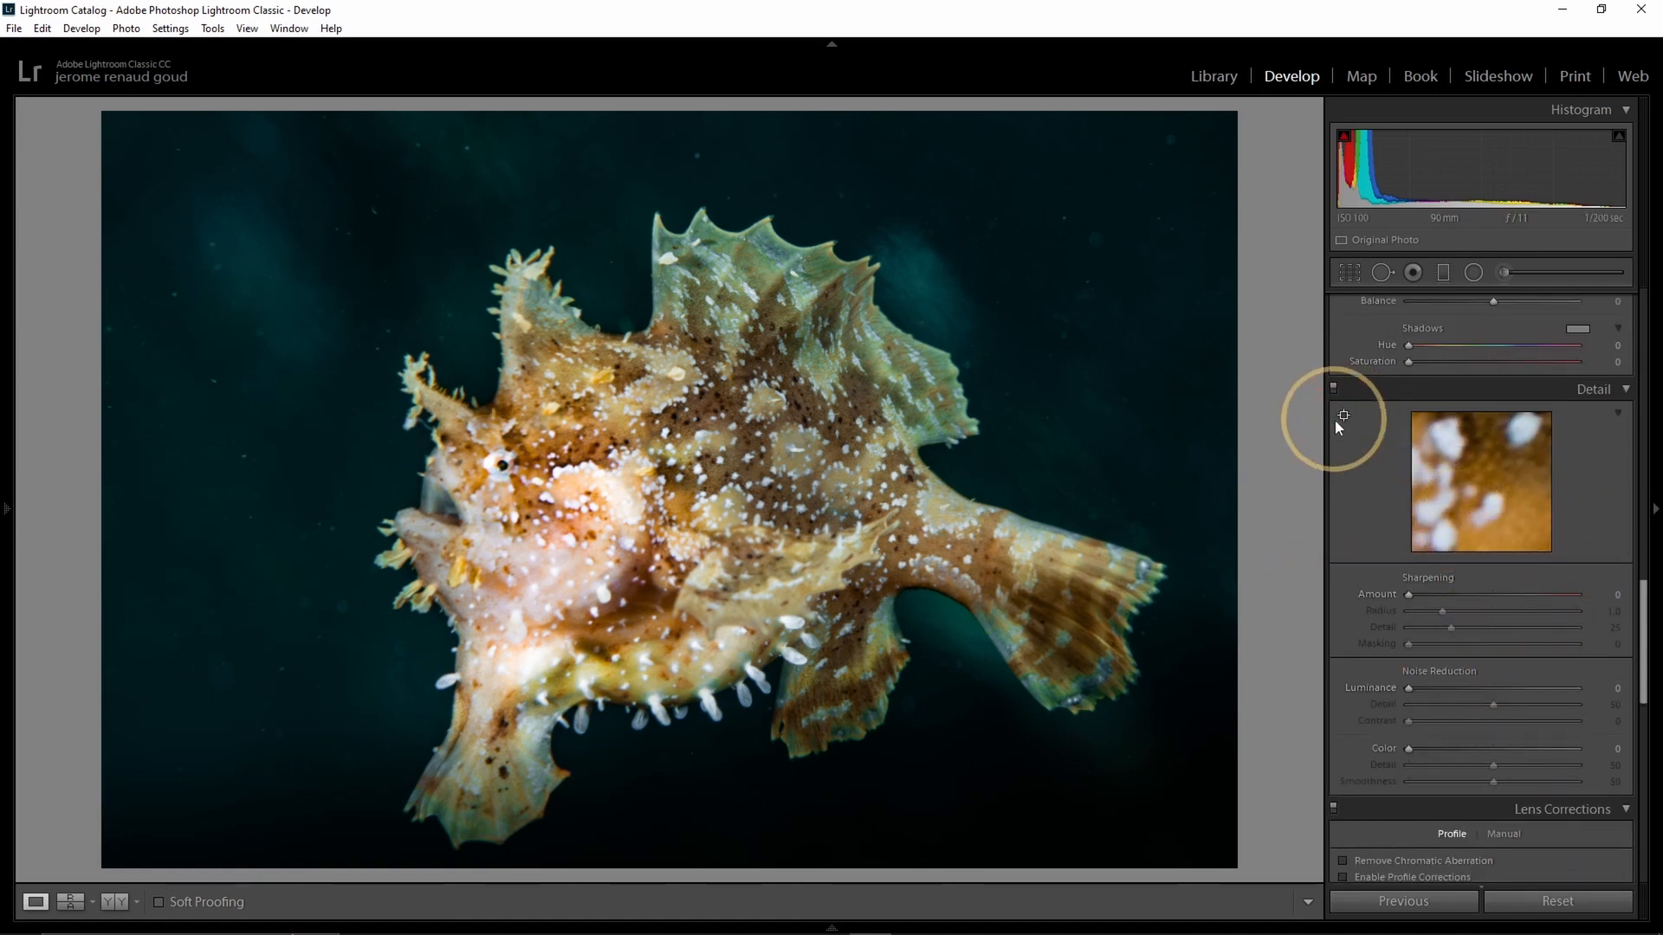
{"action": "left_click", "coordinate": [502, 469]}
{"action": "left_click", "coordinate": [1456, 624]}
{"action": "left_click_drag", "start_coordinate": [1408, 596], "coordinate": [1468, 596]}
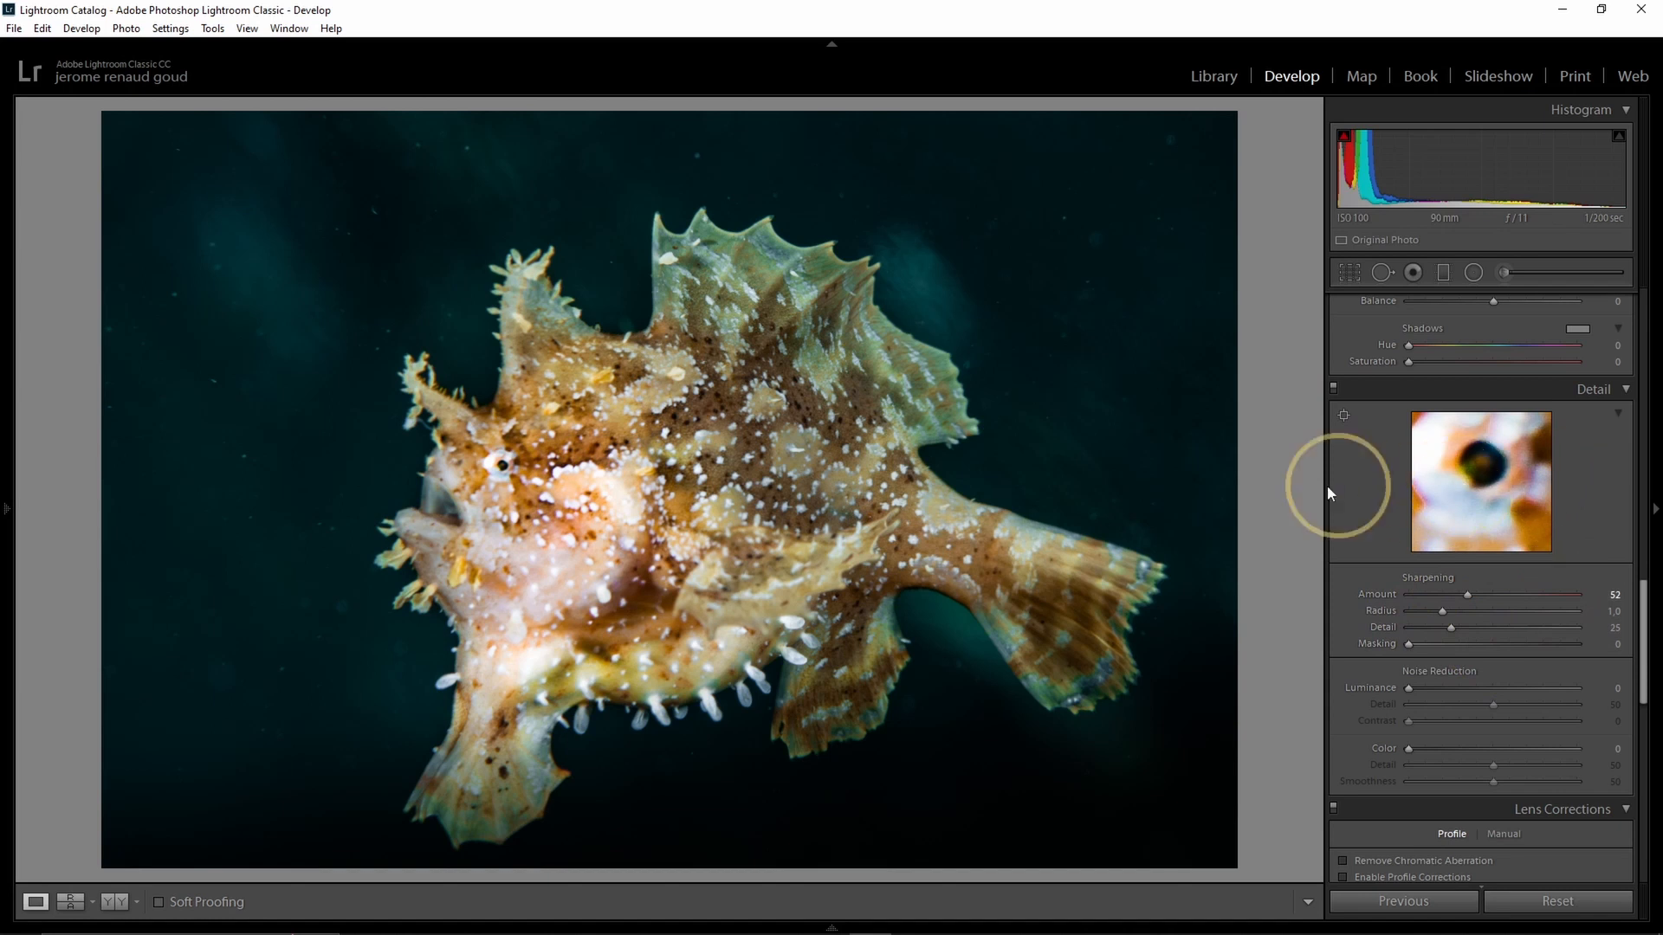
{"action": "left_click", "coordinate": [480, 475]}
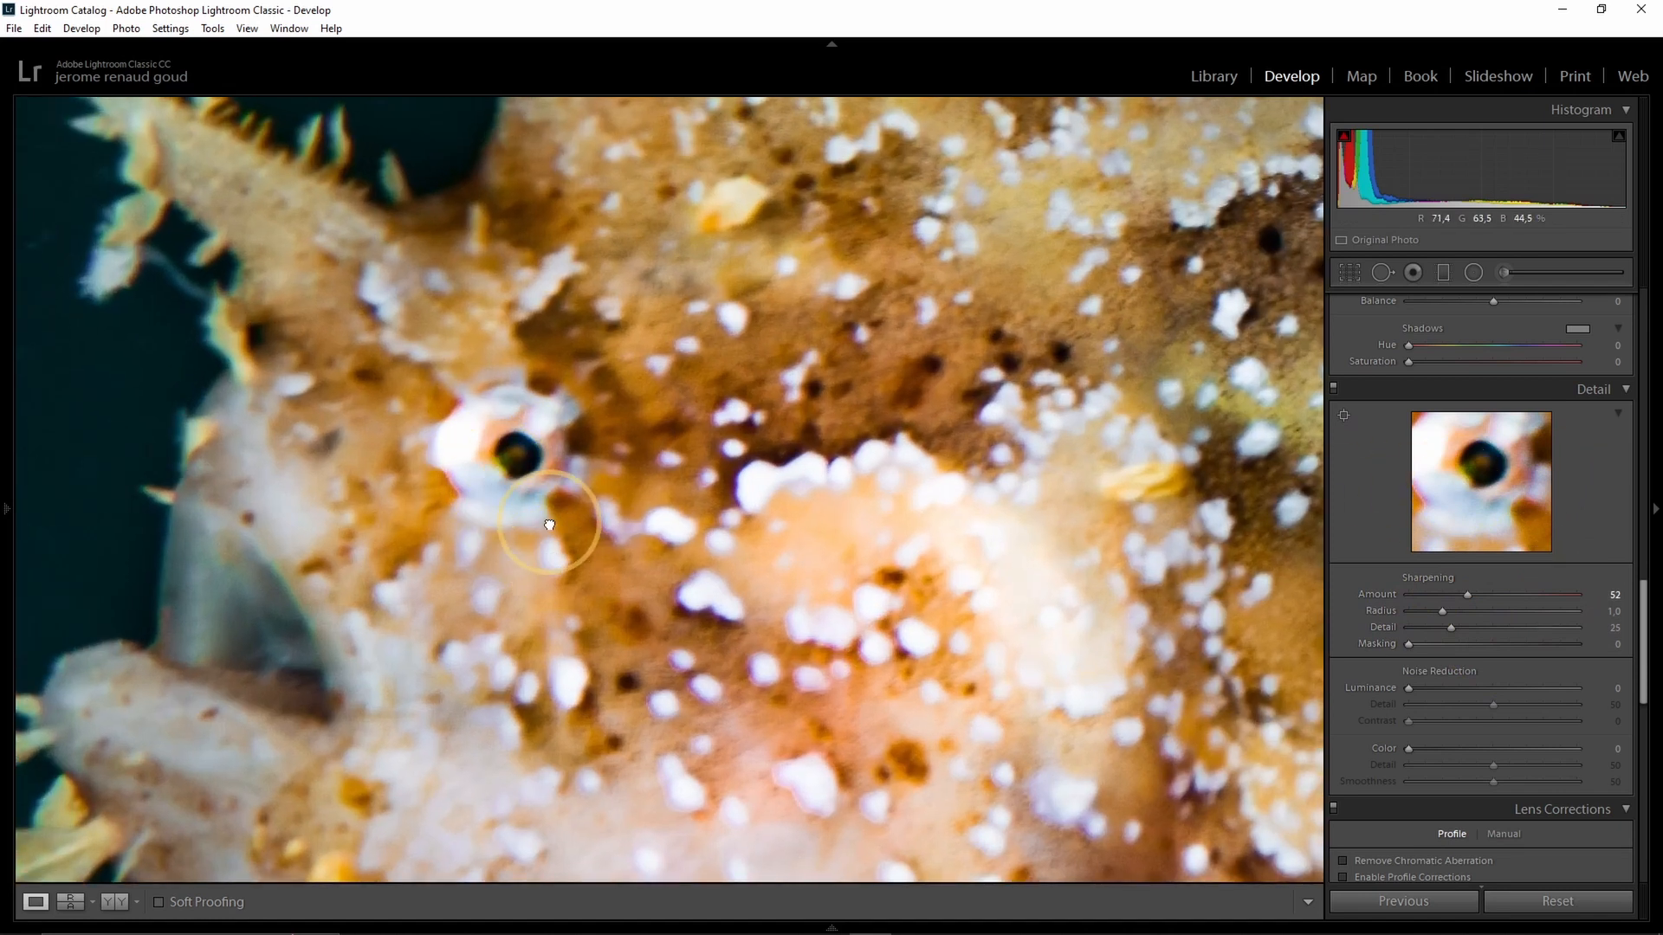
{"action": "left_click", "coordinate": [576, 519]}
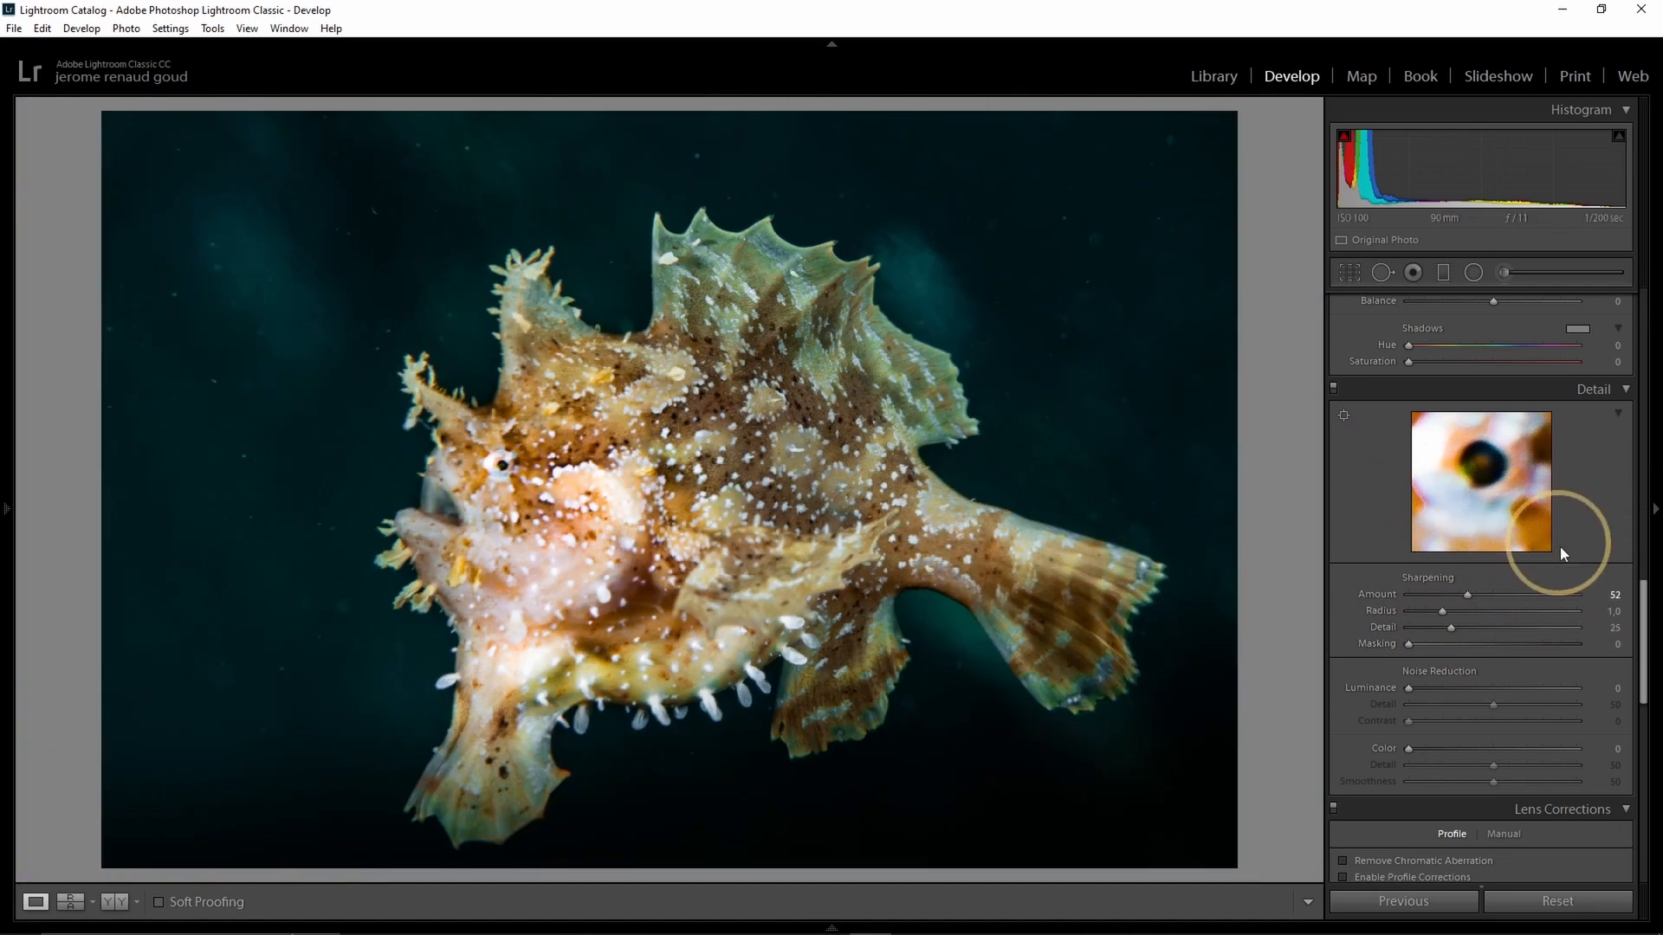
- Set the luminance noise reduction to 18 and inspect the dark background beside the dorsal fin up close
{"action": "left_click_drag", "start_coordinate": [1426, 688], "coordinate": [1439, 688]}
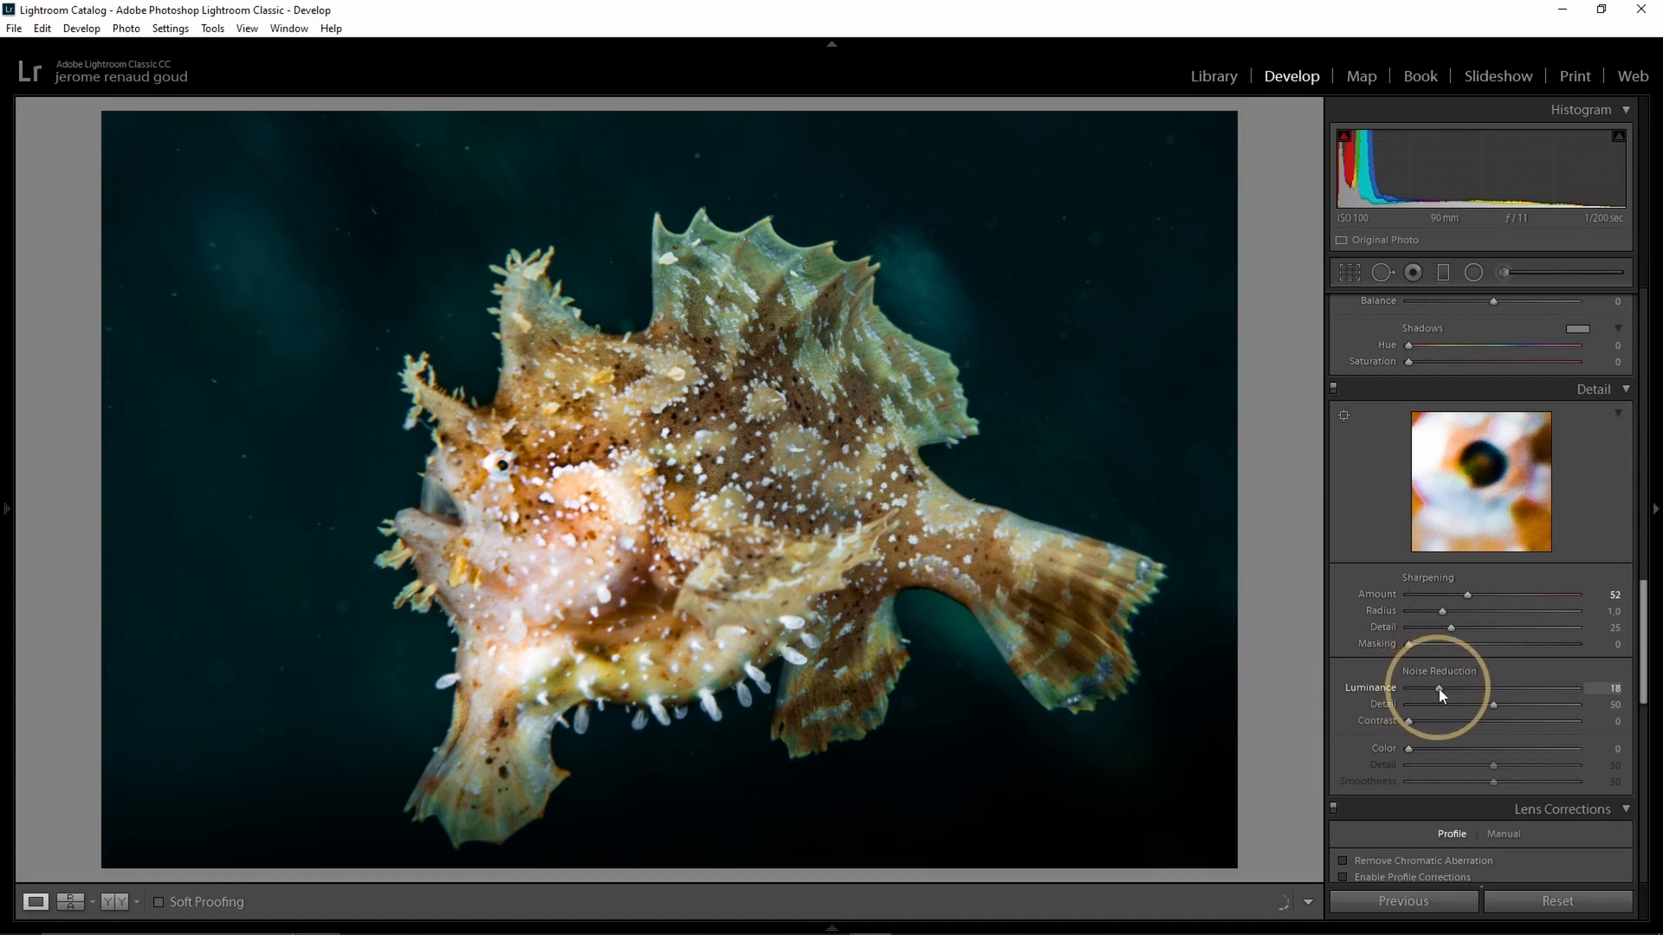
{"action": "left_click", "coordinate": [1000, 427]}
{"action": "left_click_drag", "start_coordinate": [965, 583], "coordinate": [886, 747]}
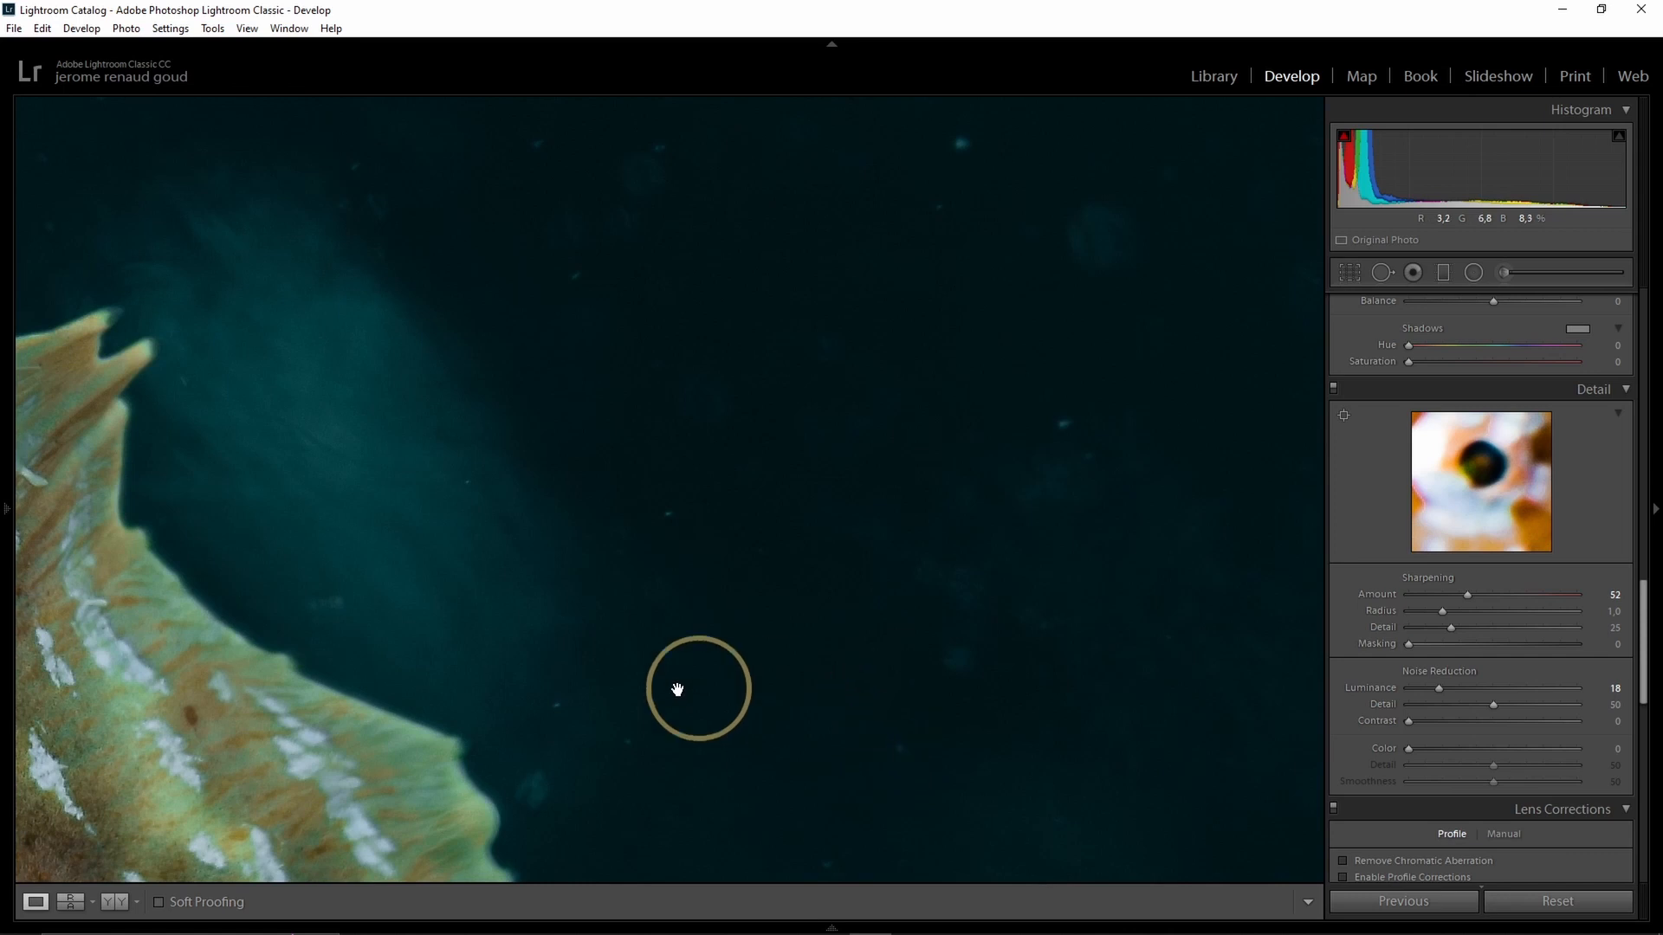
{"action": "left_click_drag", "start_coordinate": [669, 693], "coordinate": [871, 528]}
{"action": "left_click", "coordinate": [1089, 501]}
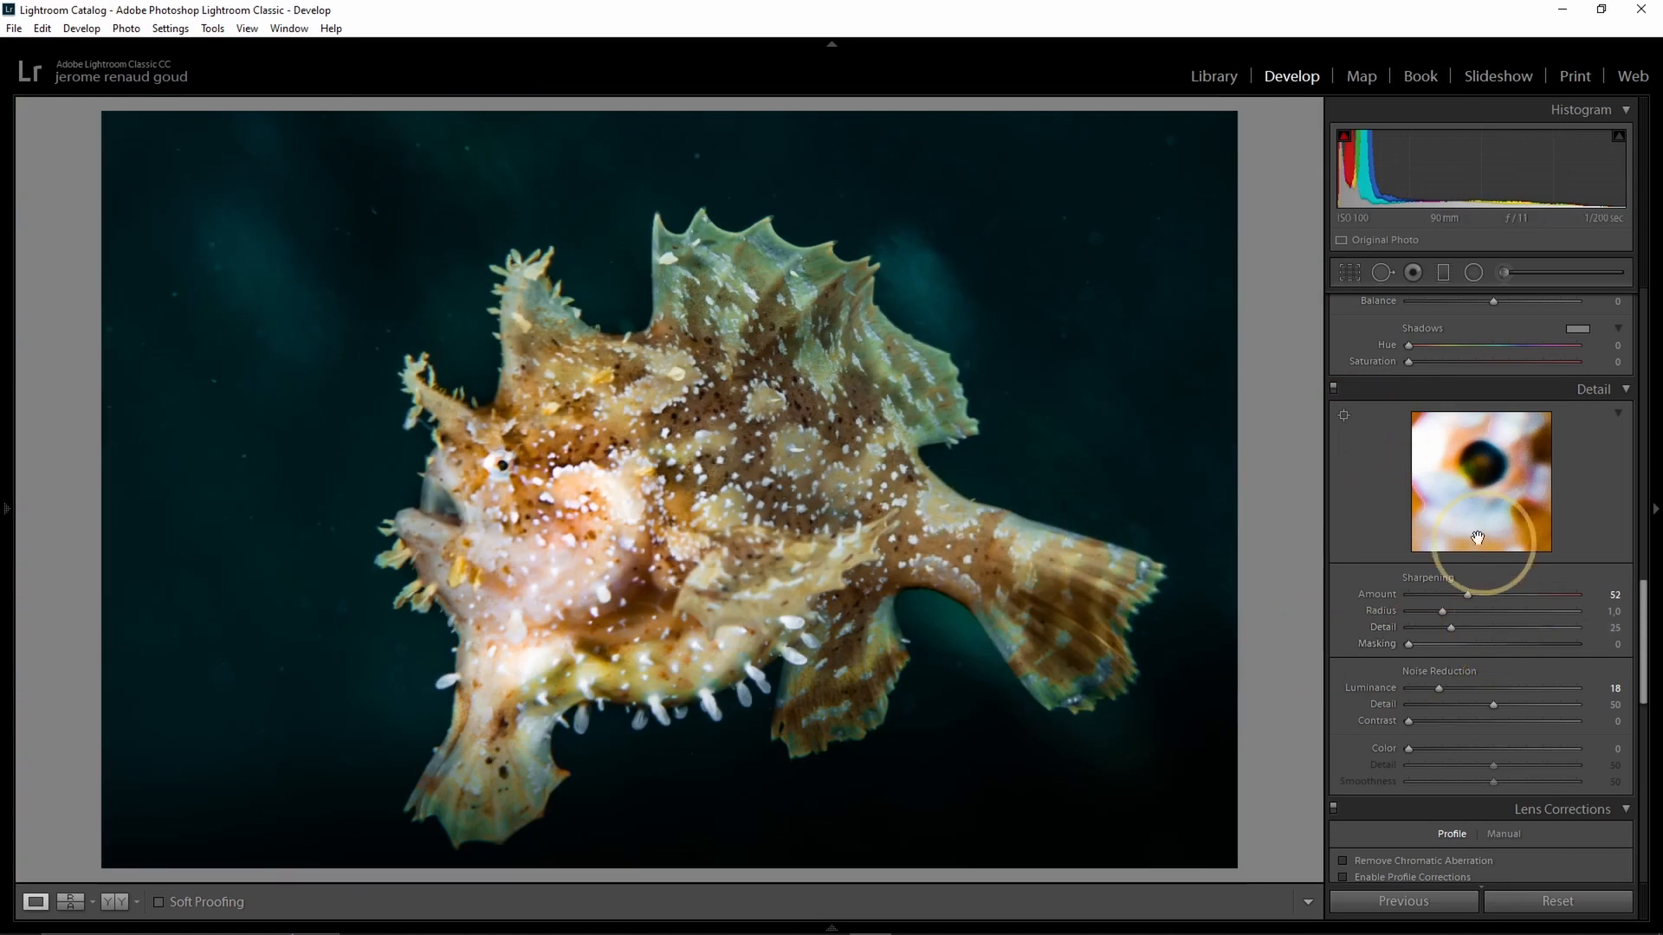
- Compare the fully corrected photo side by side with its original version
{"action": "scroll", "coordinate": [1473, 531], "scroll_direction": "down", "scroll_amount": 6}
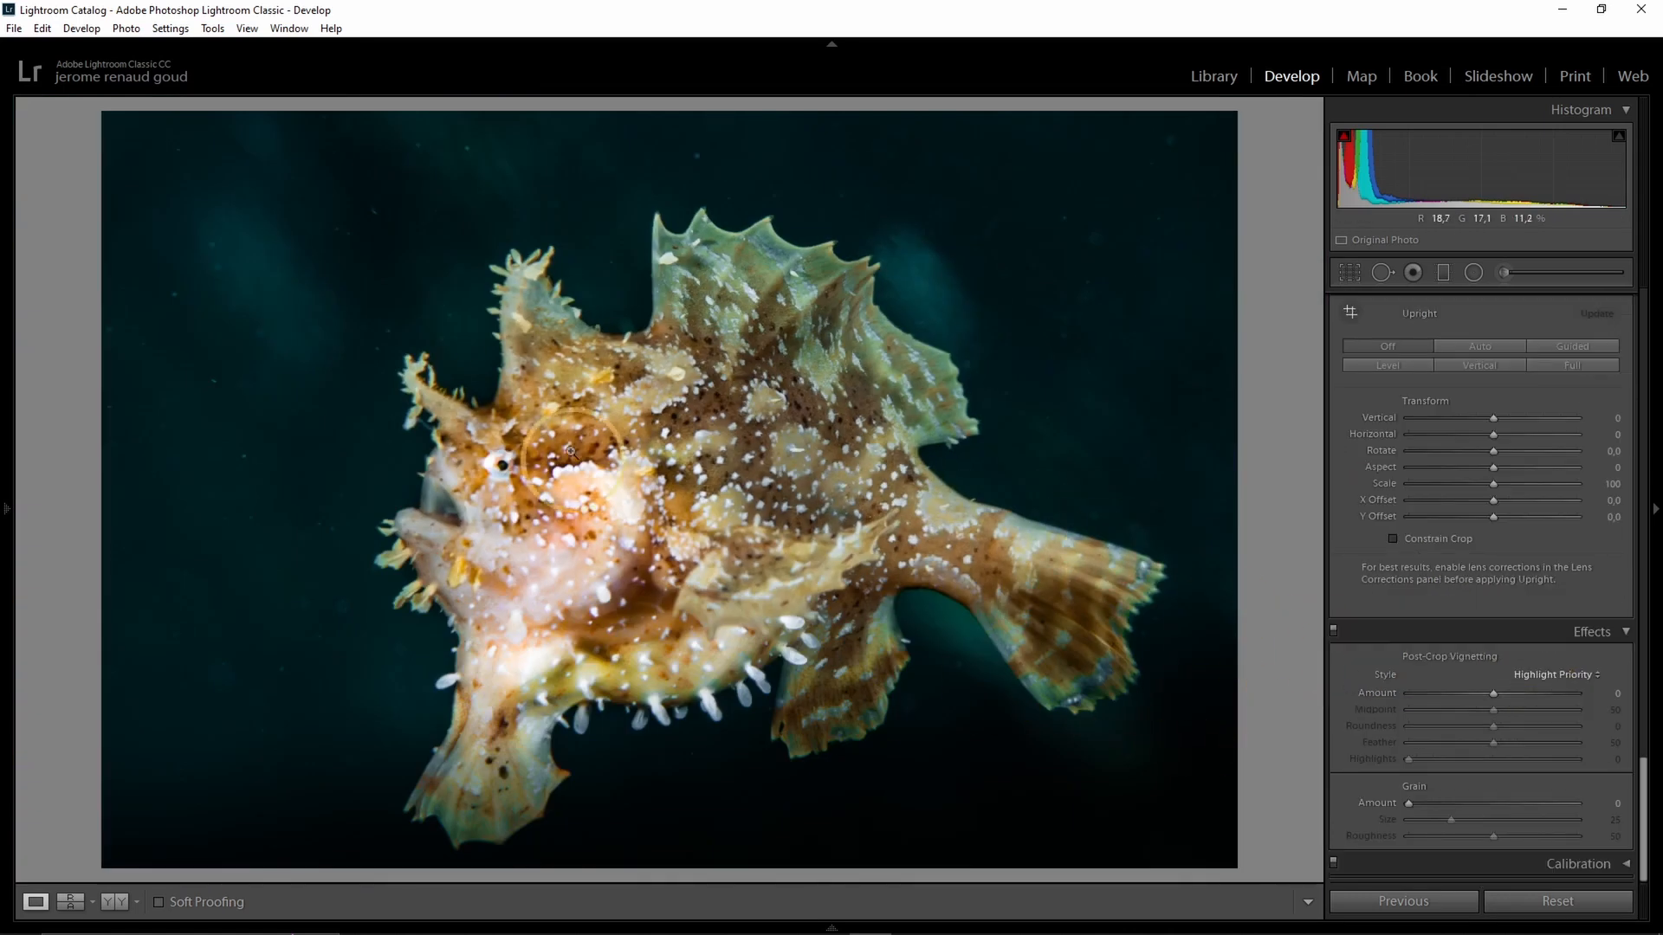
{"action": "key", "text": "y"}
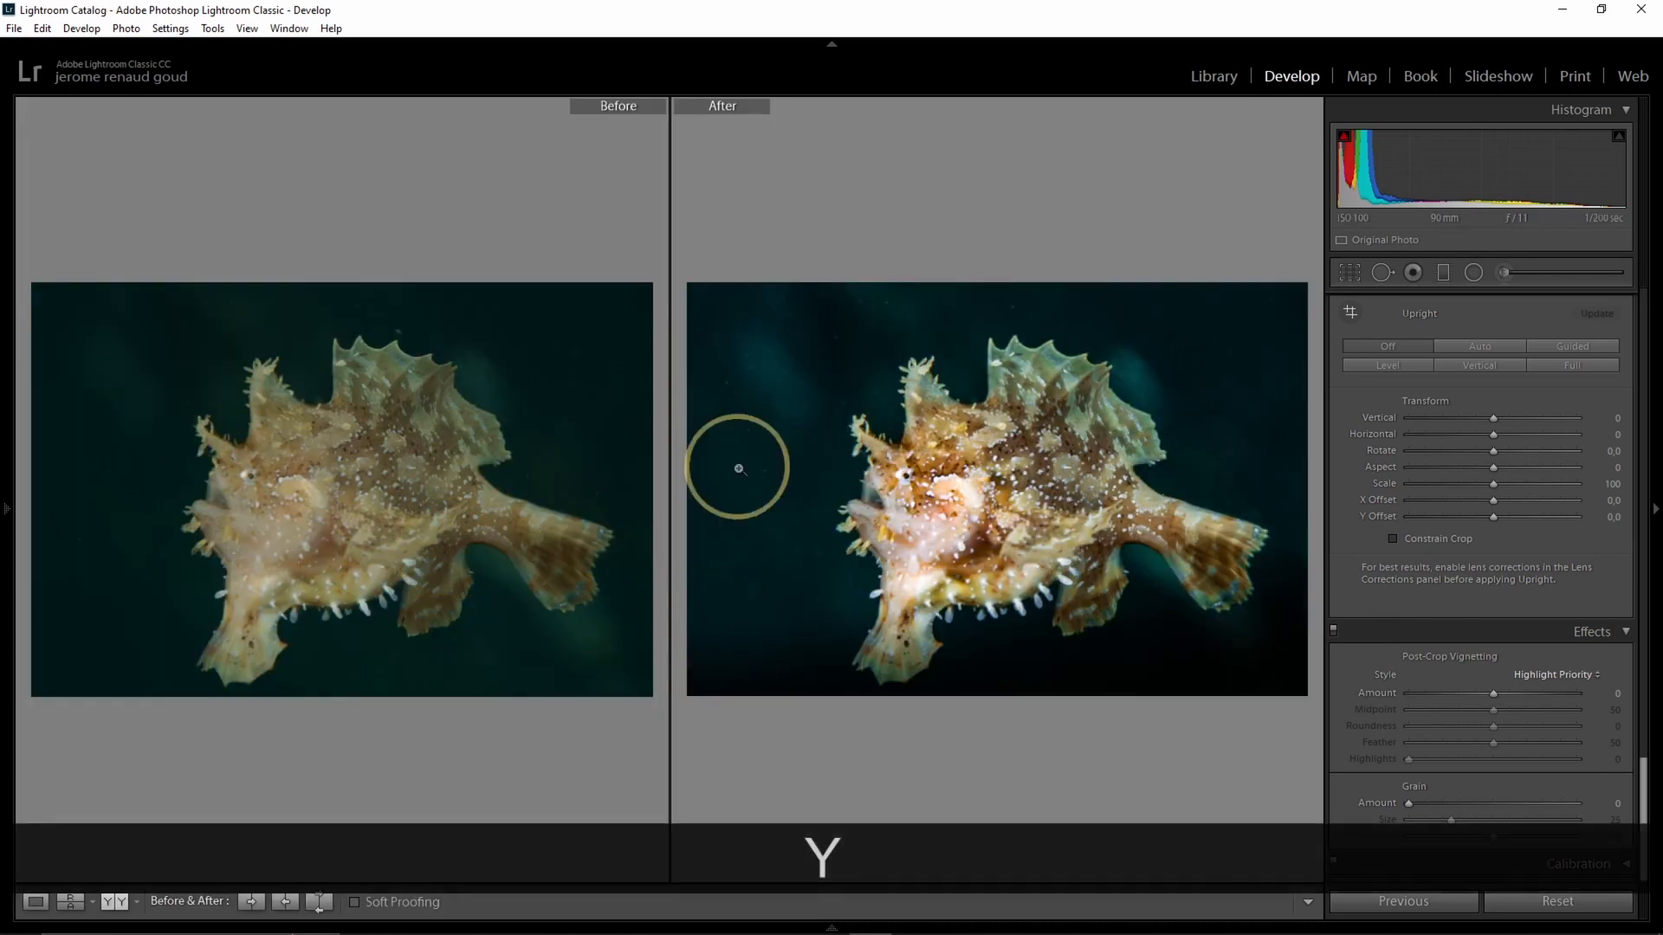